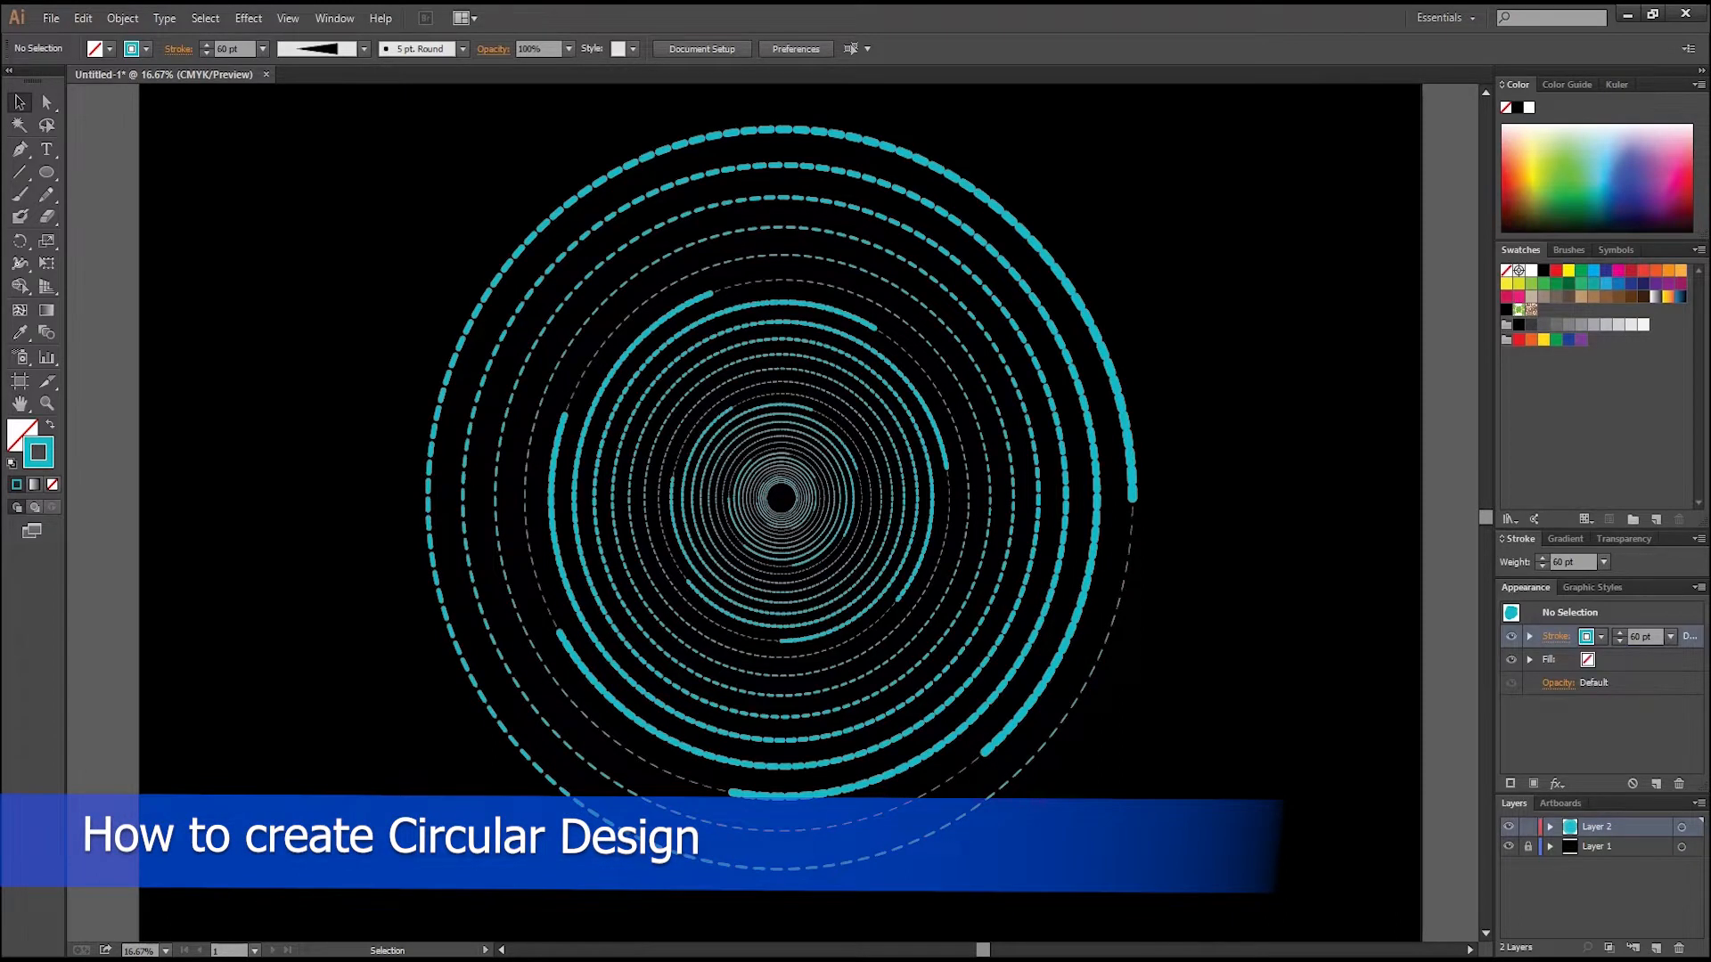
- Create a new 120 by 96 inch CMYK document with one artboard
left_click(51, 18)
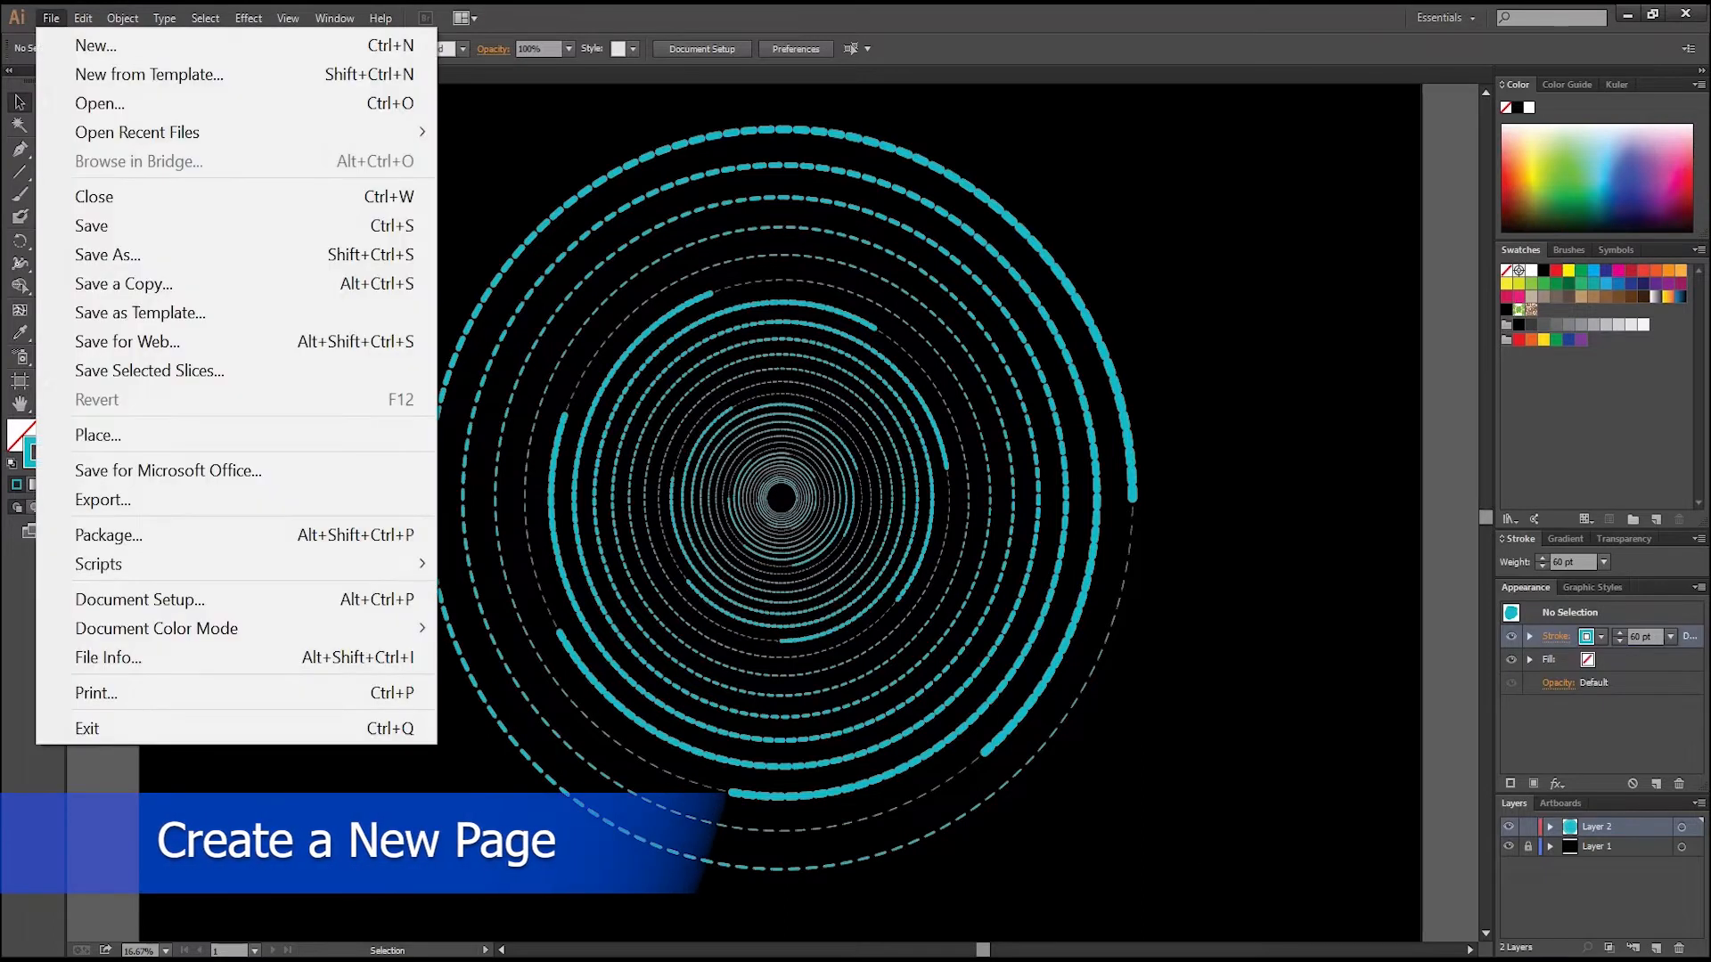
left_click(95, 45)
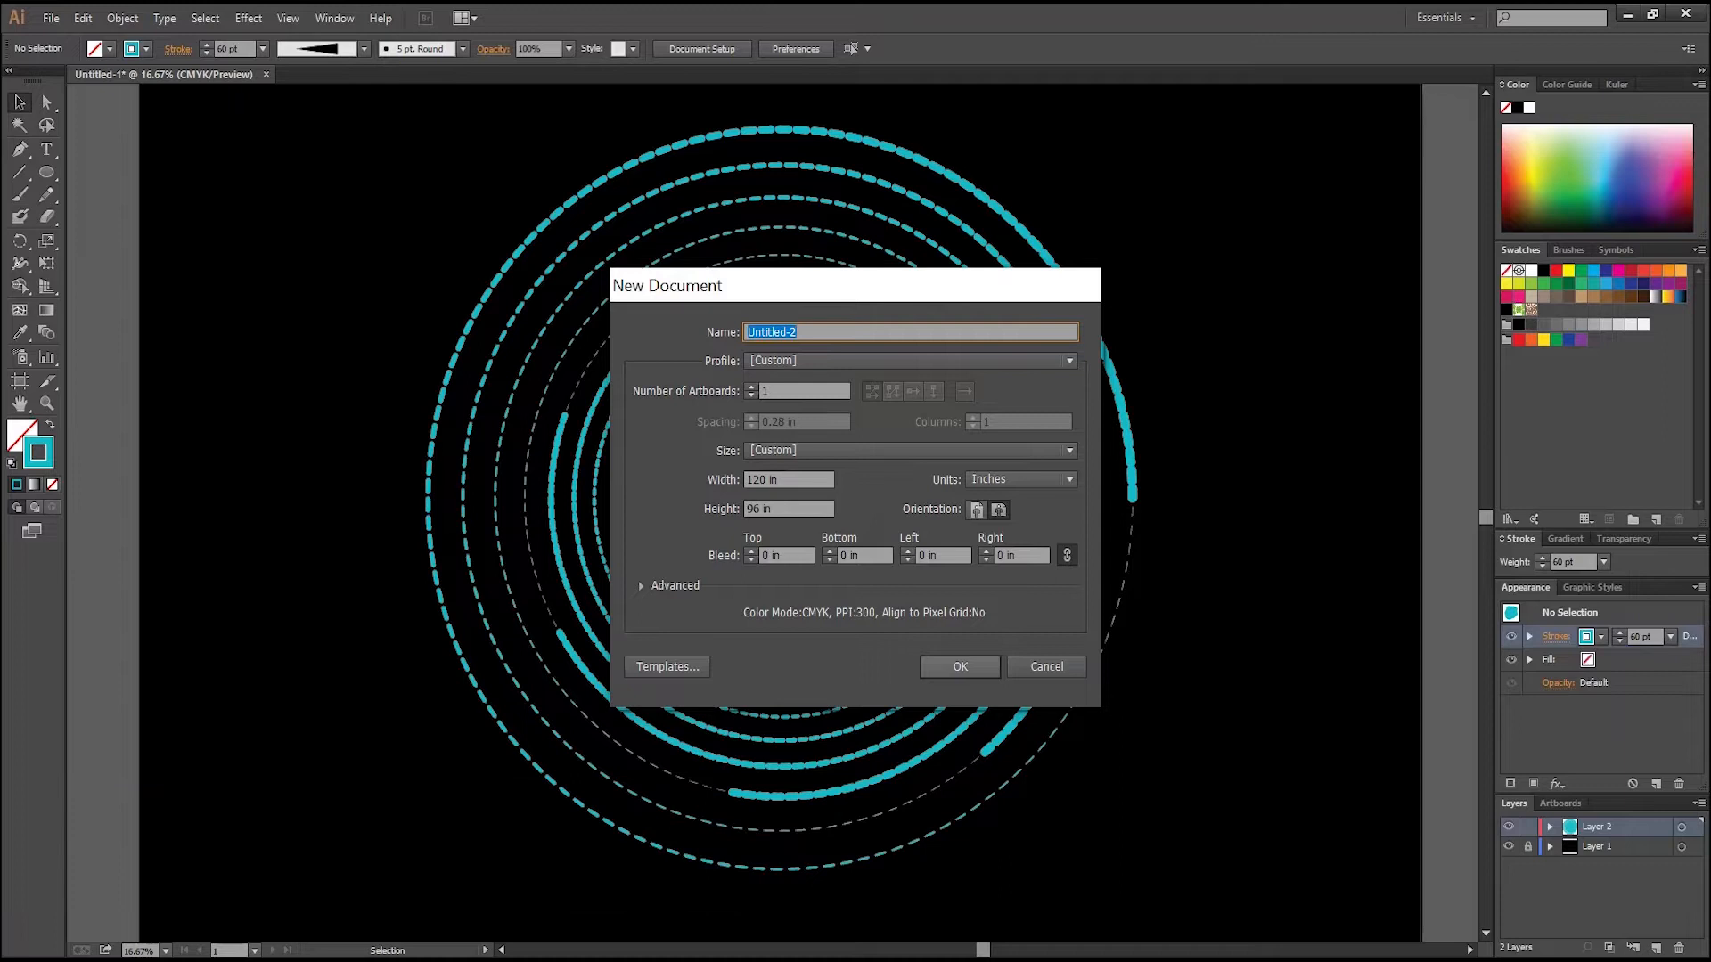
left_click(960, 667)
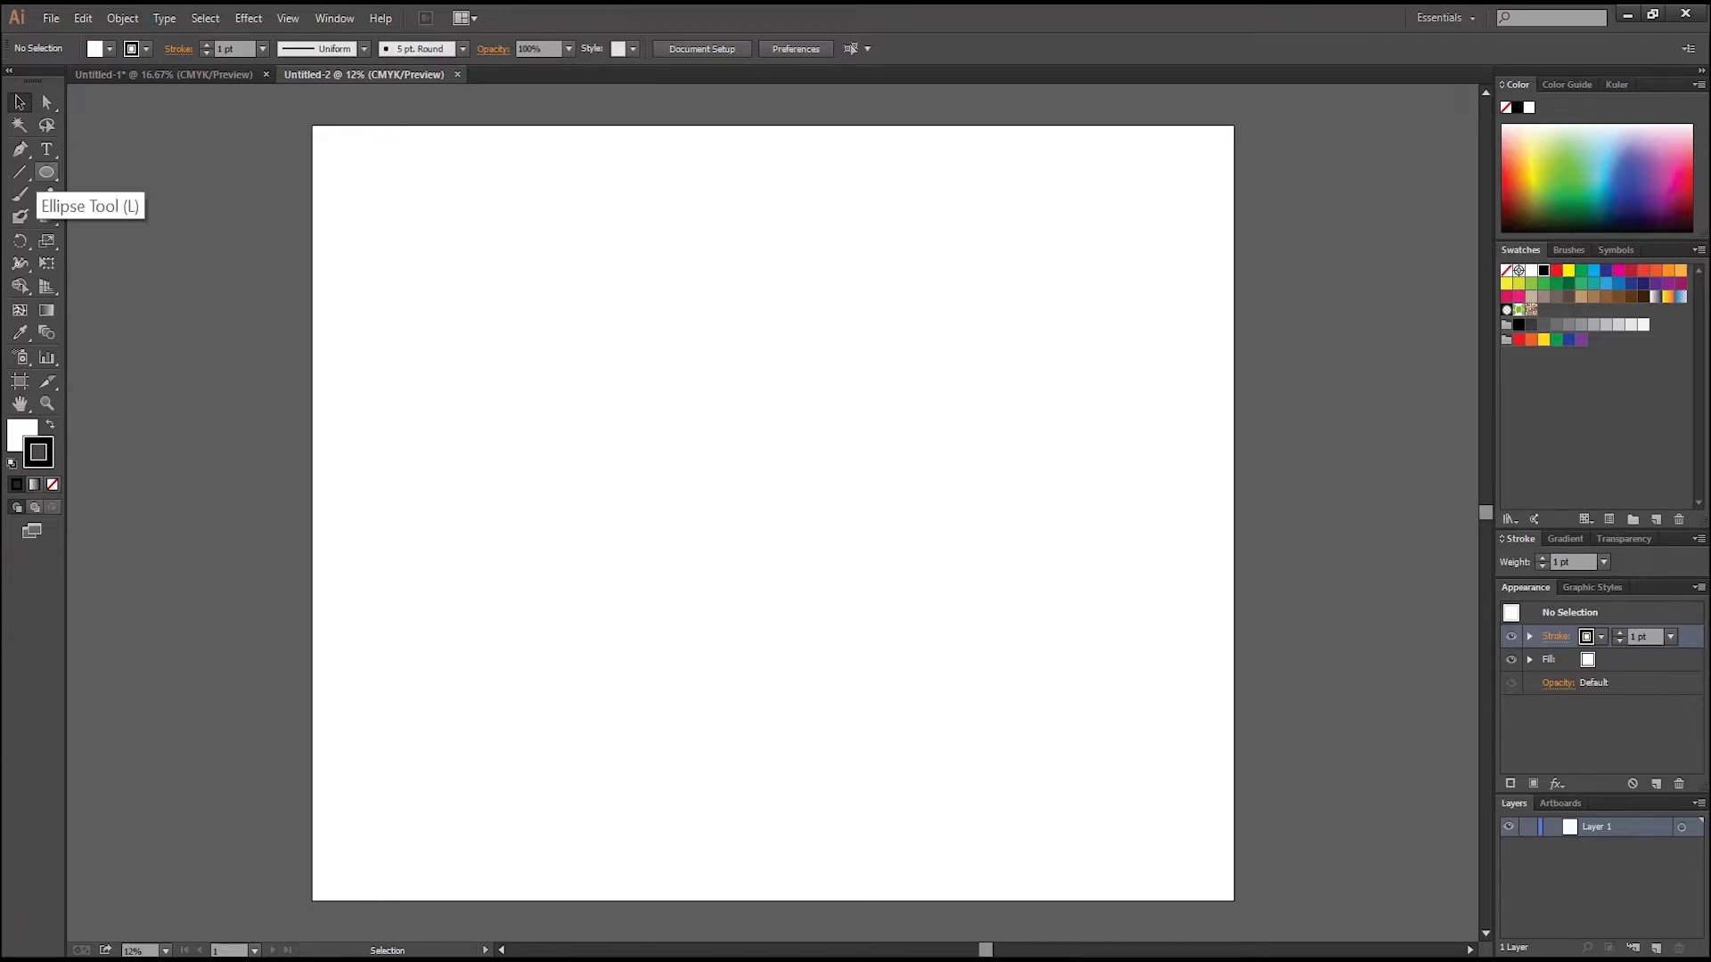
- Draw a rectangle across the artboard, about 120 by 95.6 in, and fill it with black
left_click(47, 172)
left_click(138, 172)
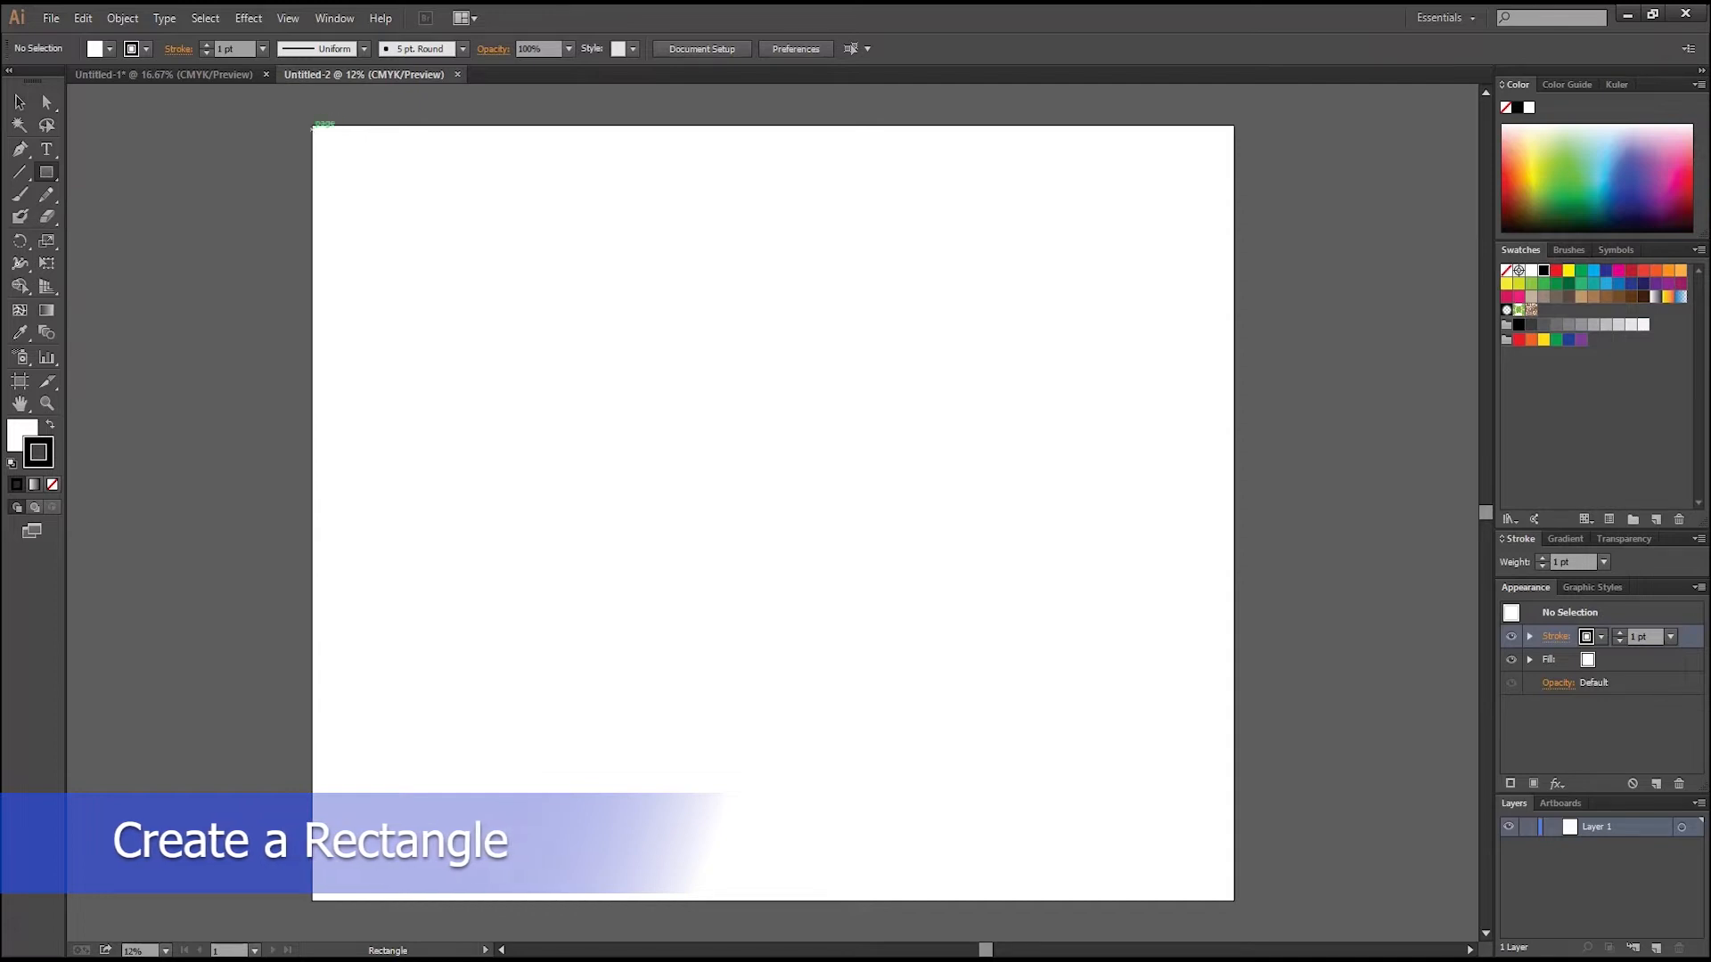
left_click_drag(313, 128, 1235, 900)
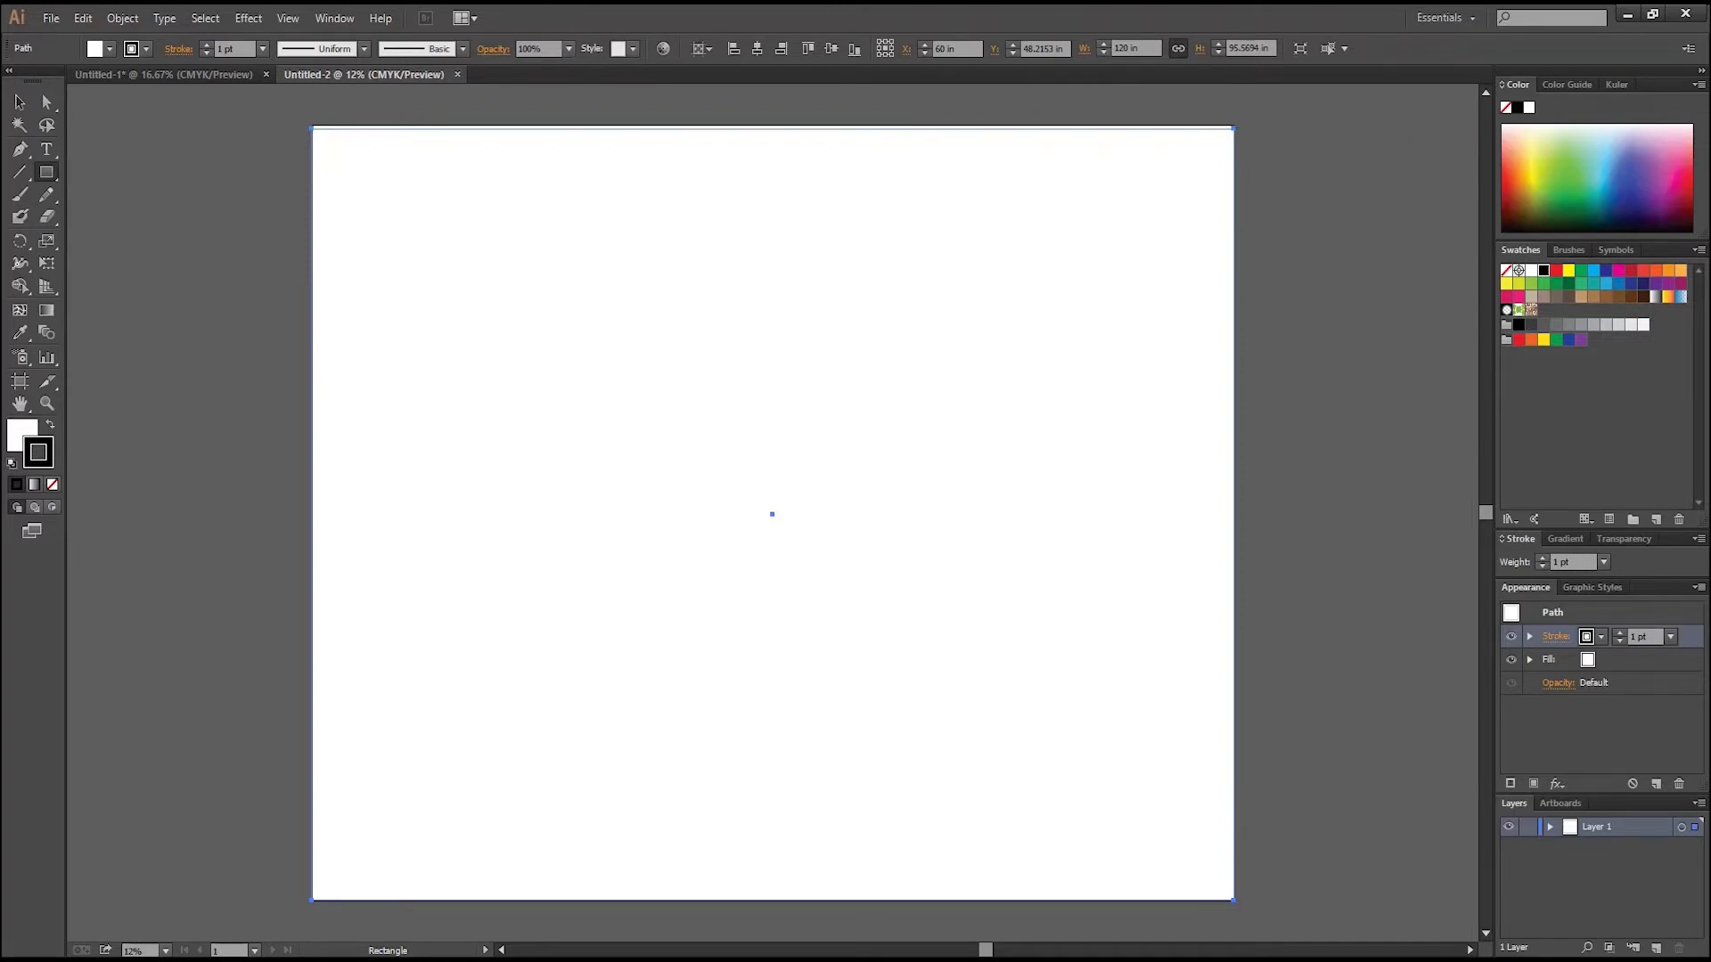
left_click(21, 434)
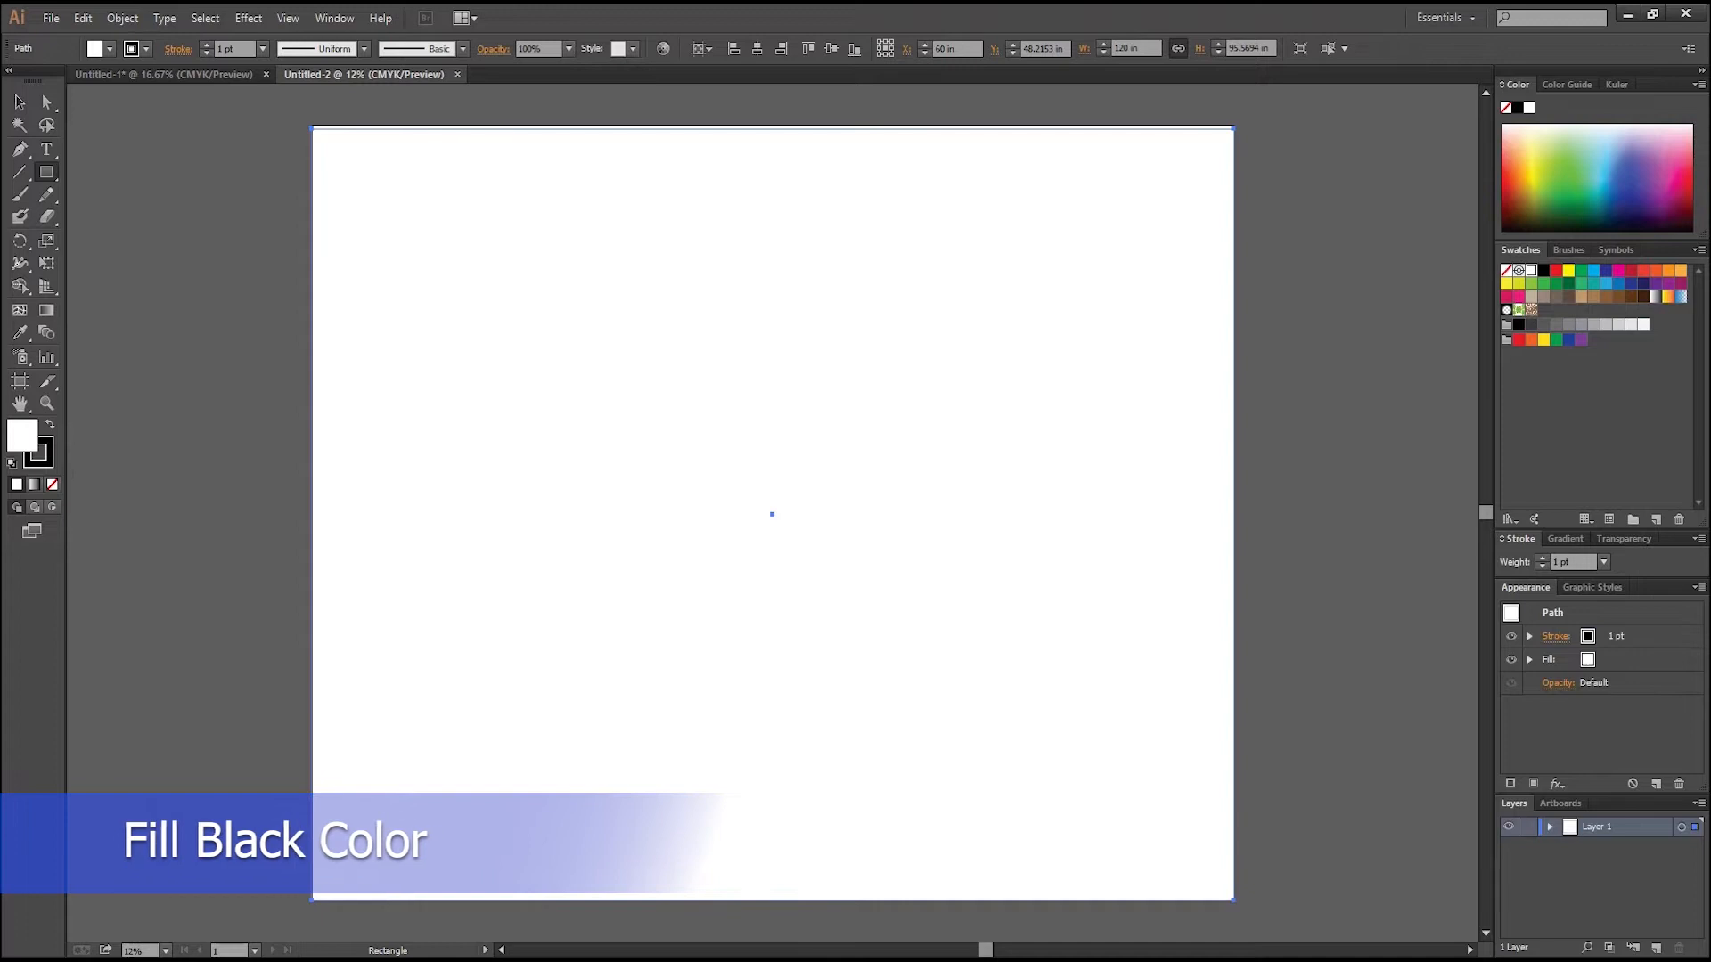
left_click(1544, 270)
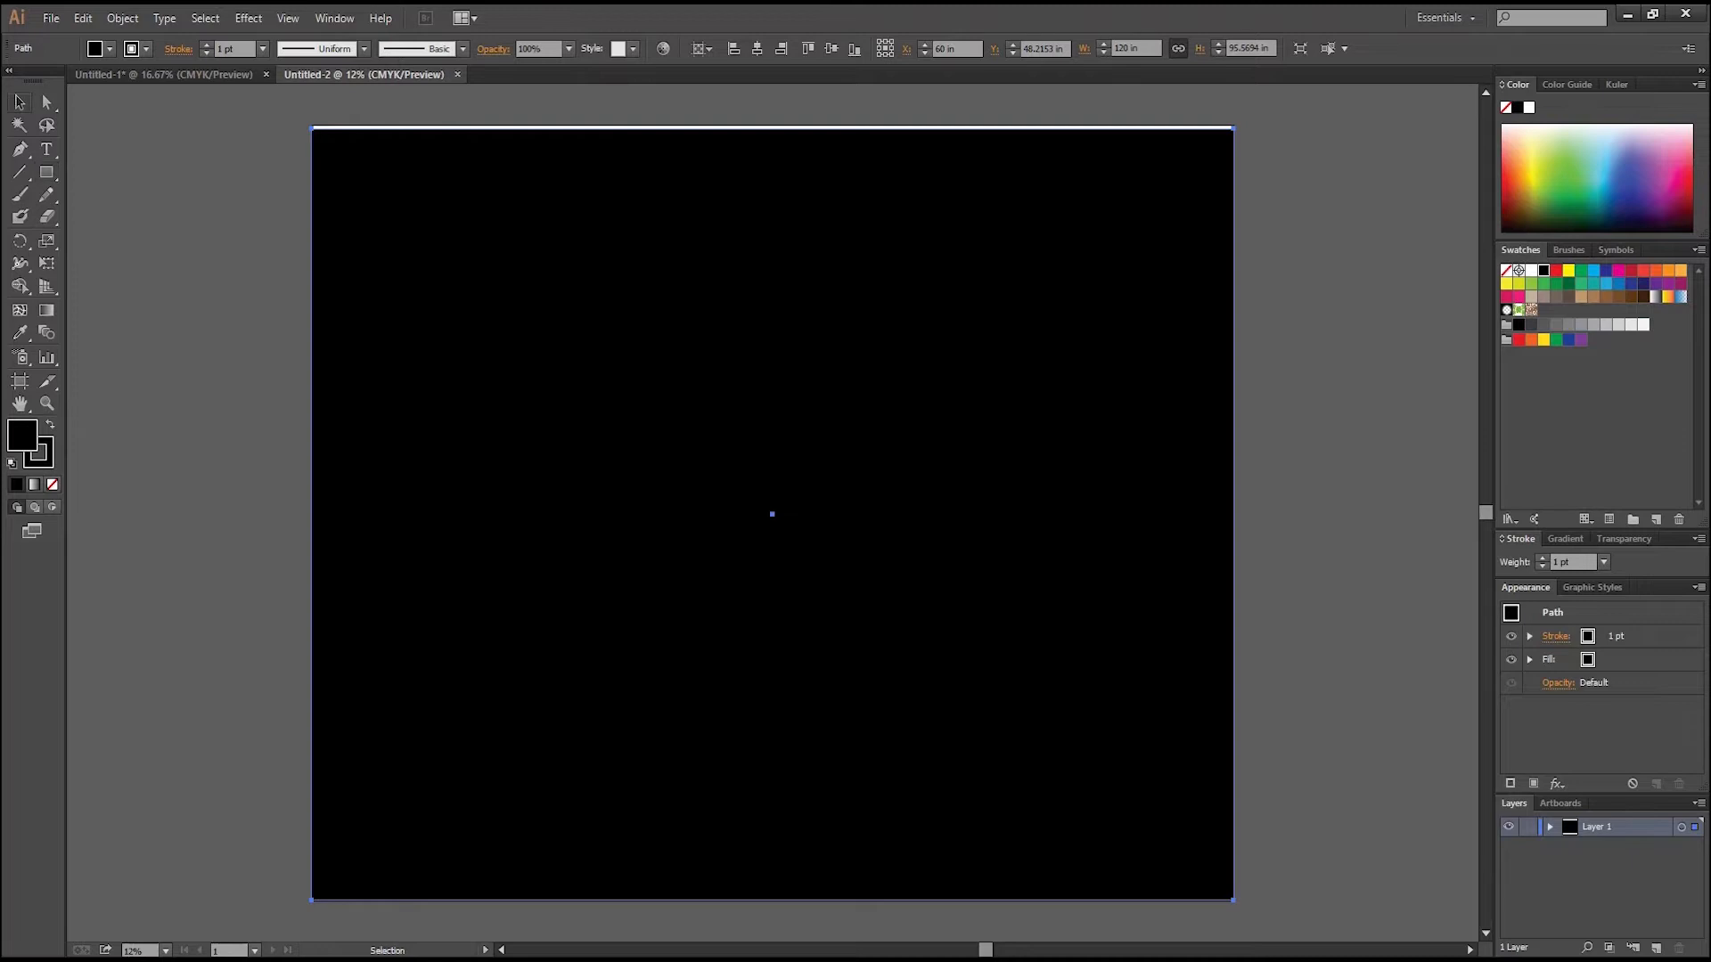
- Stretch the black rectangle's top edge slightly past the artboard to about 96.2 in high, and lock Layer 1
key("v")
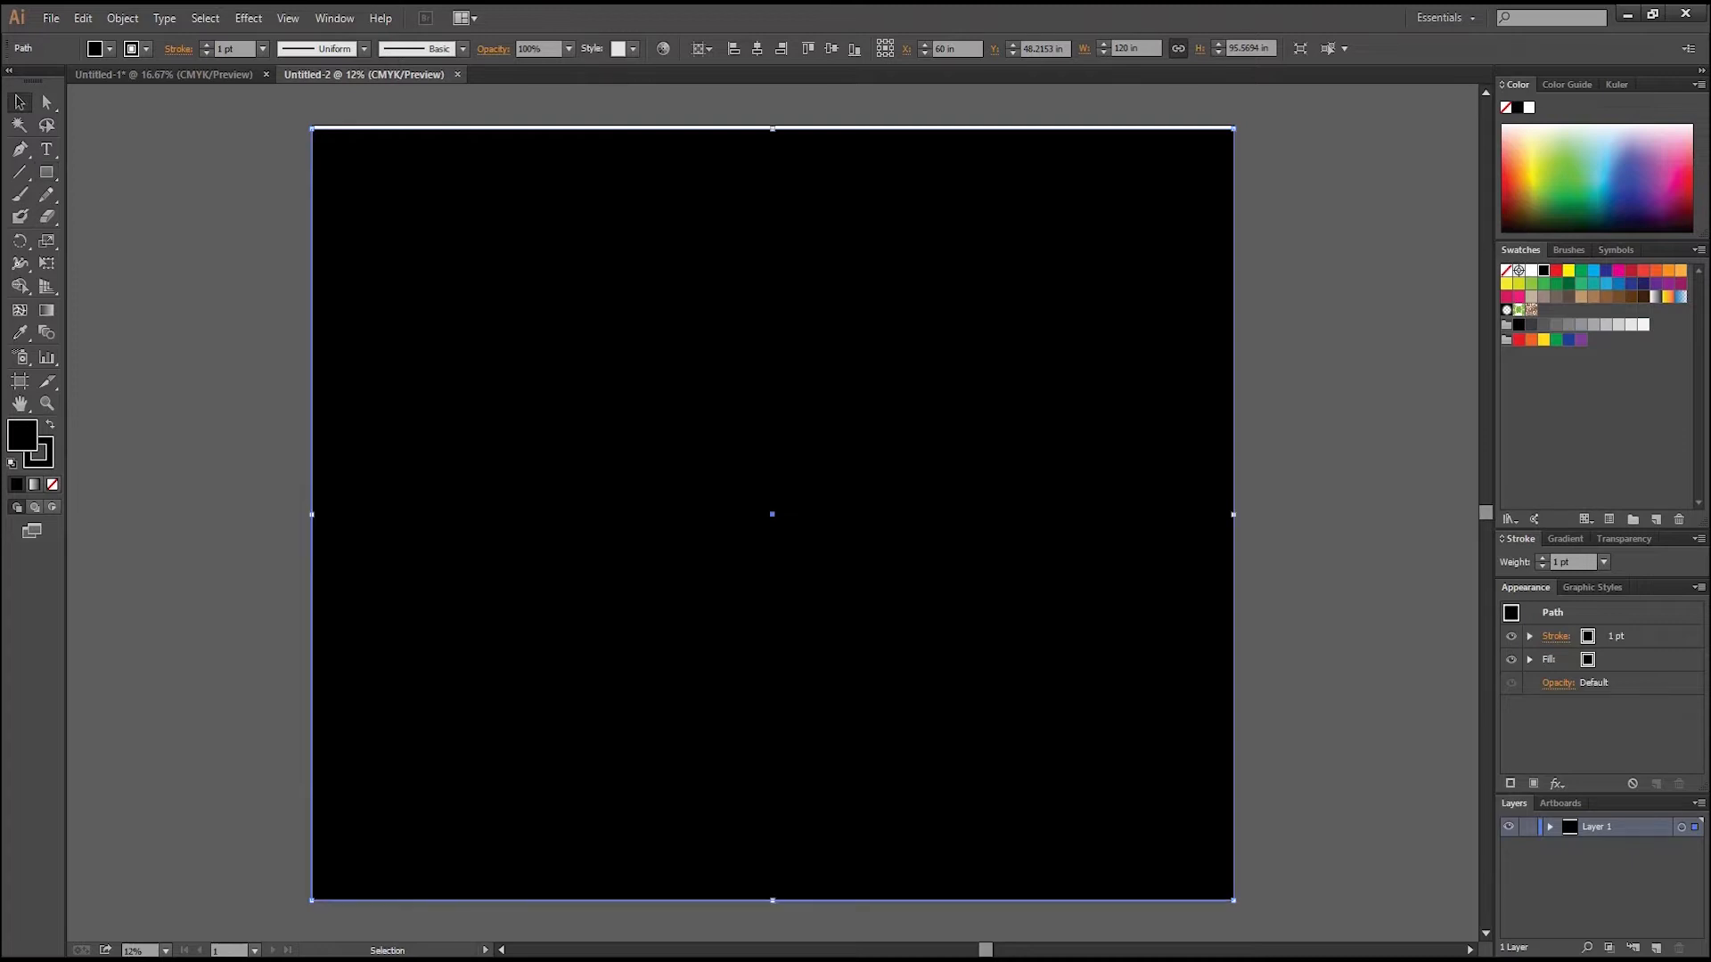
left_click_drag(773, 128, 772, 124)
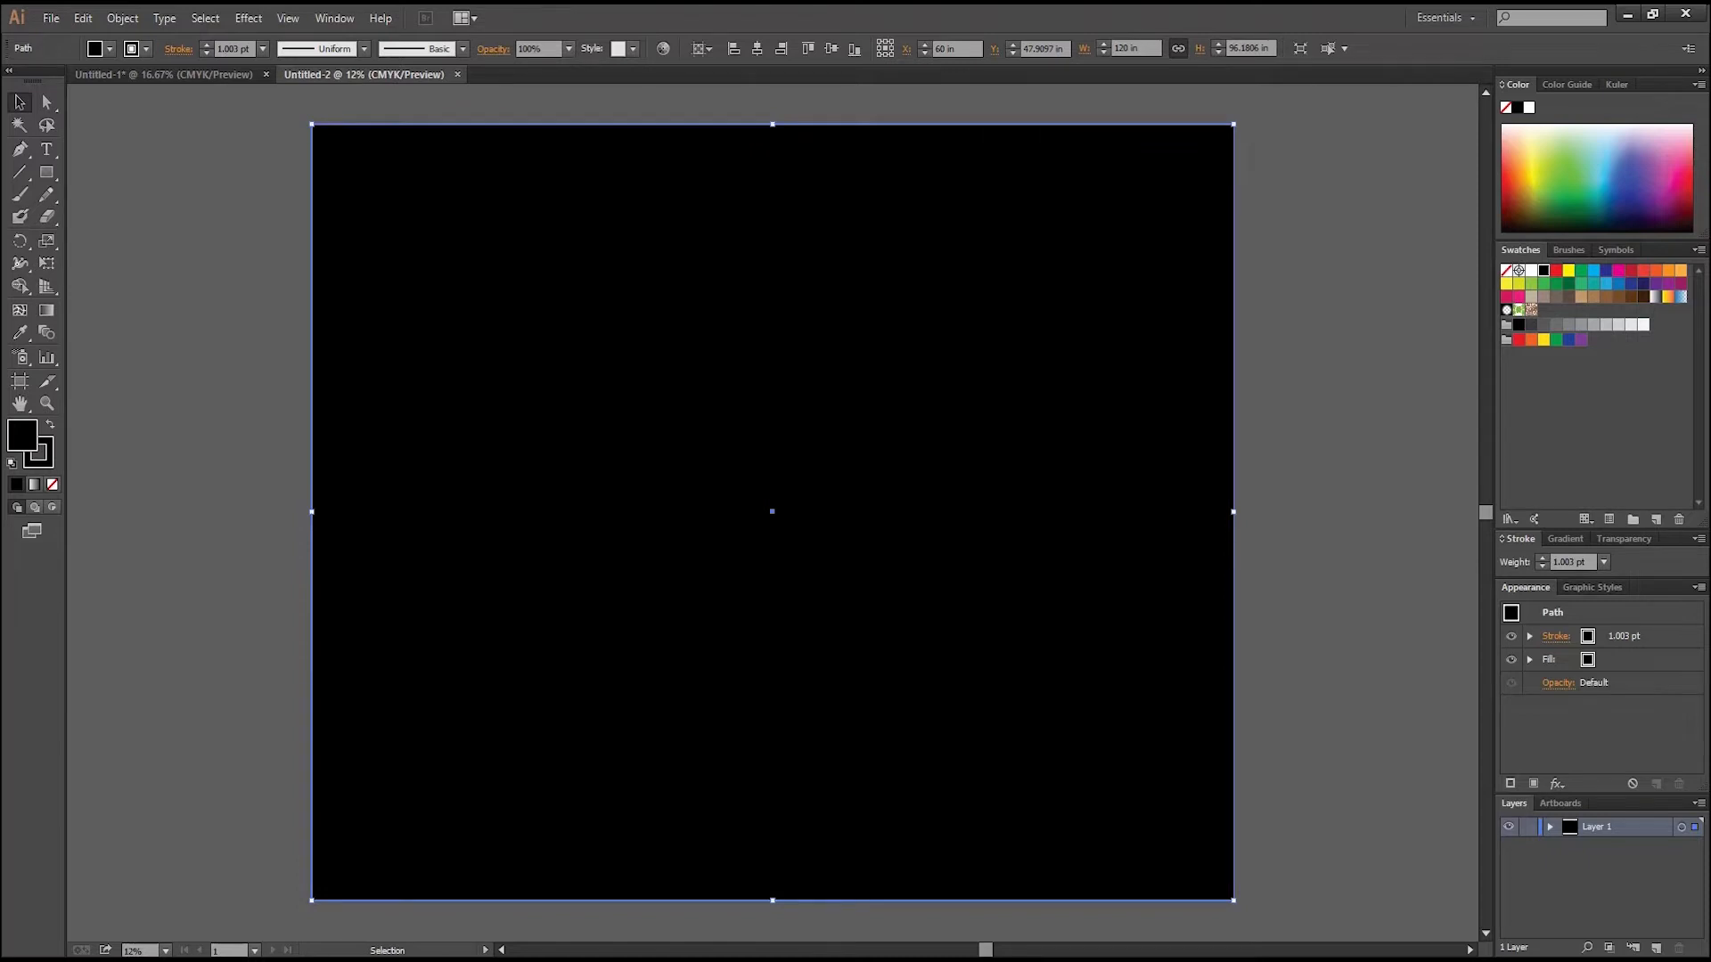
key("ctrl+shift+a")
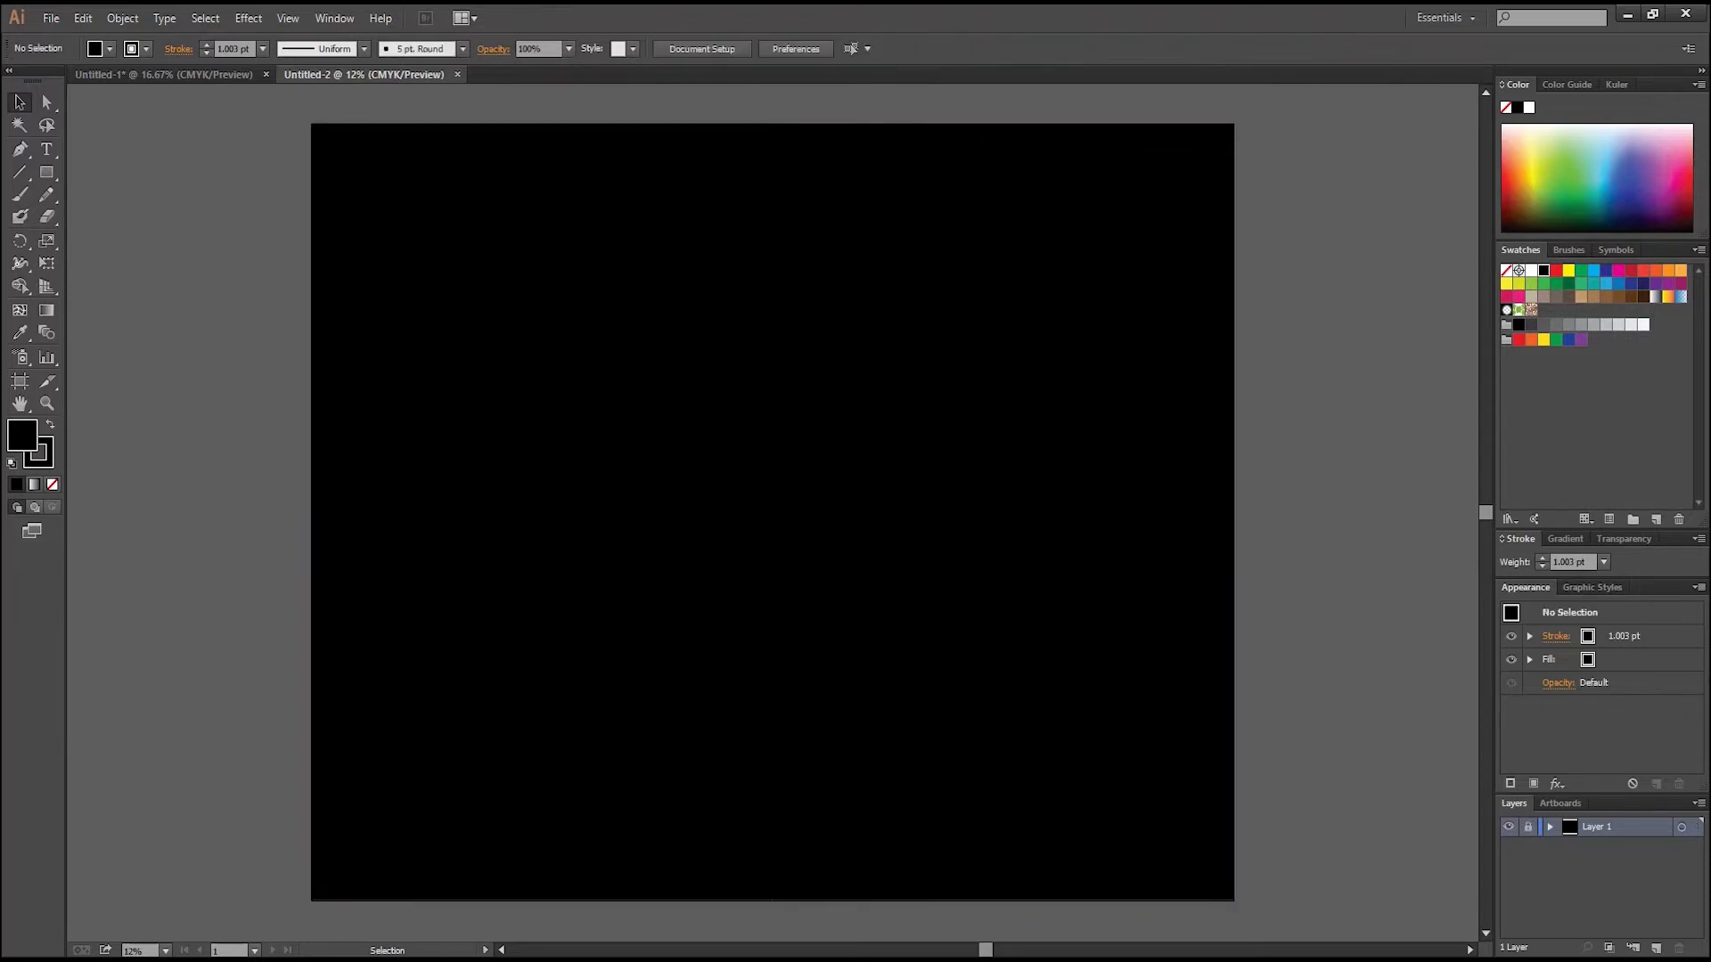
- Add a new layer and draw a circle about 69.2 in across on it, near the middle of the artboard
left_click(1656, 948)
left_click(46, 172)
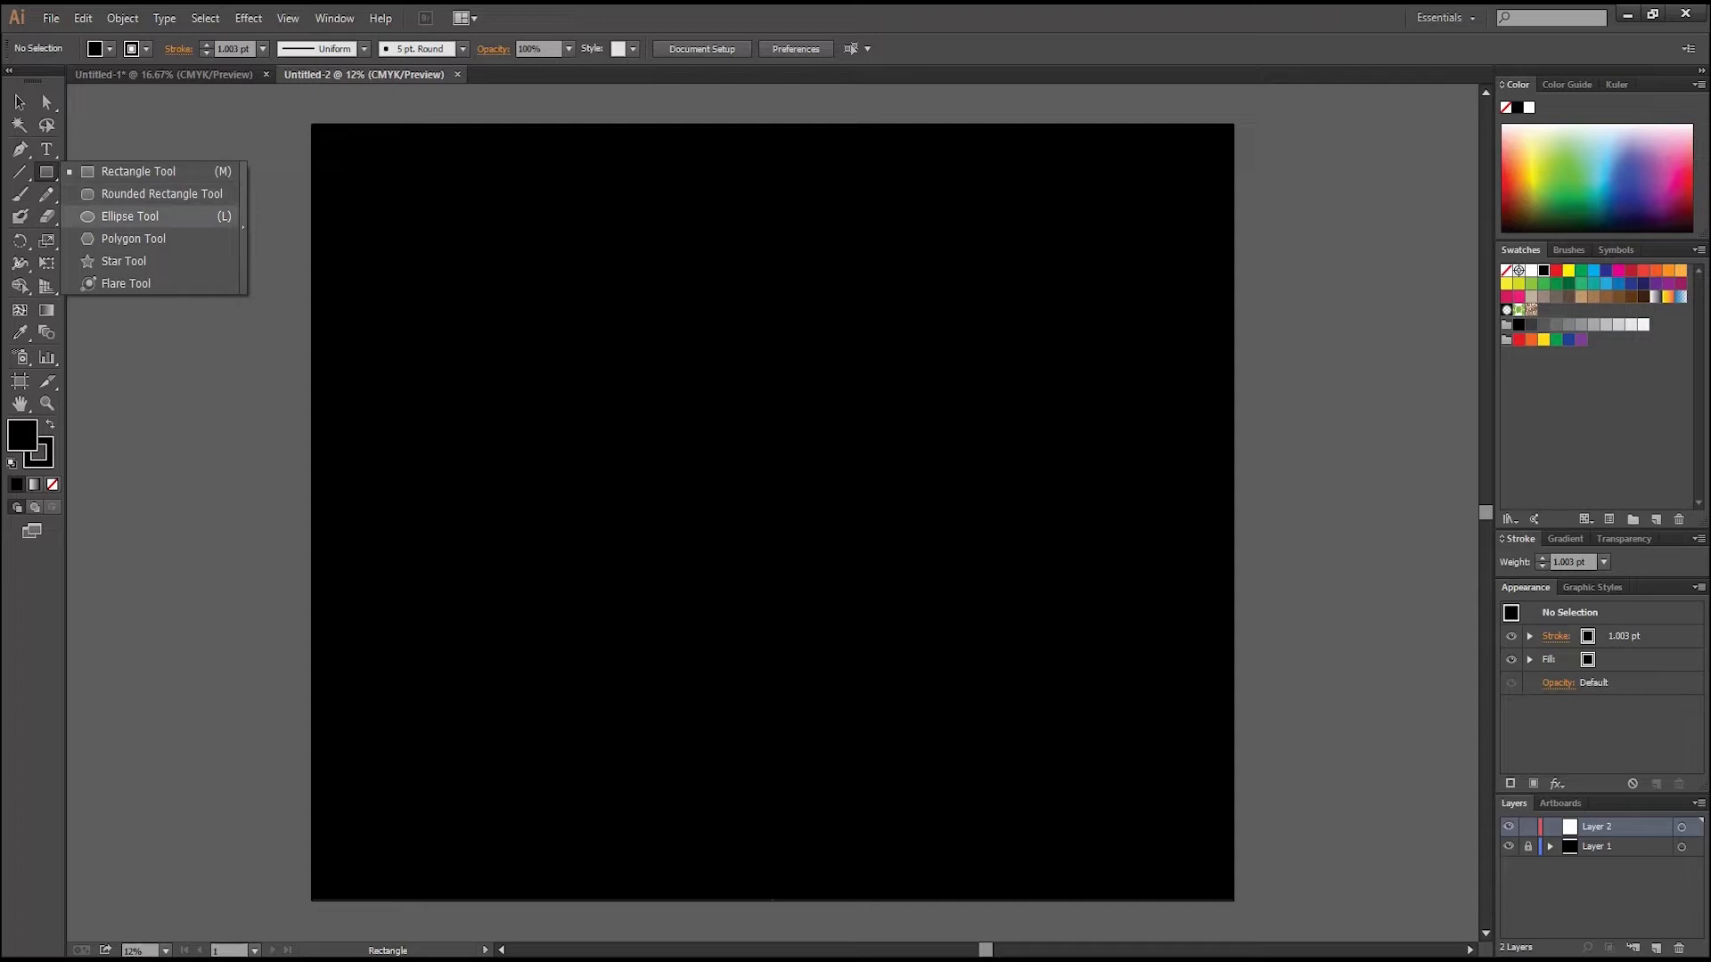
left_click(129, 216)
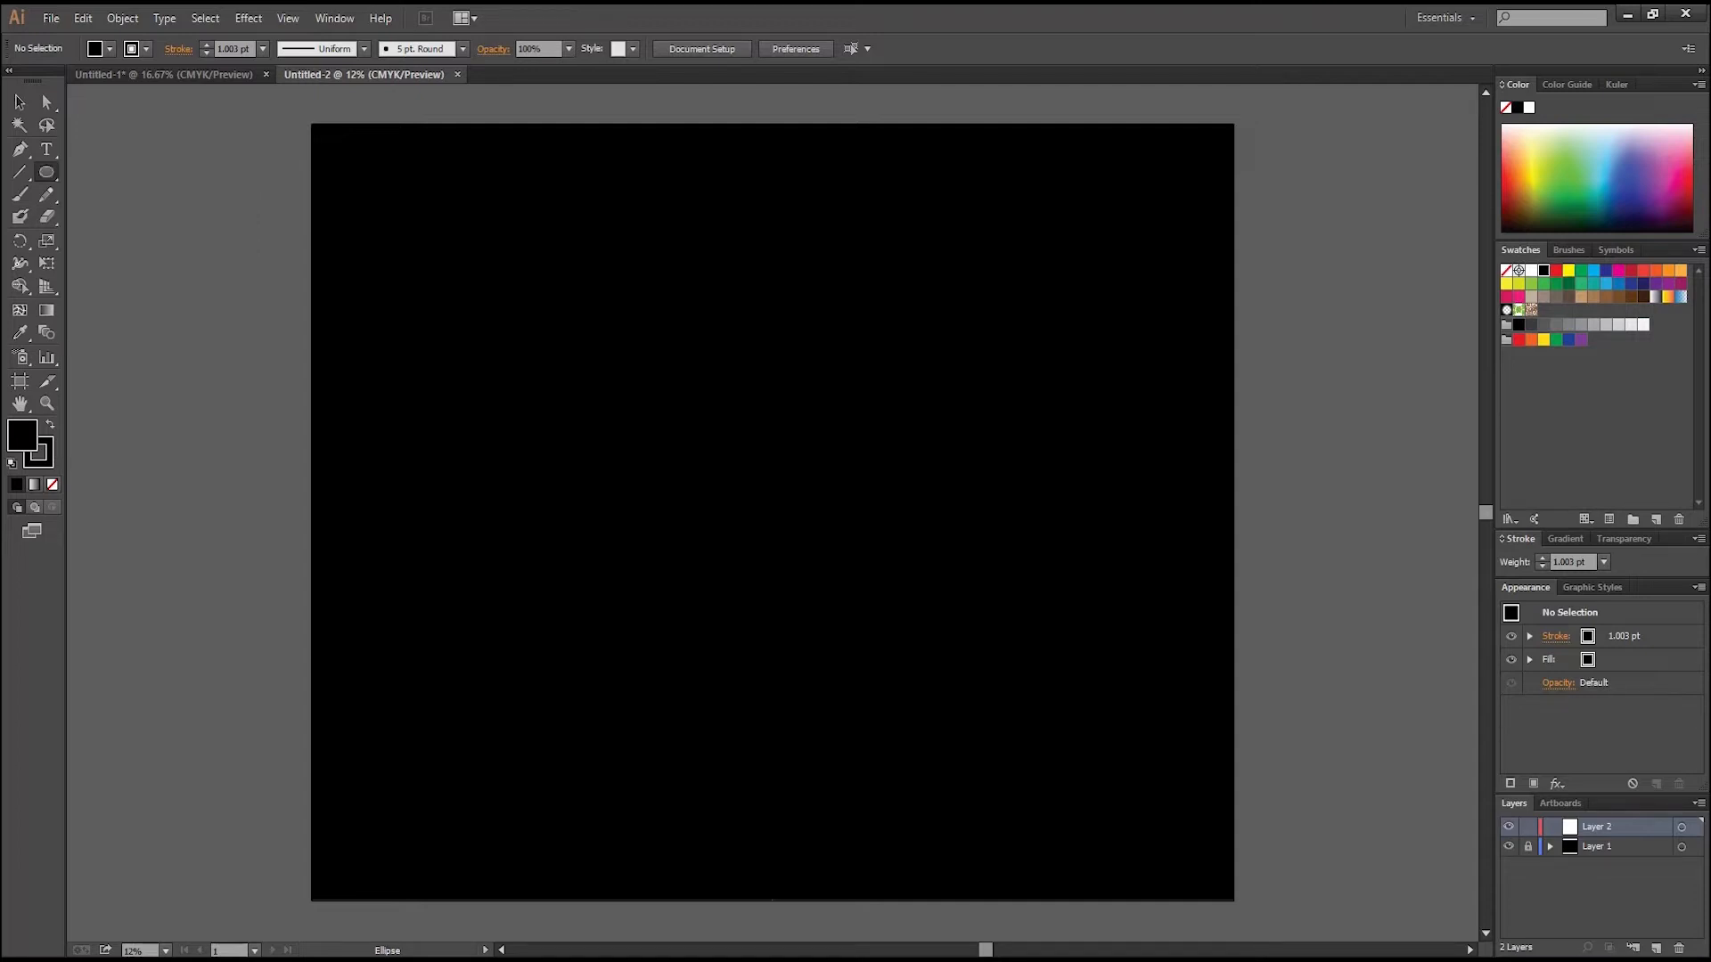
left_click_drag(750, 467, 1015, 660)
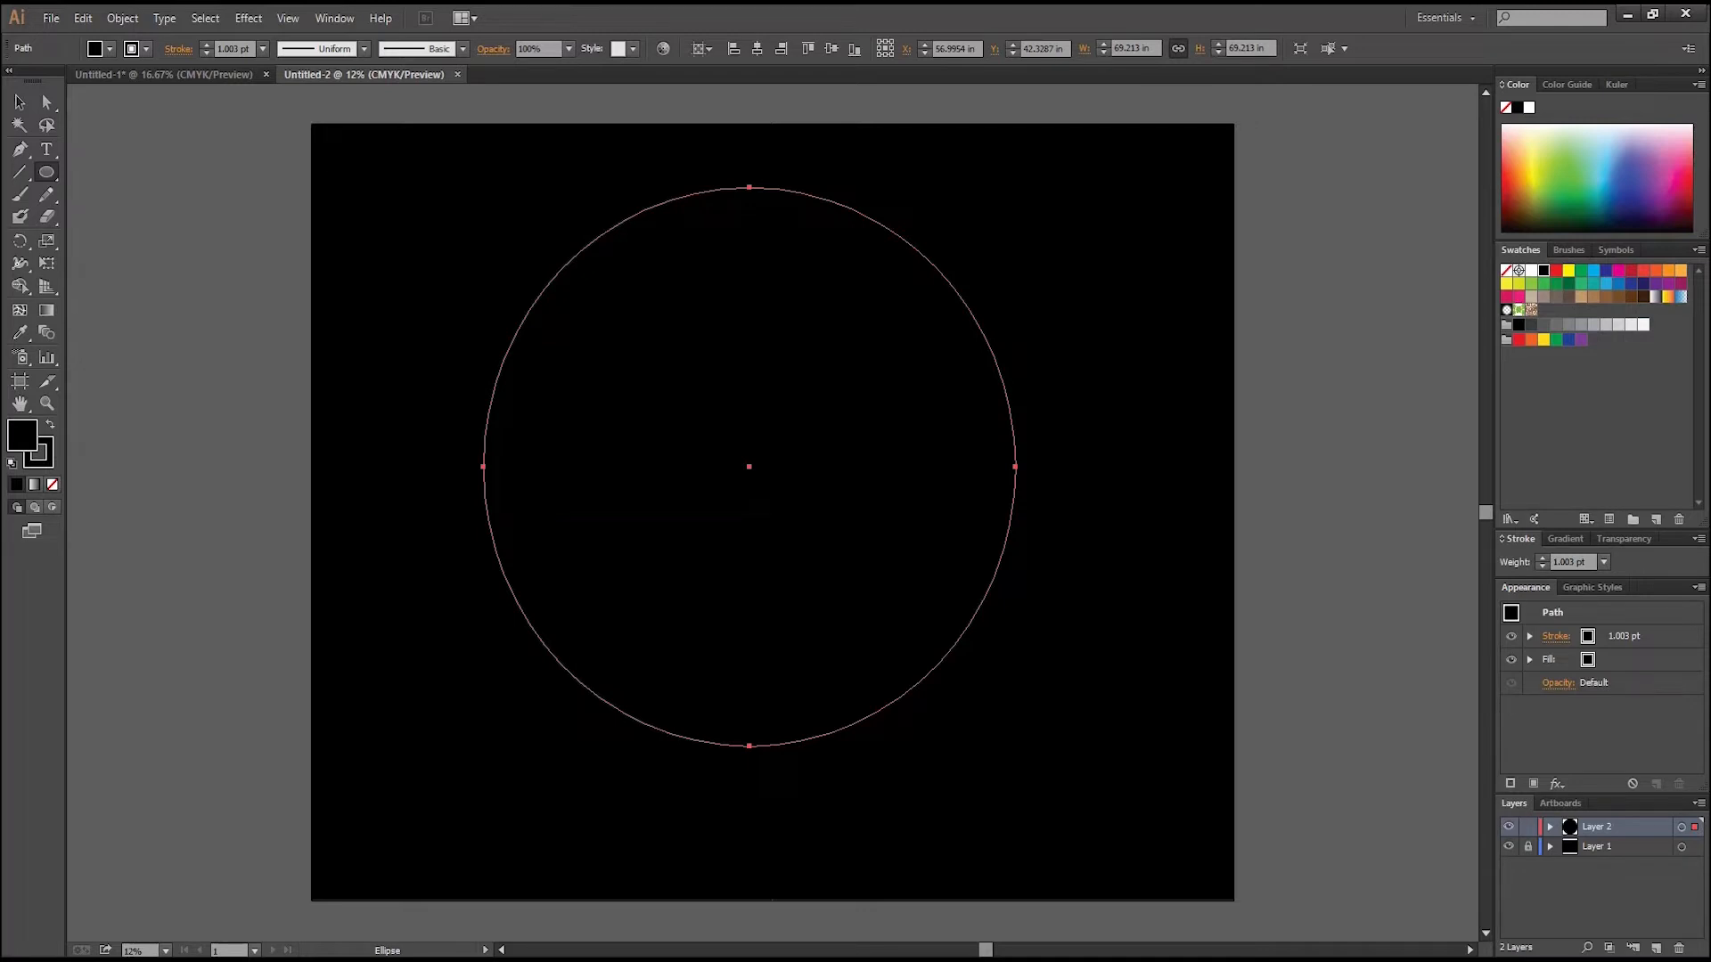
- Give the circle no fill and a 1 pt black stroke
left_click(53, 484)
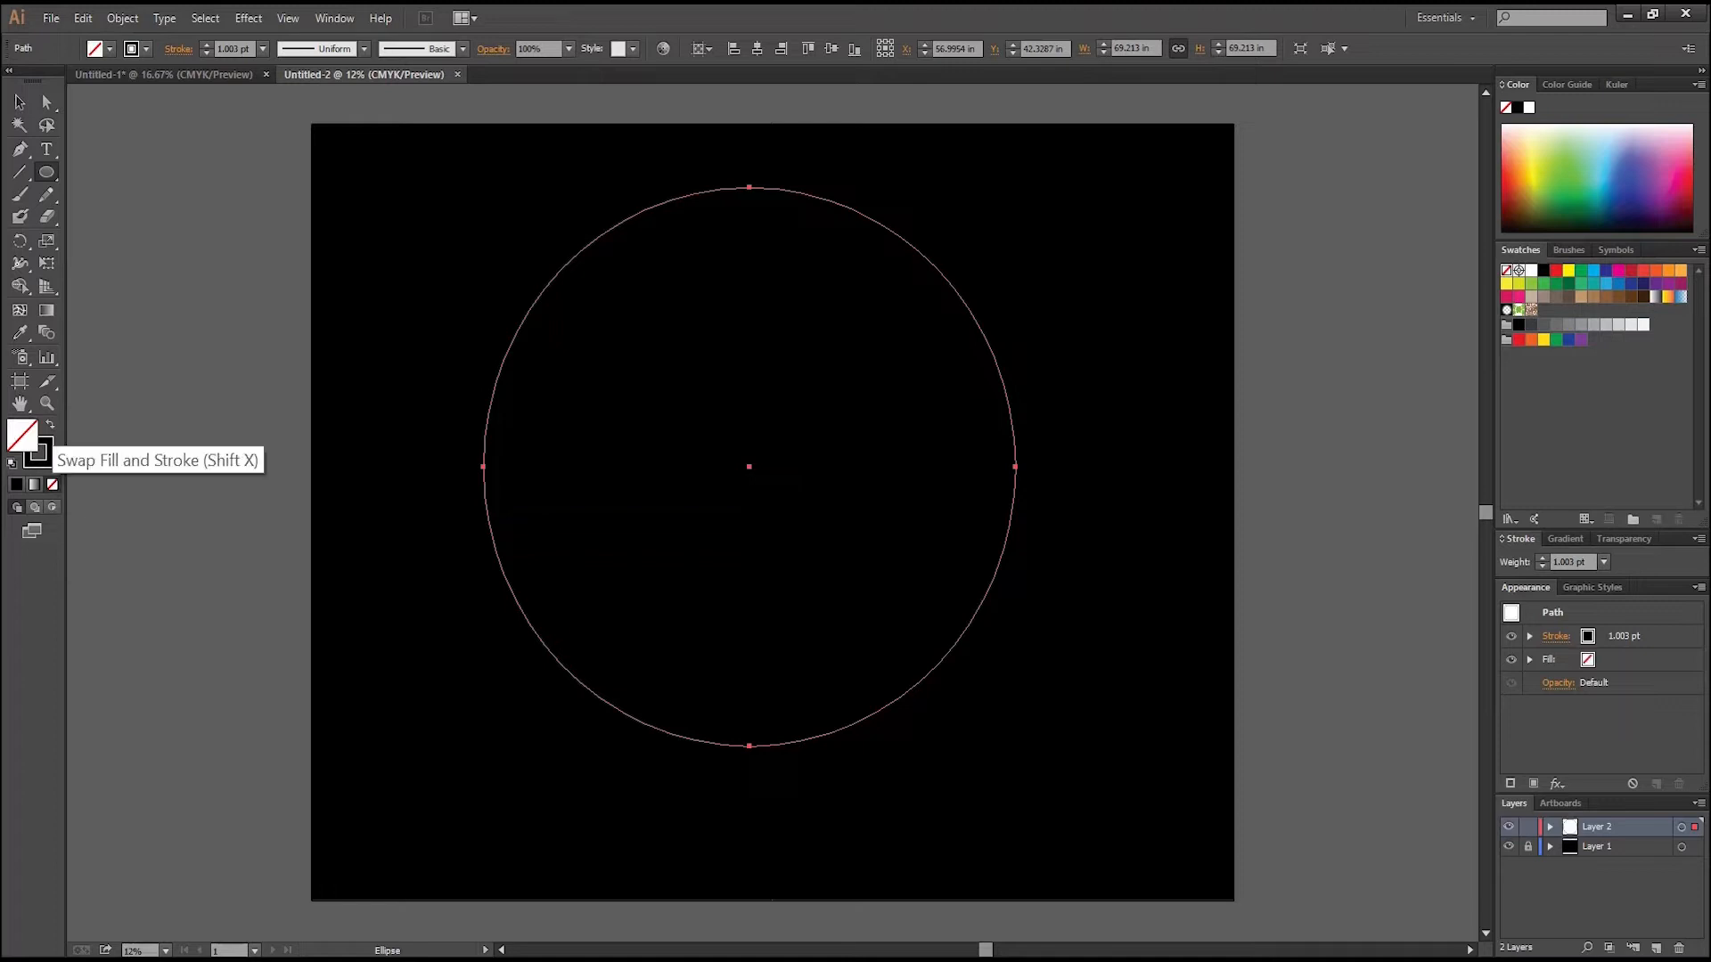
left_click(50, 425)
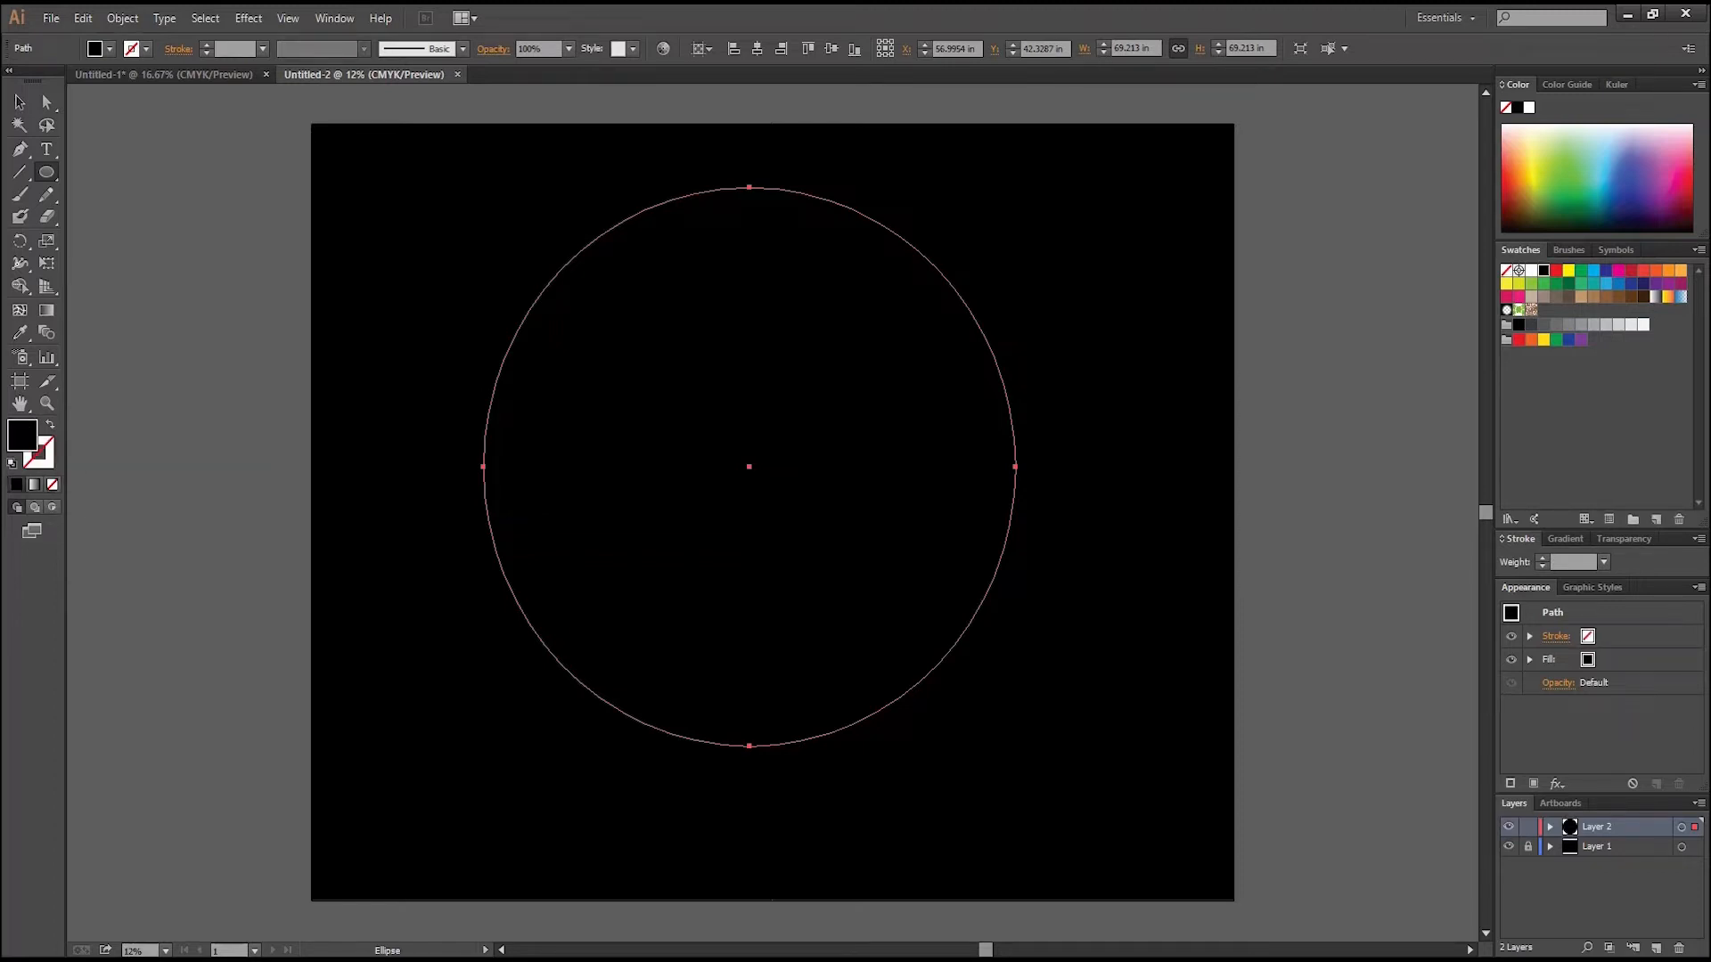
key("shift+x")
key("x")
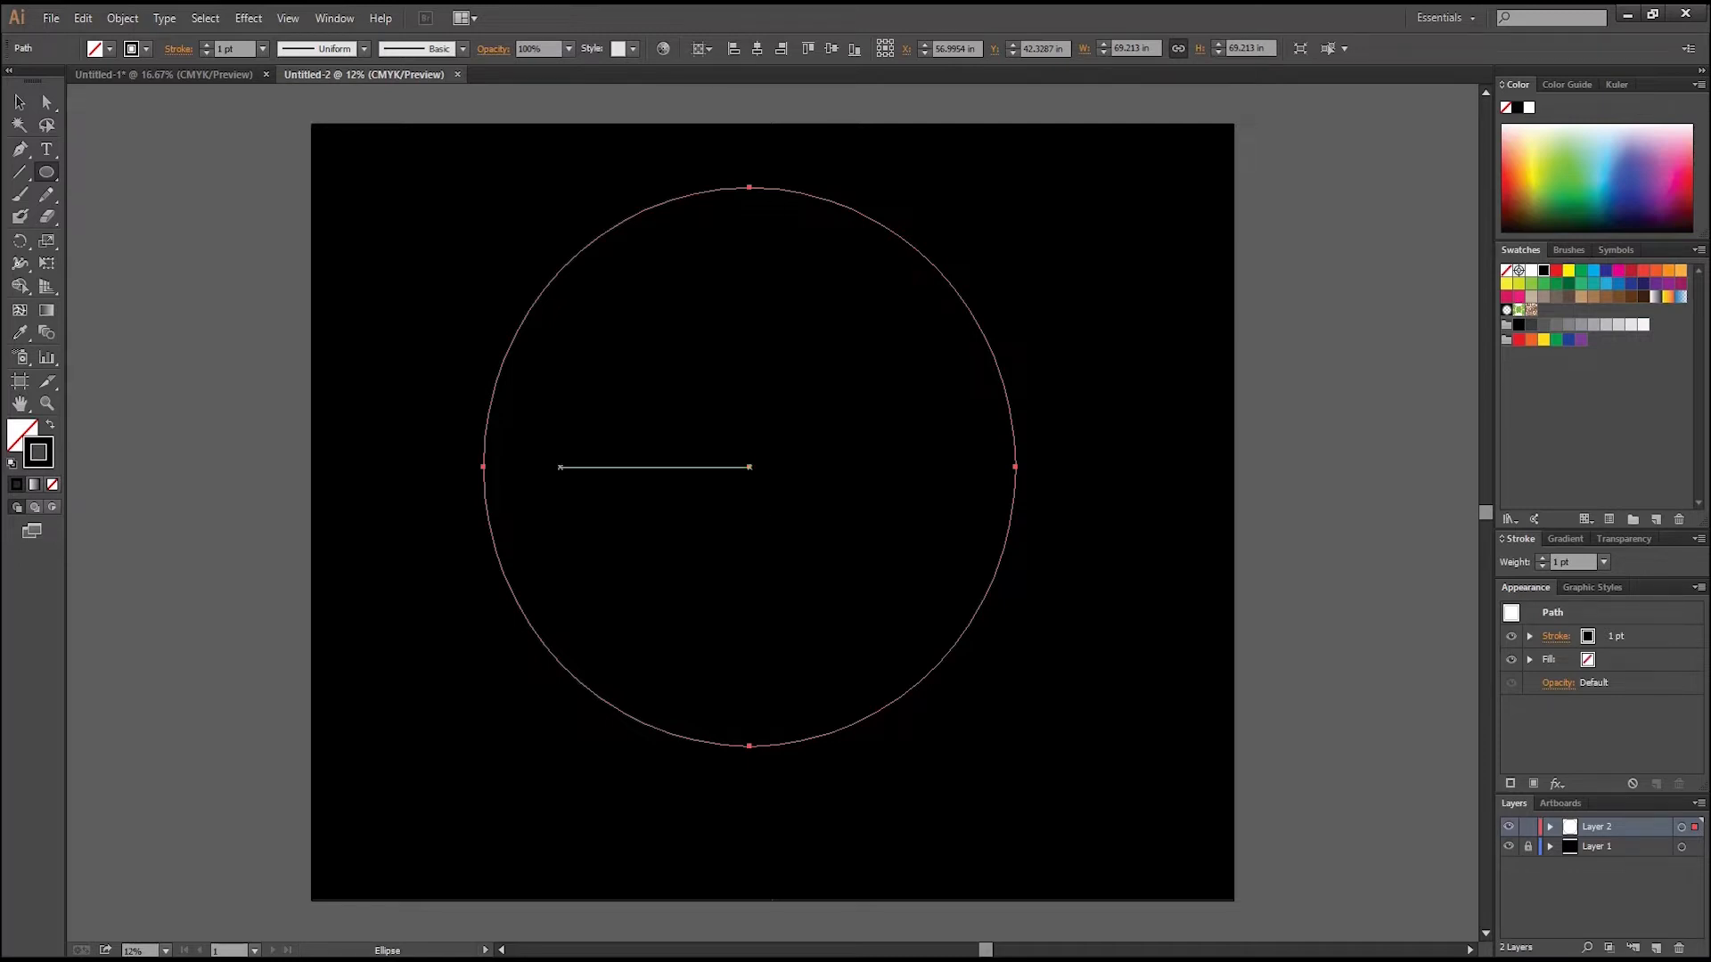
- Center the circle horizontally and vertically on the artboard
key("v")
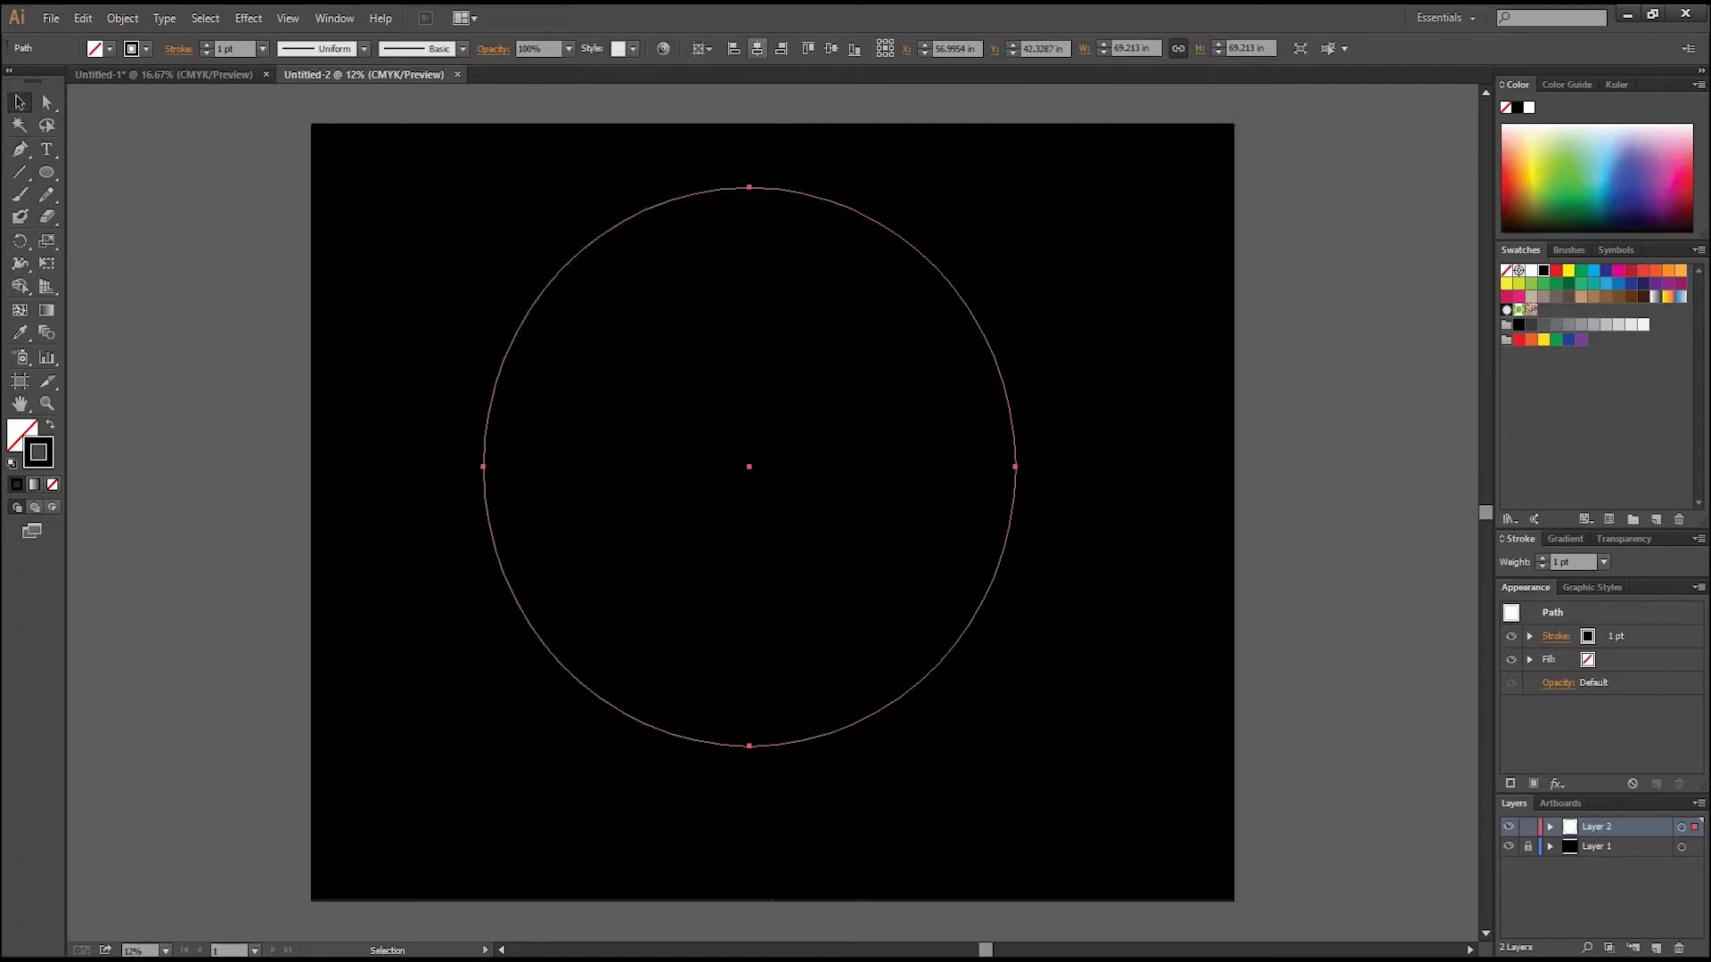
left_click(756, 48)
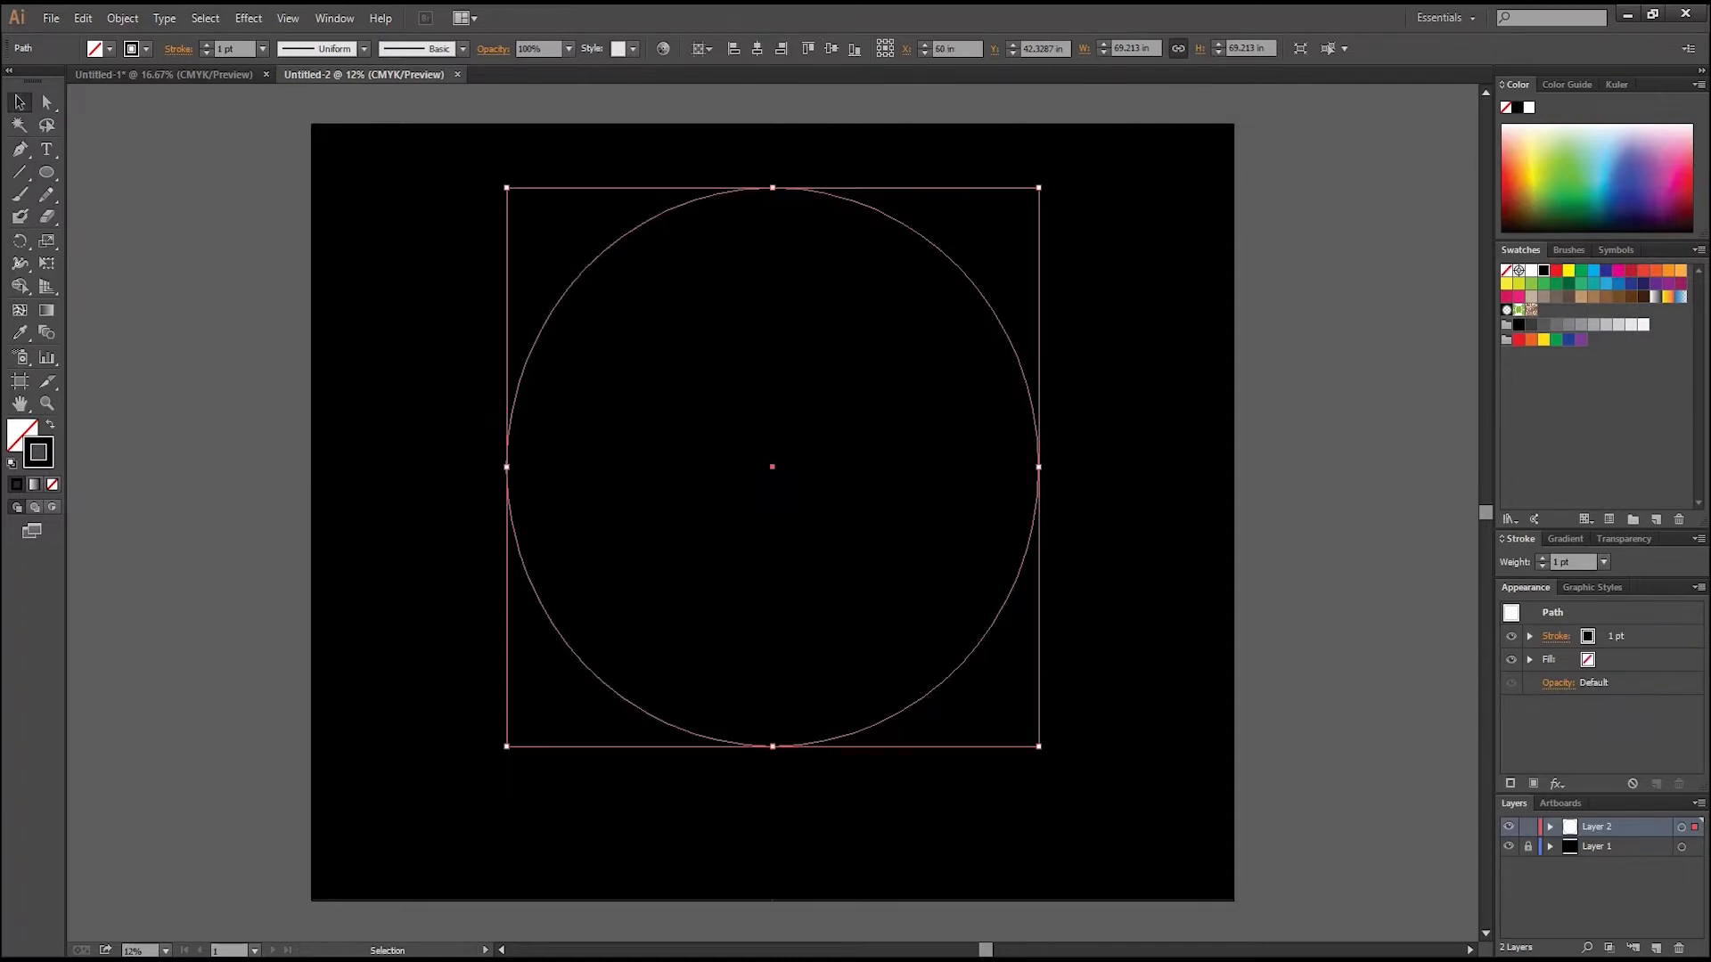
left_click(832, 48)
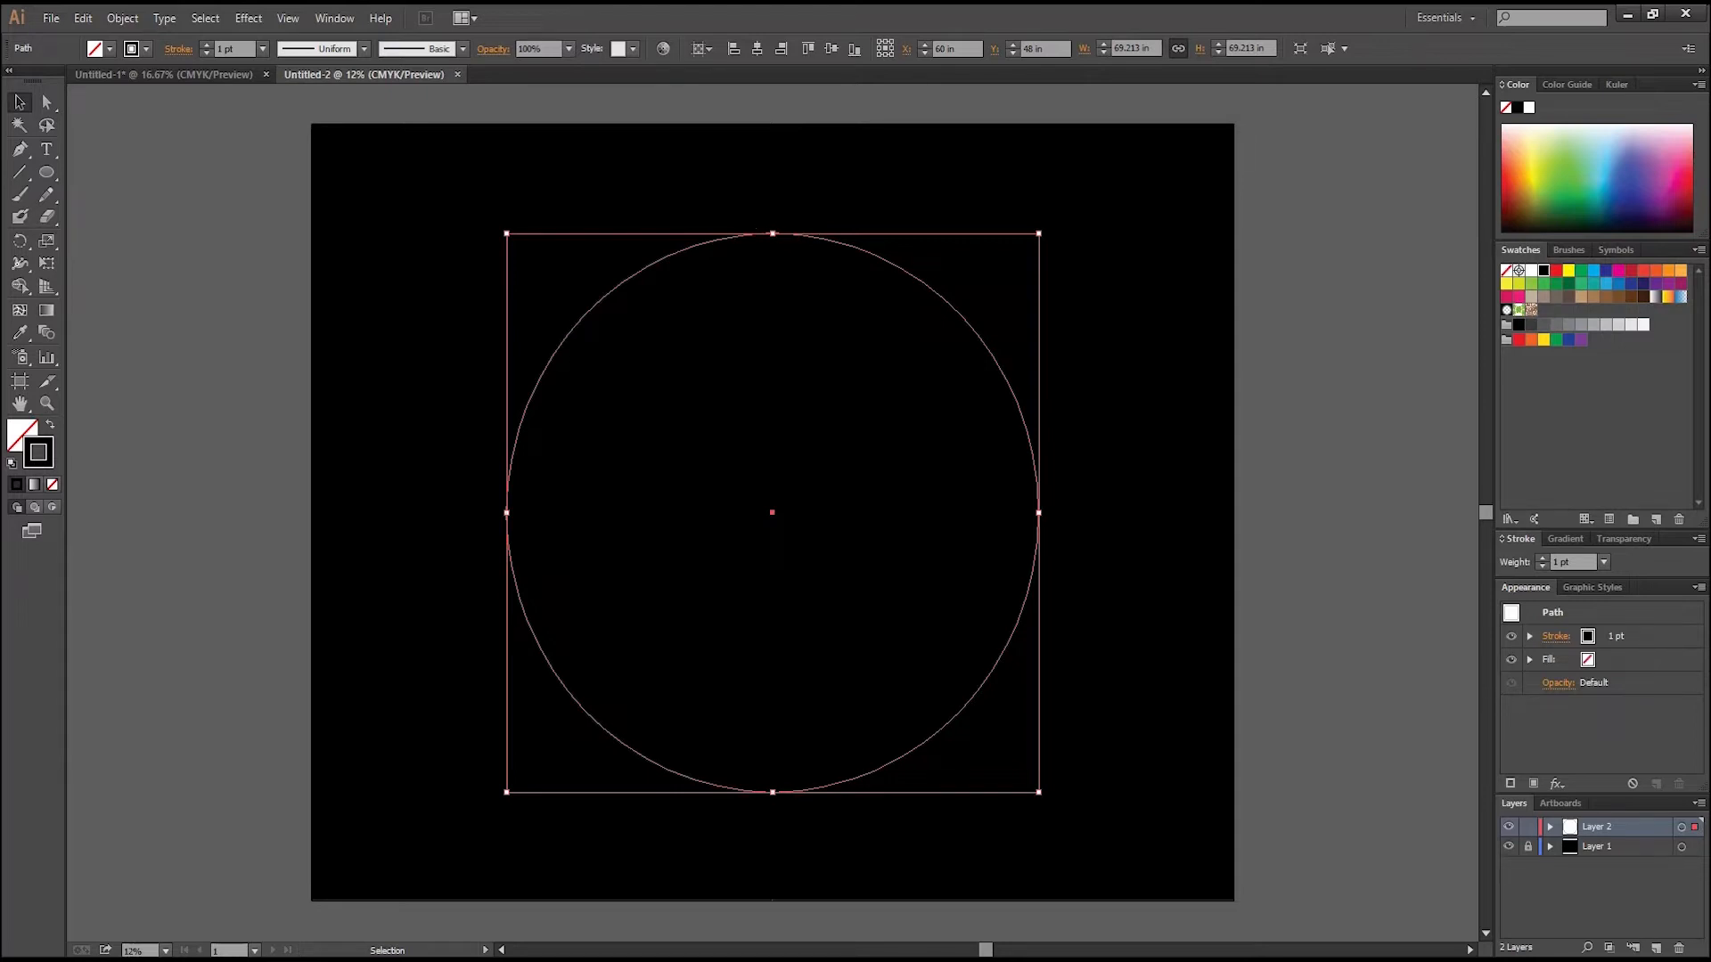
key("ctrl+shift+a")
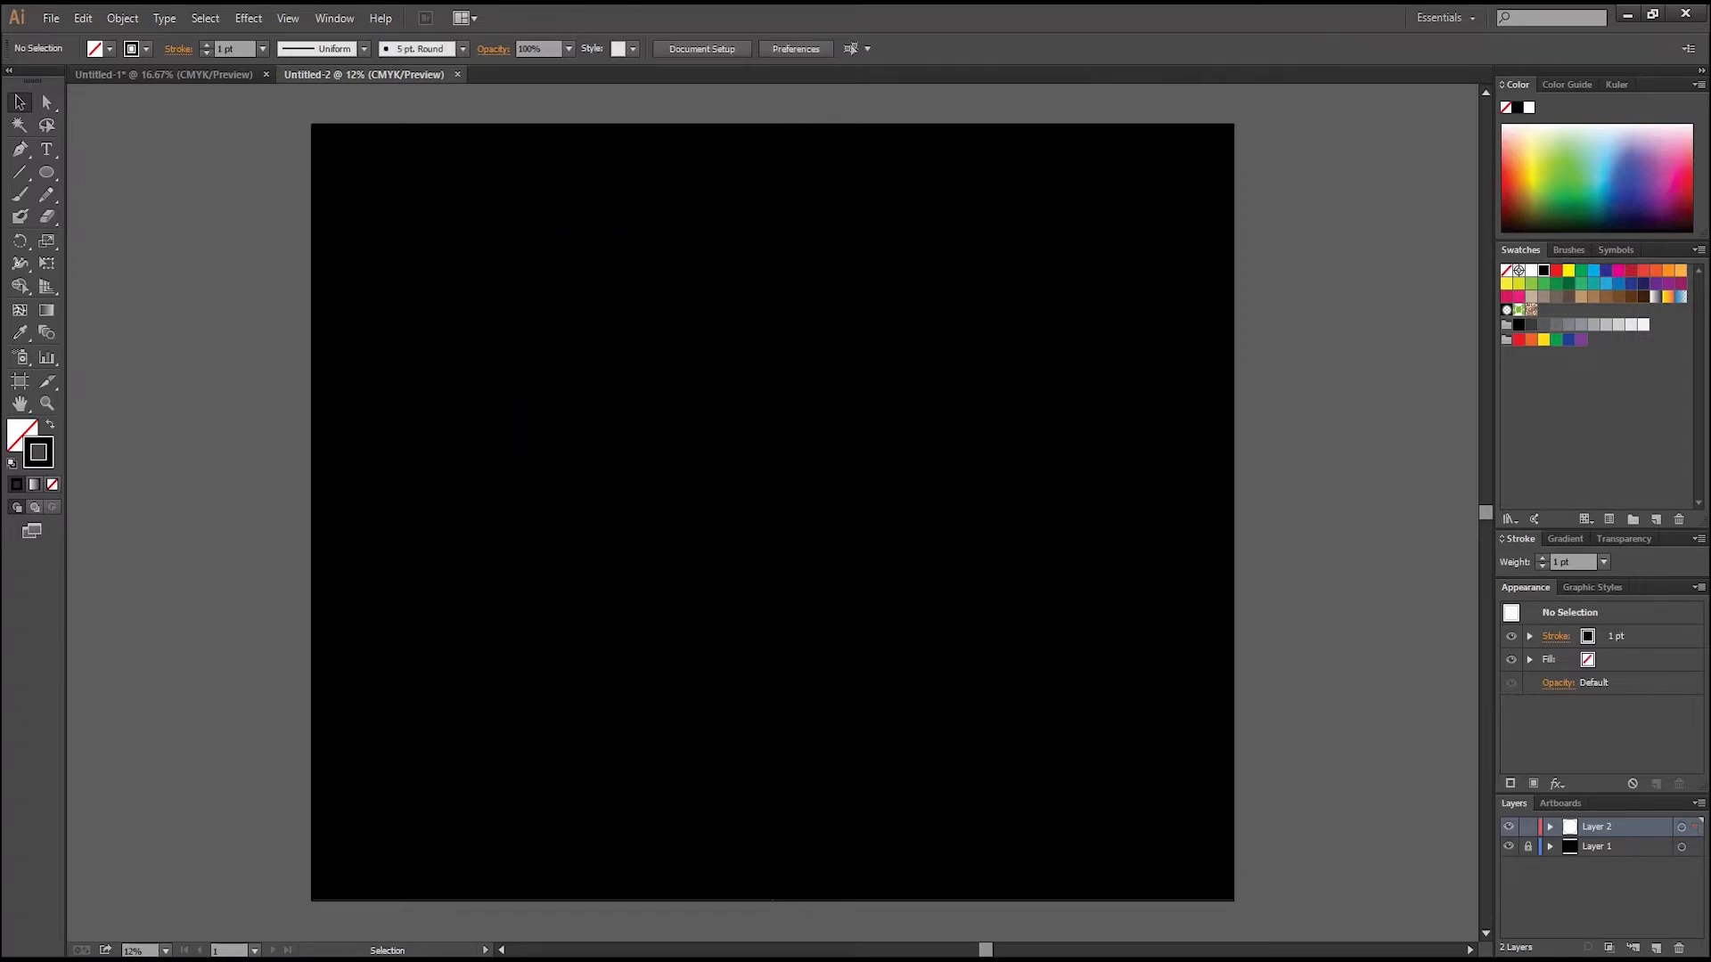
- Change the circle's stroke color to white
left_click(947, 300)
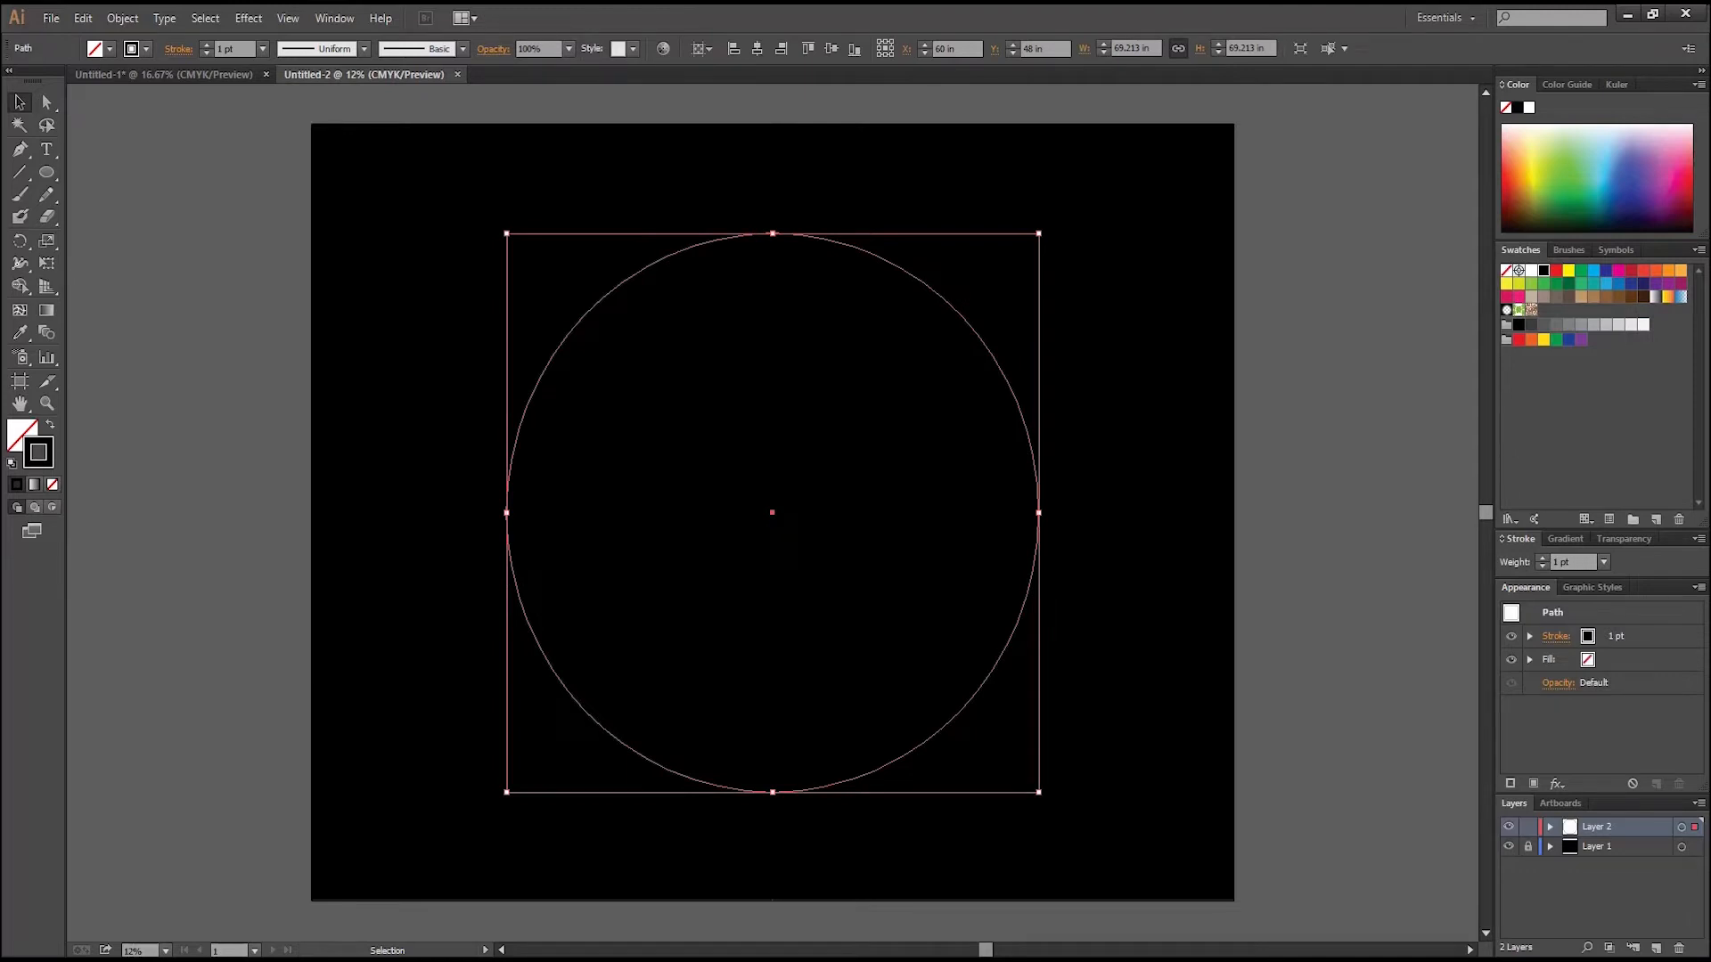
left_click(1531, 270)
key("ctrl+shift+a")
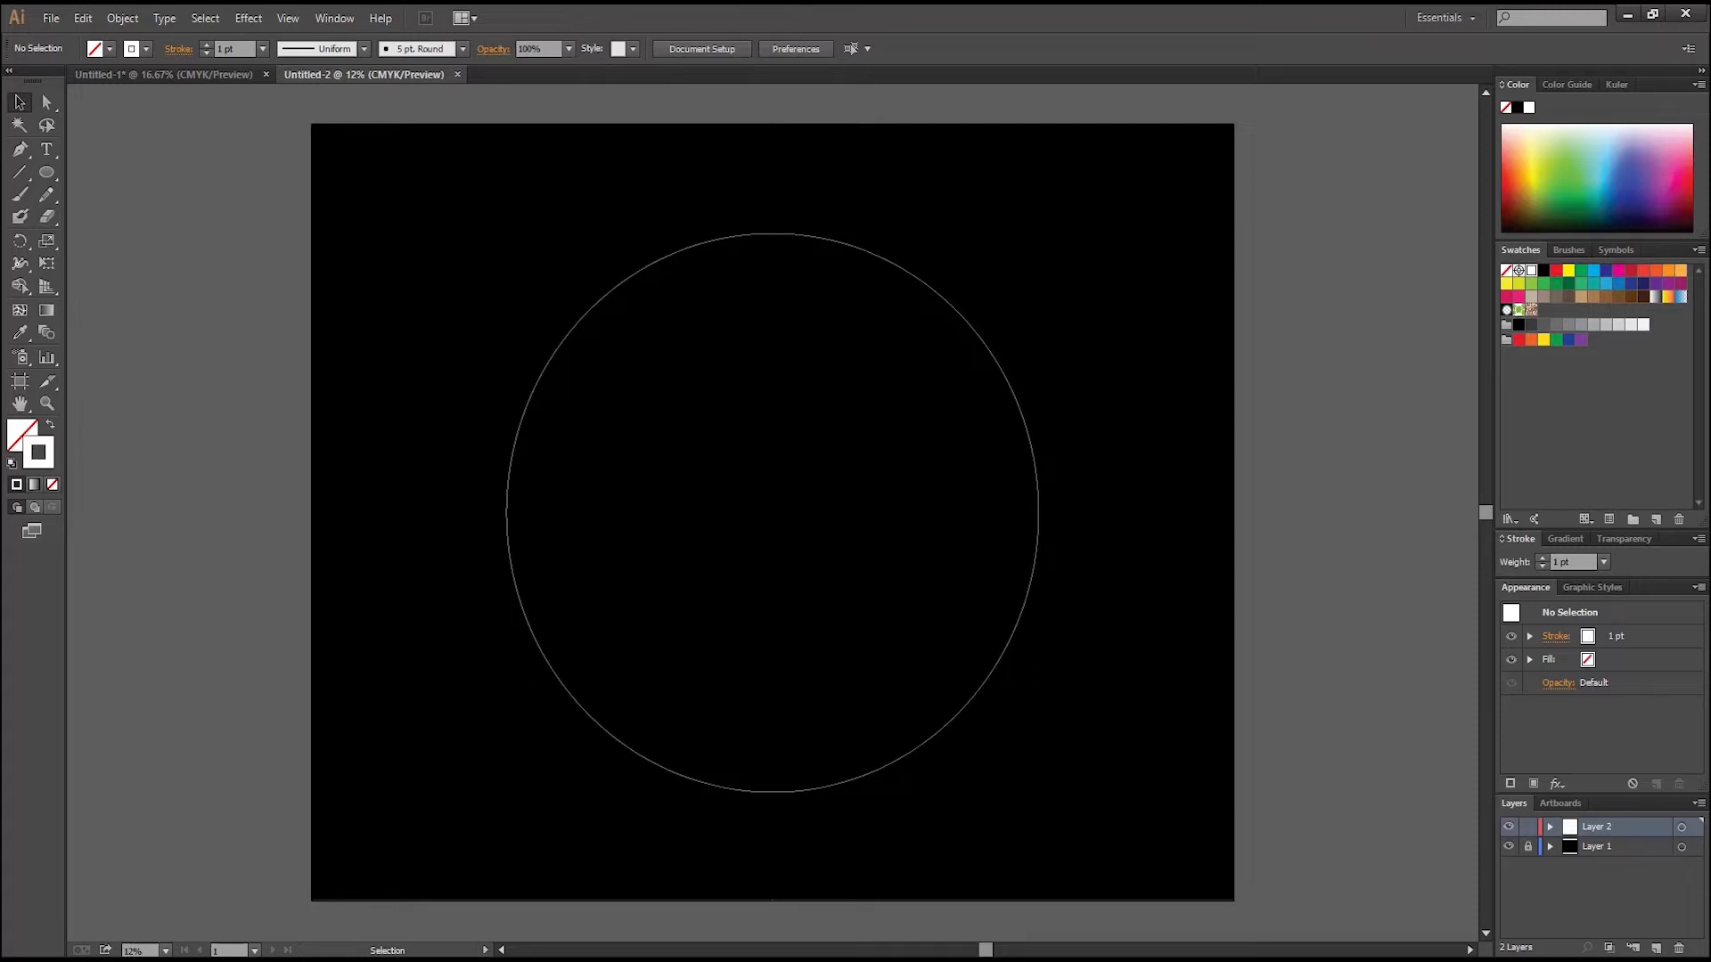
- Give the circle's stroke round caps and a dashed pattern of 21 pt dash, 50 pt gap and 9 pt dash
left_click(995, 357)
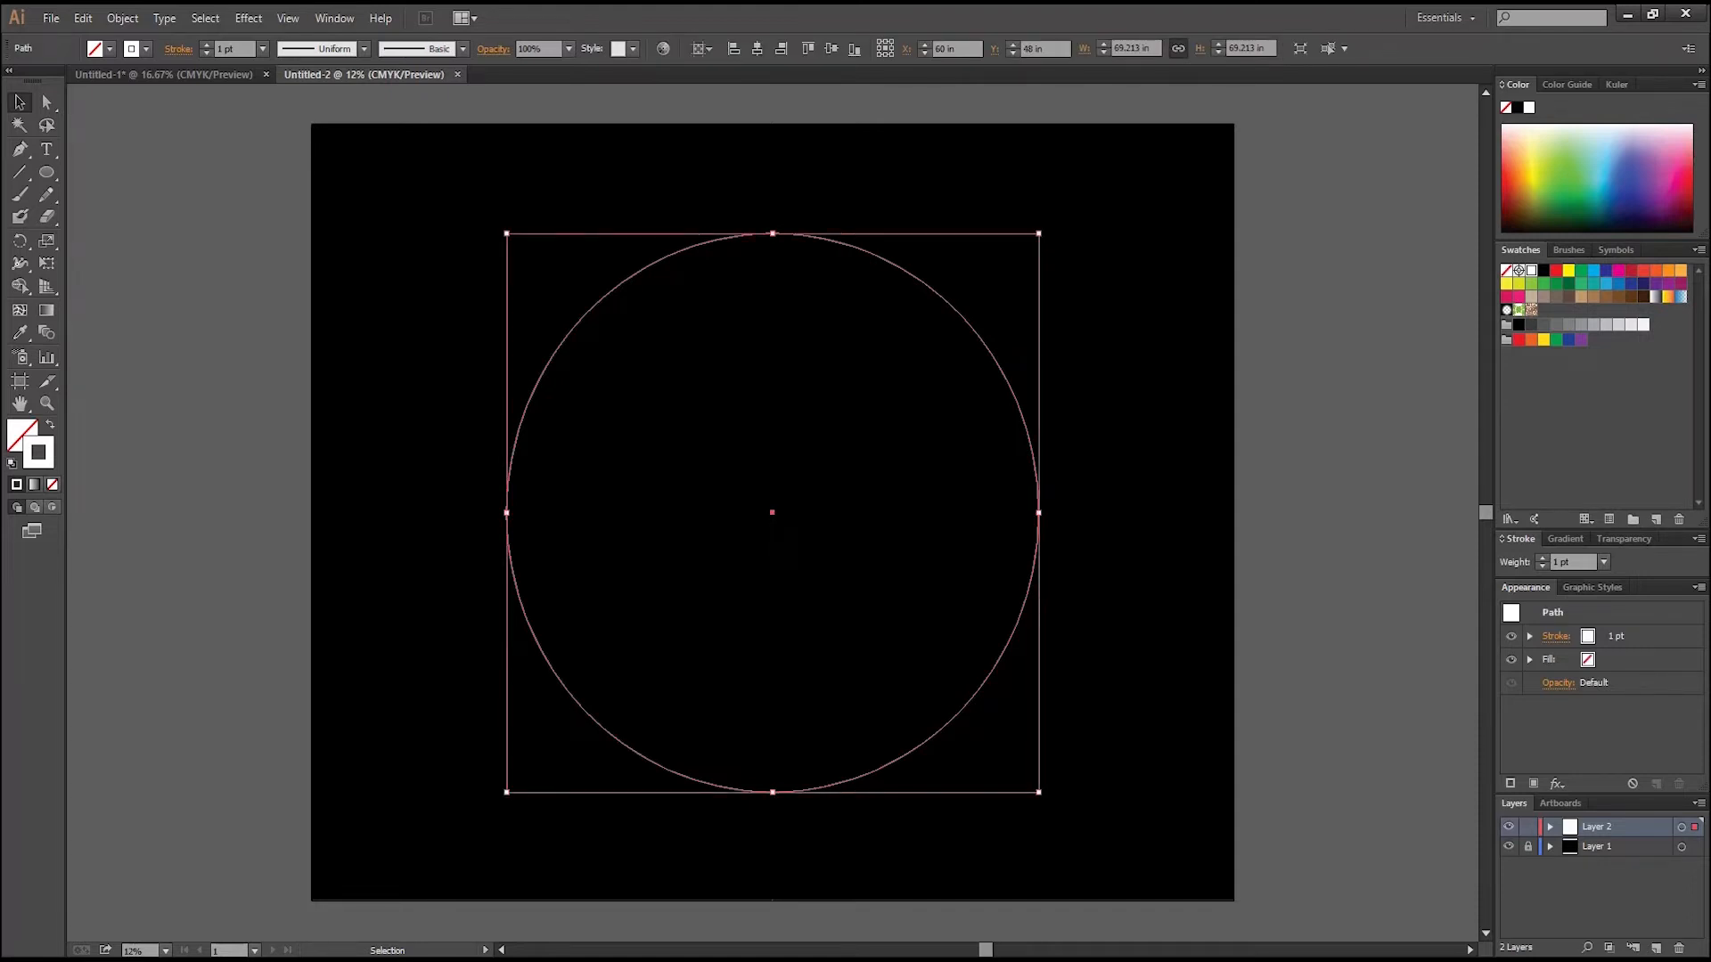
left_click(1555, 637)
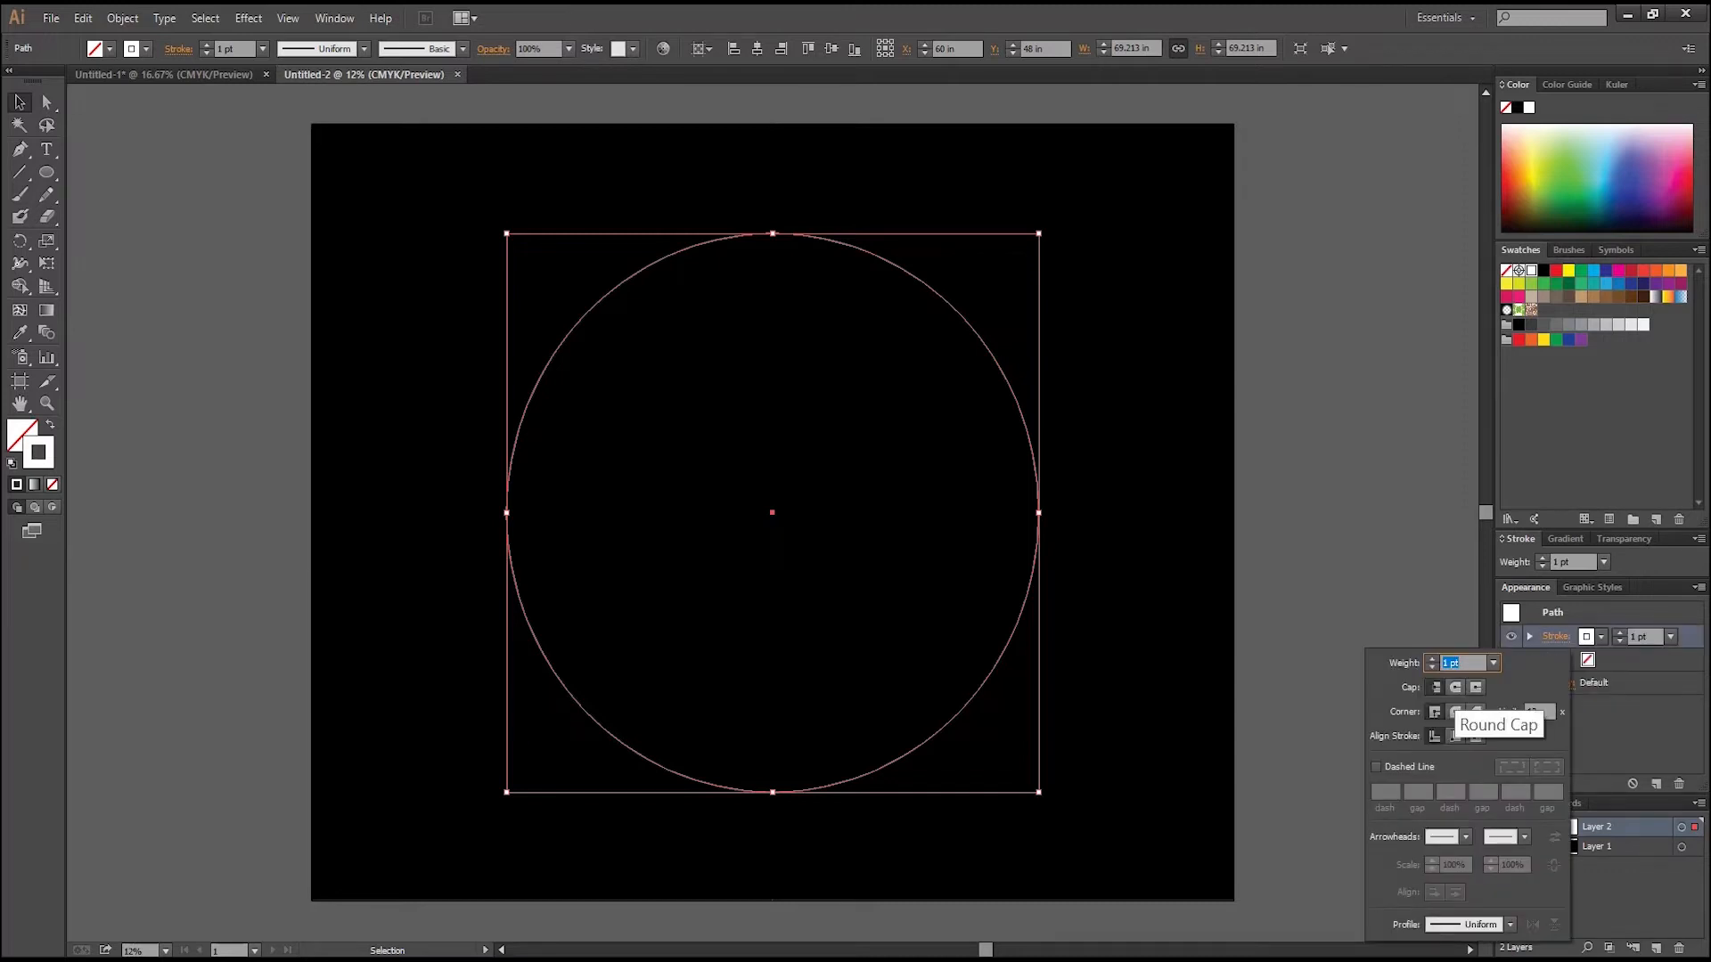
left_click(1455, 687)
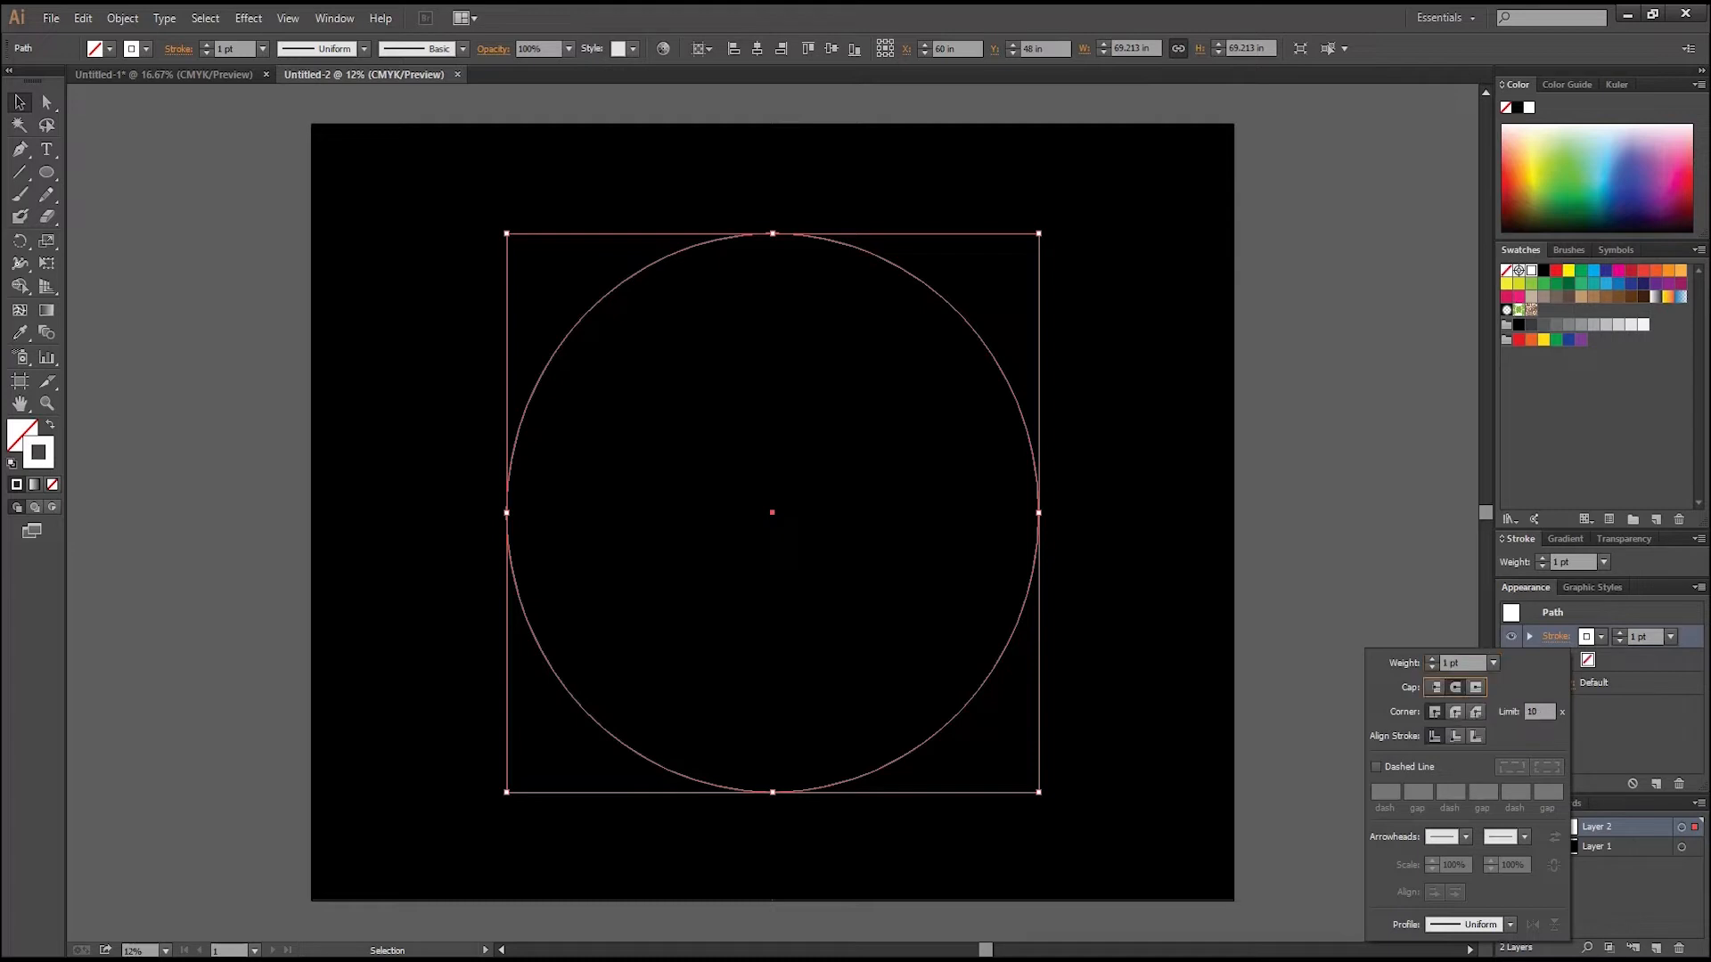
left_click(1377, 767)
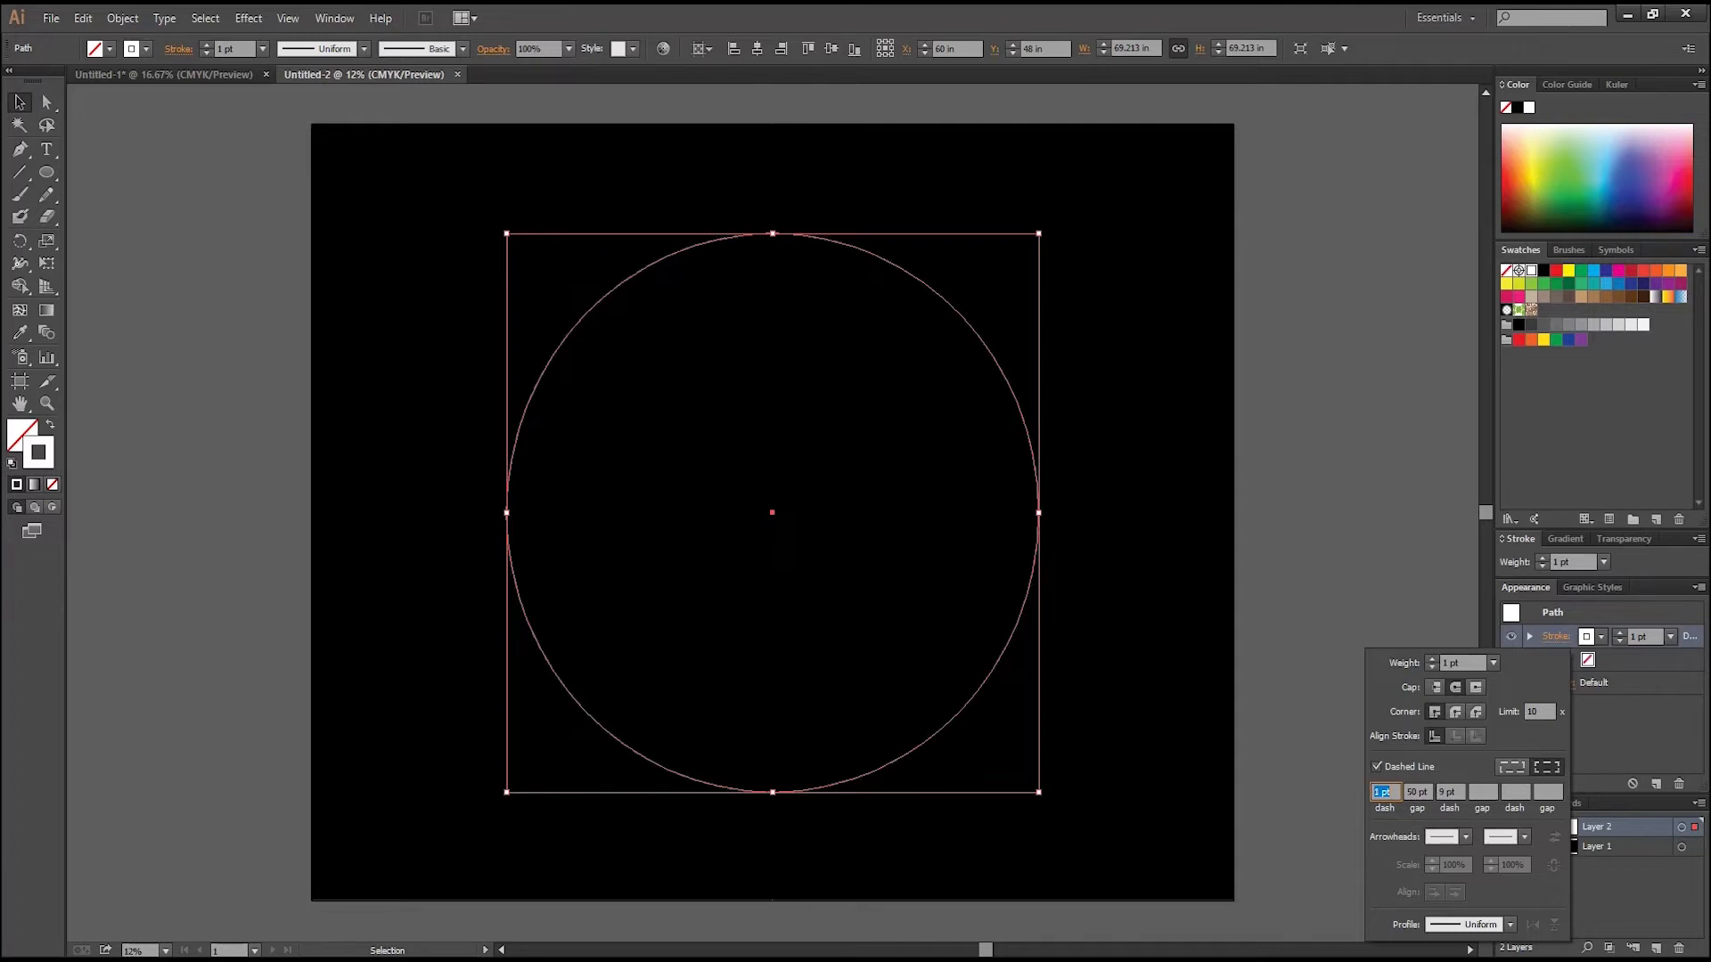
type("10")
key("Return")
key("Return")
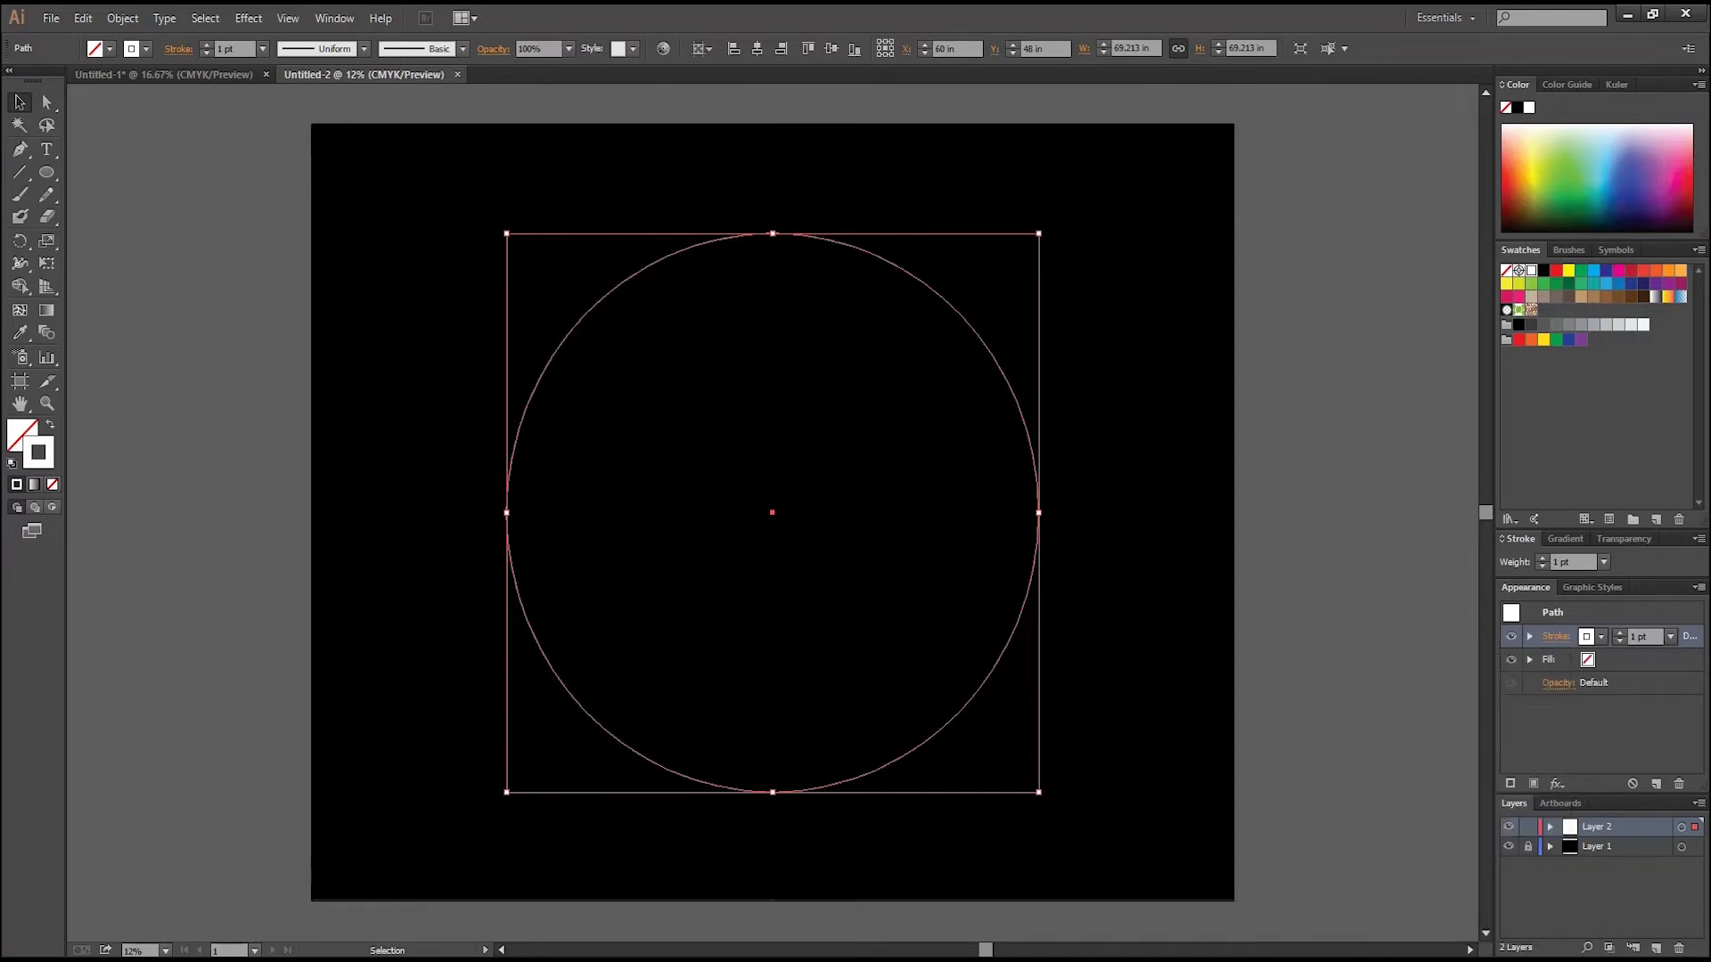
key("ctrl+shift+a")
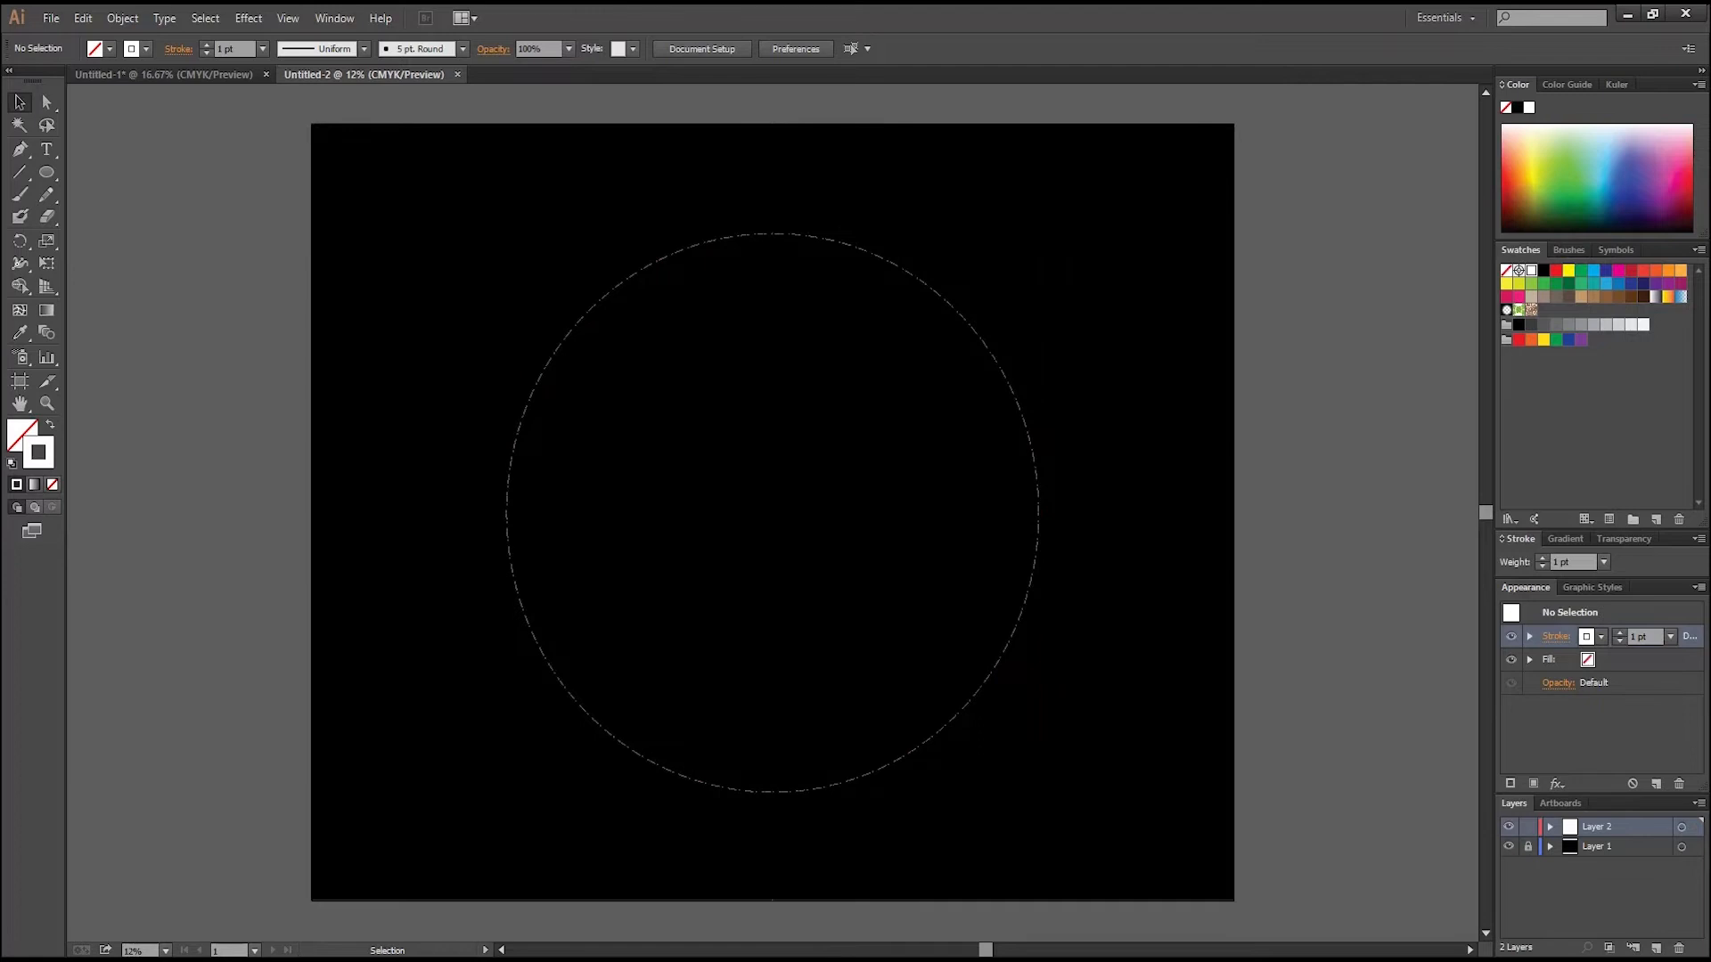
- Increase the first gap of the circle's dashed stroke to 58 pt
left_click(998, 660)
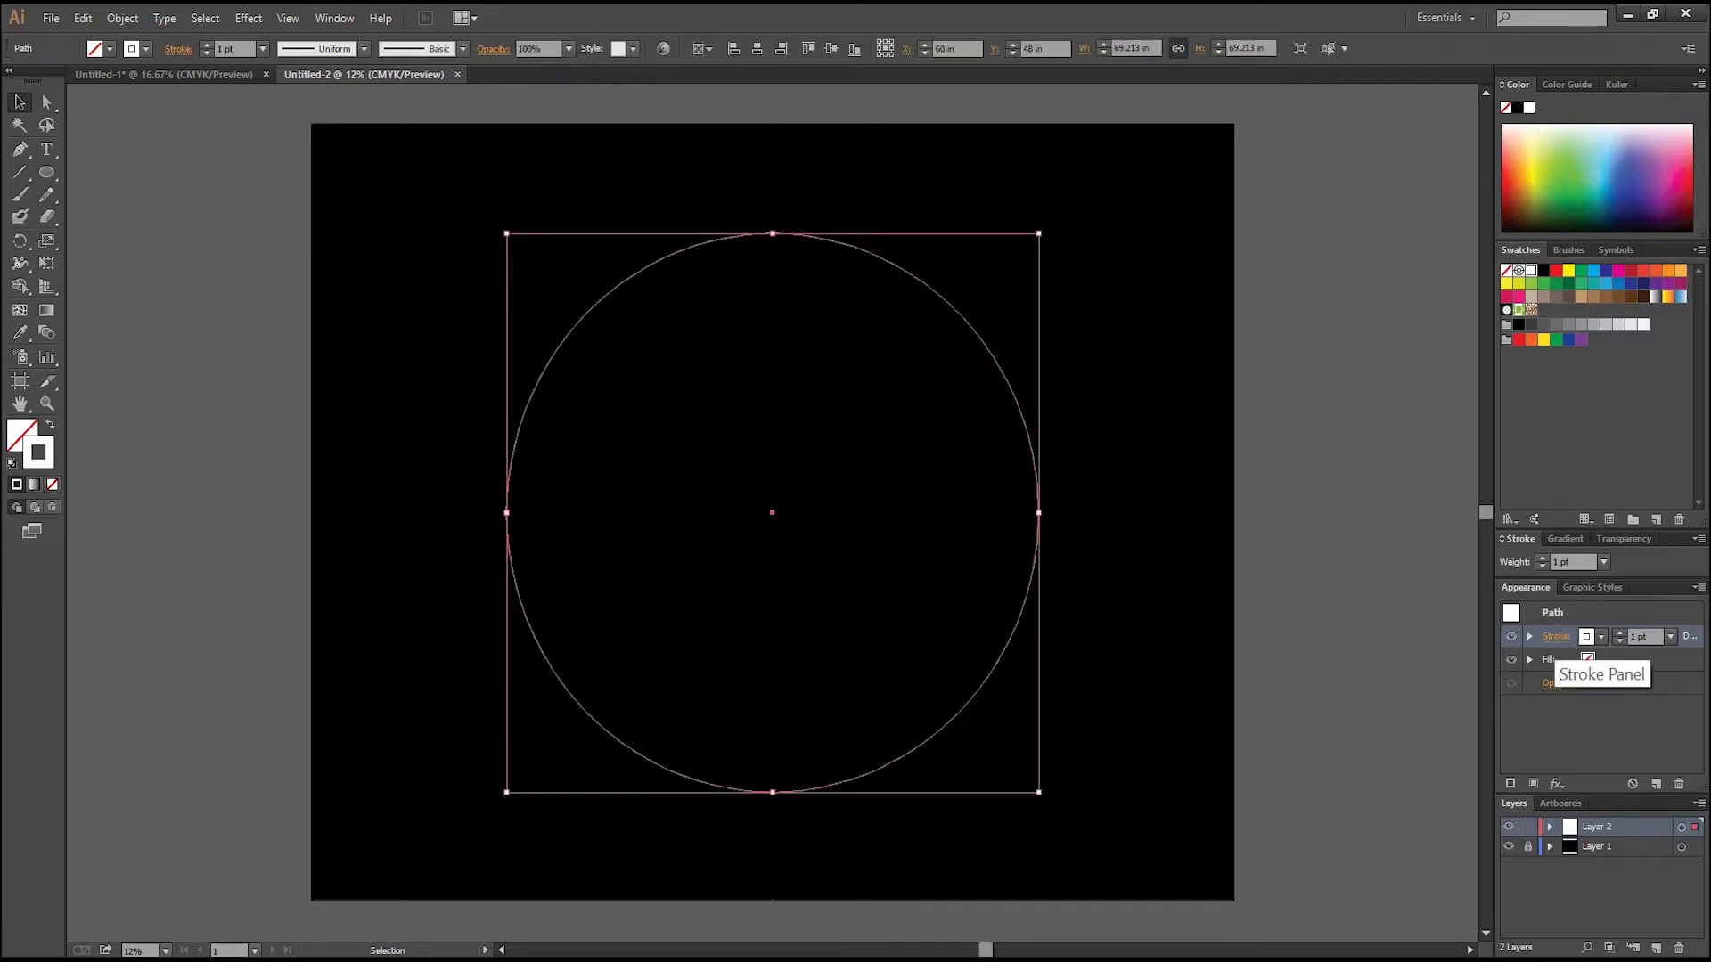
left_click(1555, 636)
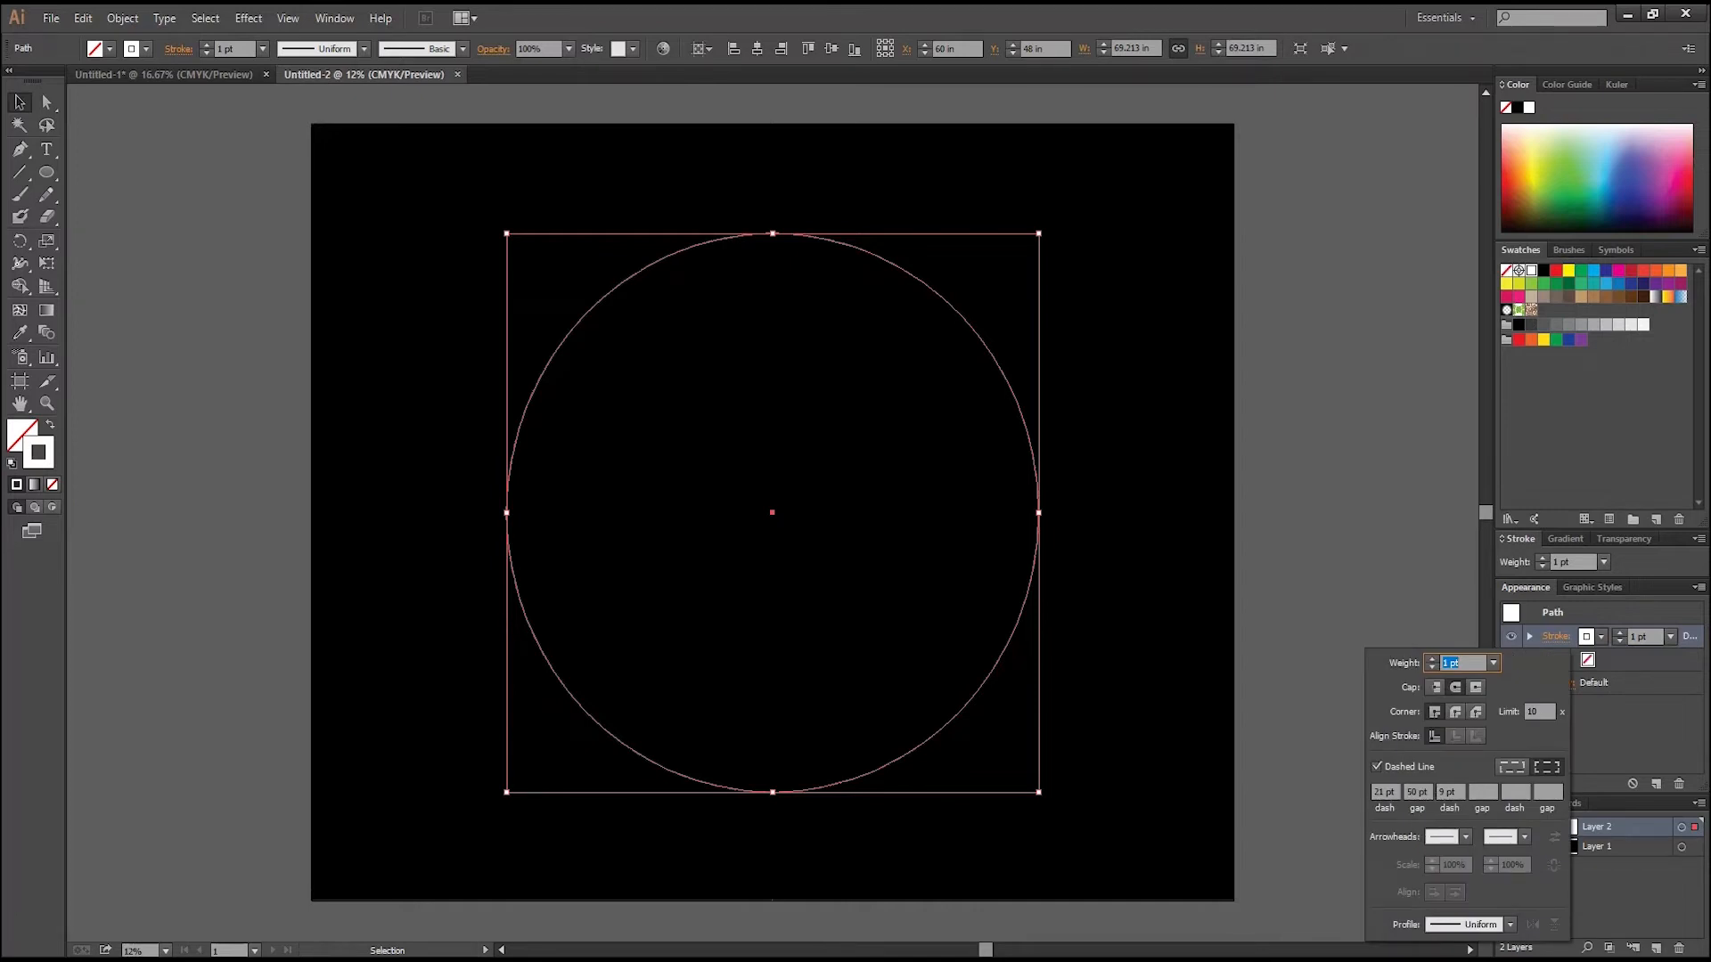
left_click(1418, 791)
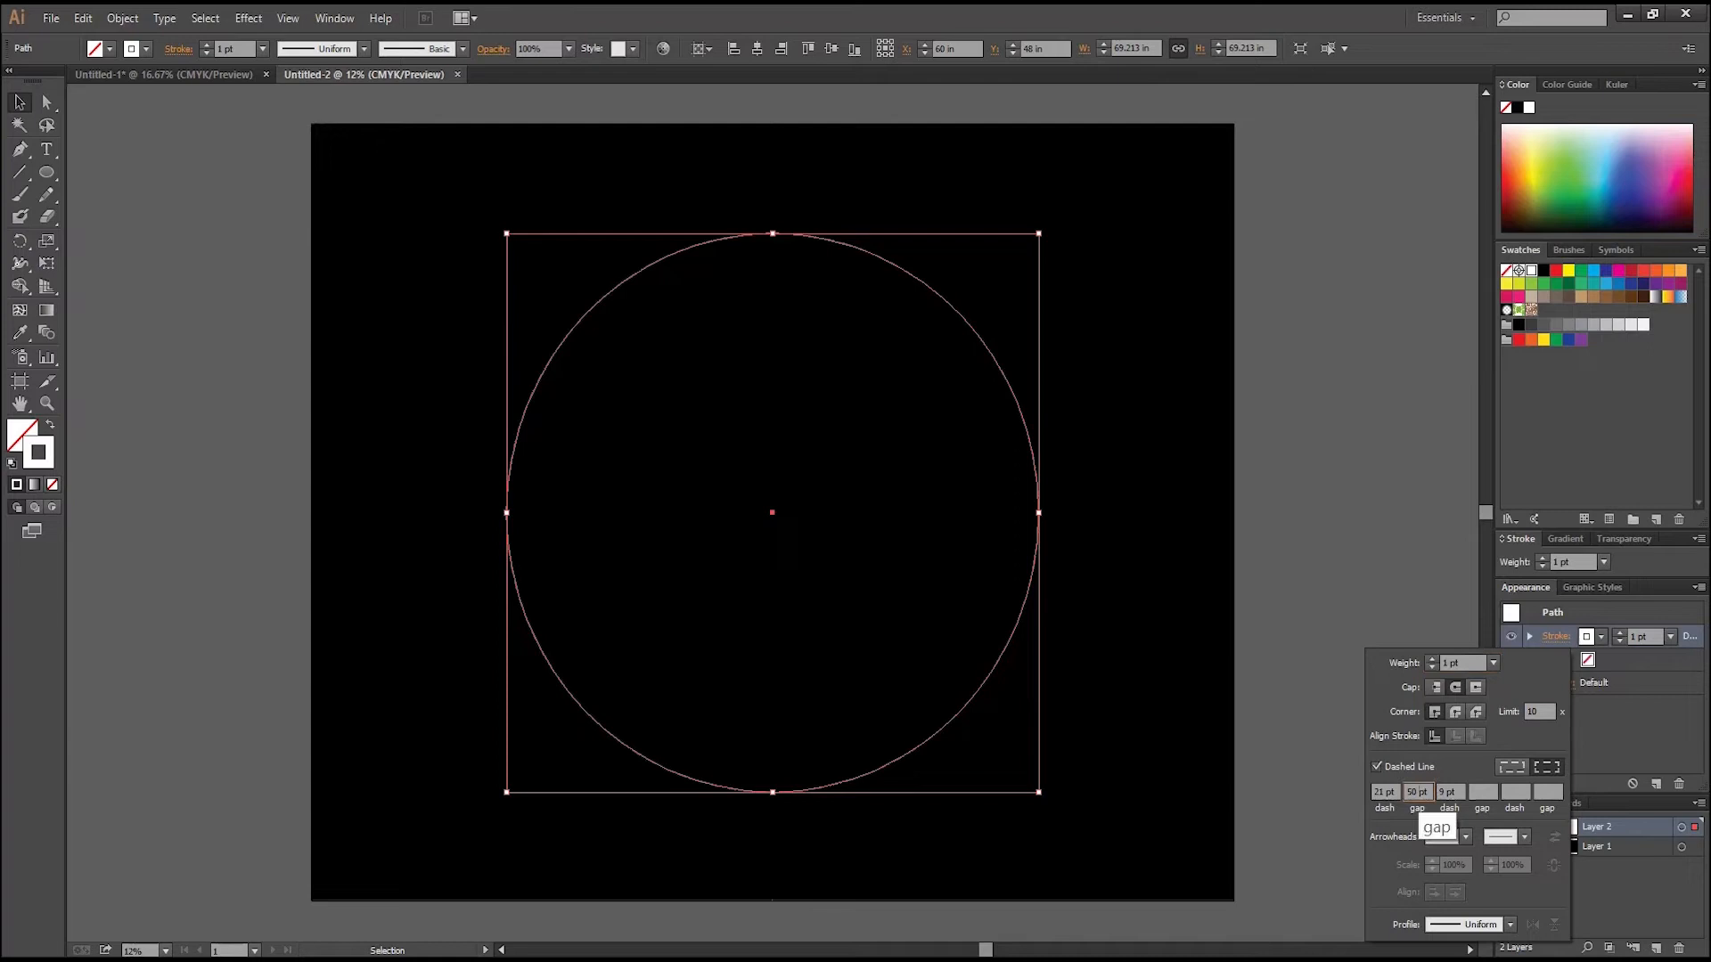
key("Up")
key("Return")
key("ctrl+shift+a")
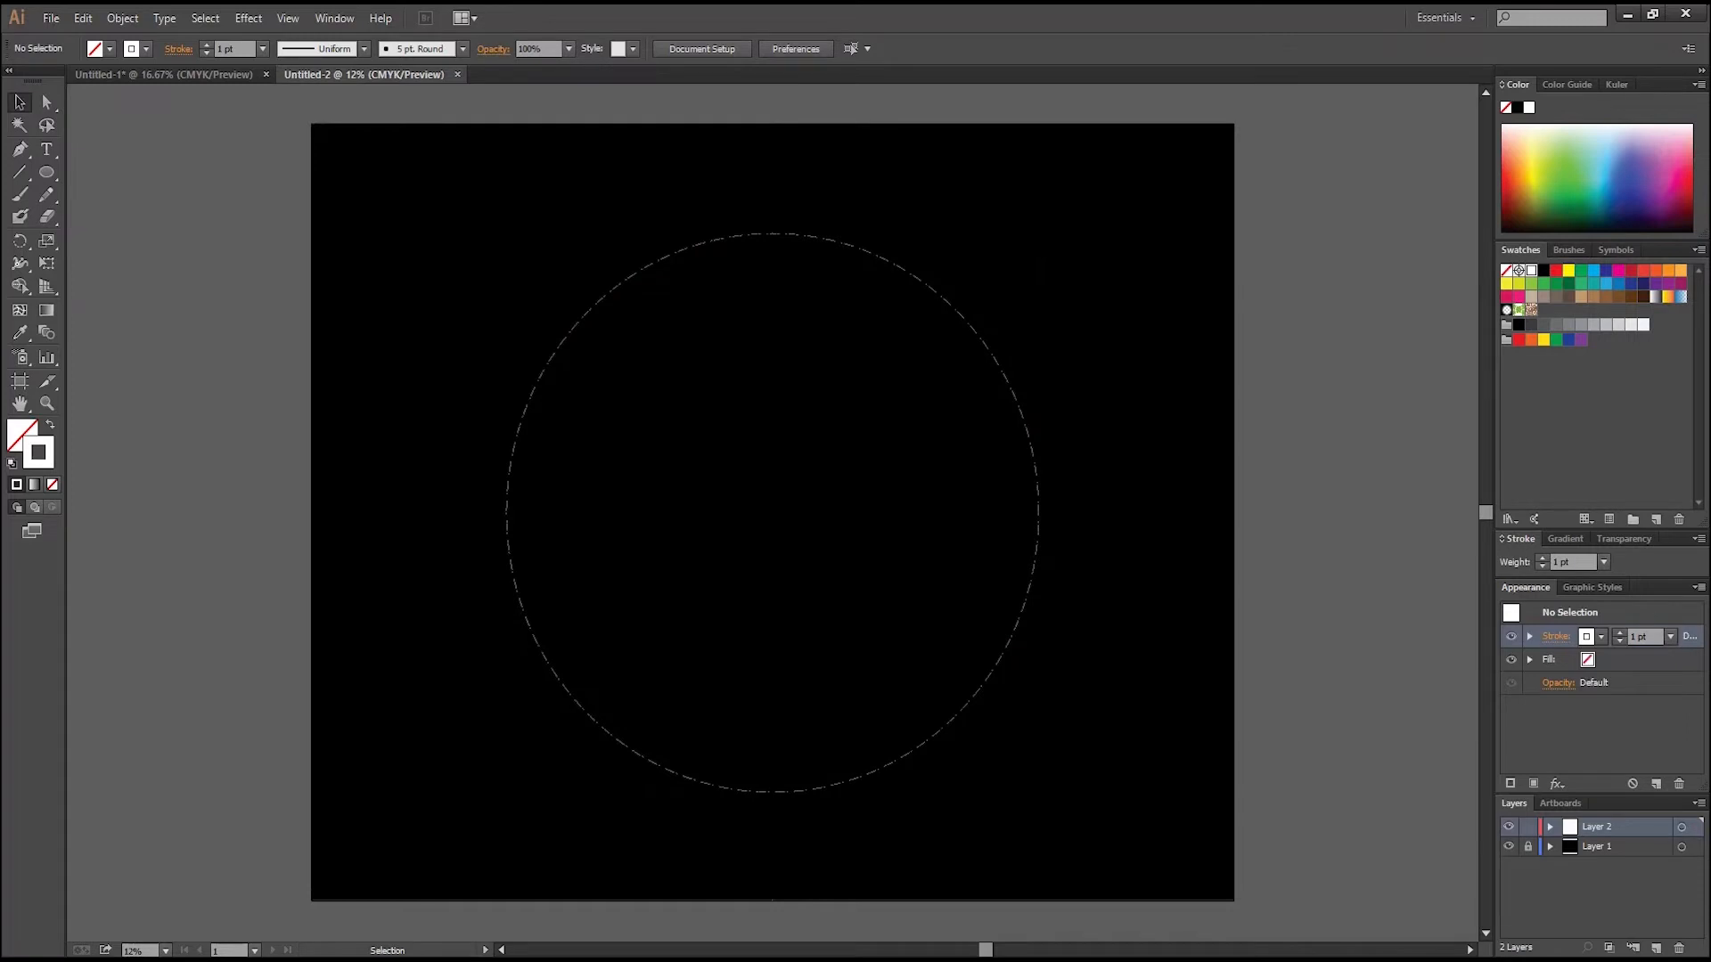
- Set the dashed circle's stroke weight to 10 pt
left_click(1555, 636)
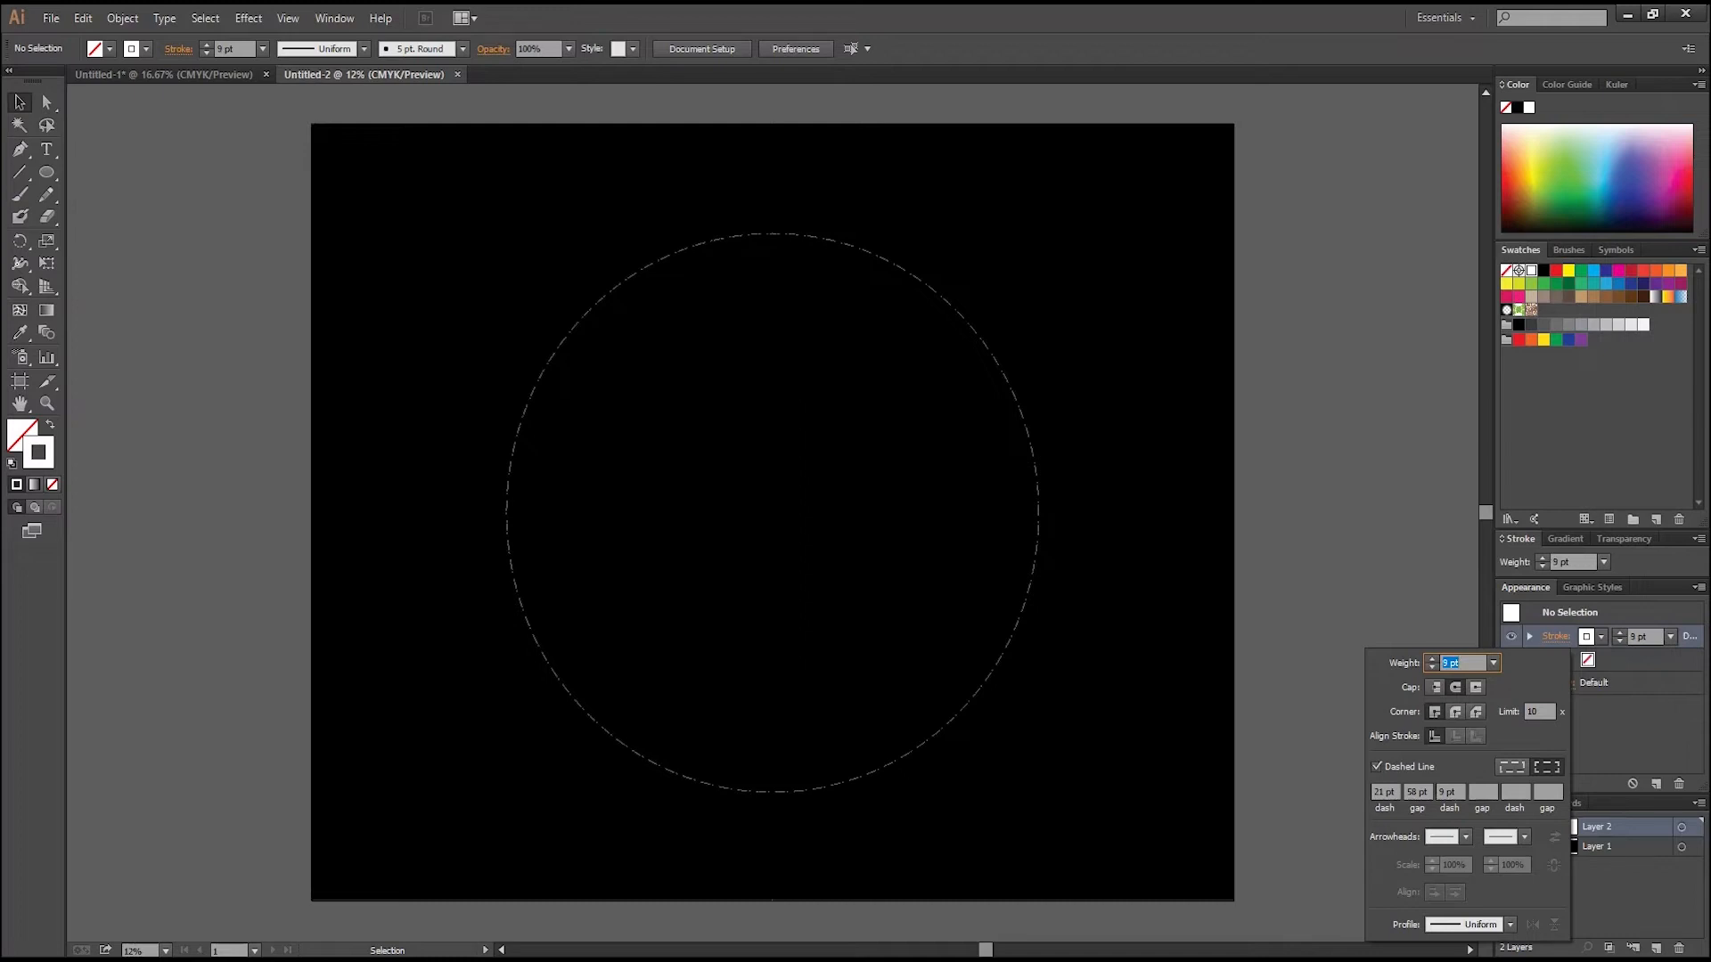
key("Escape")
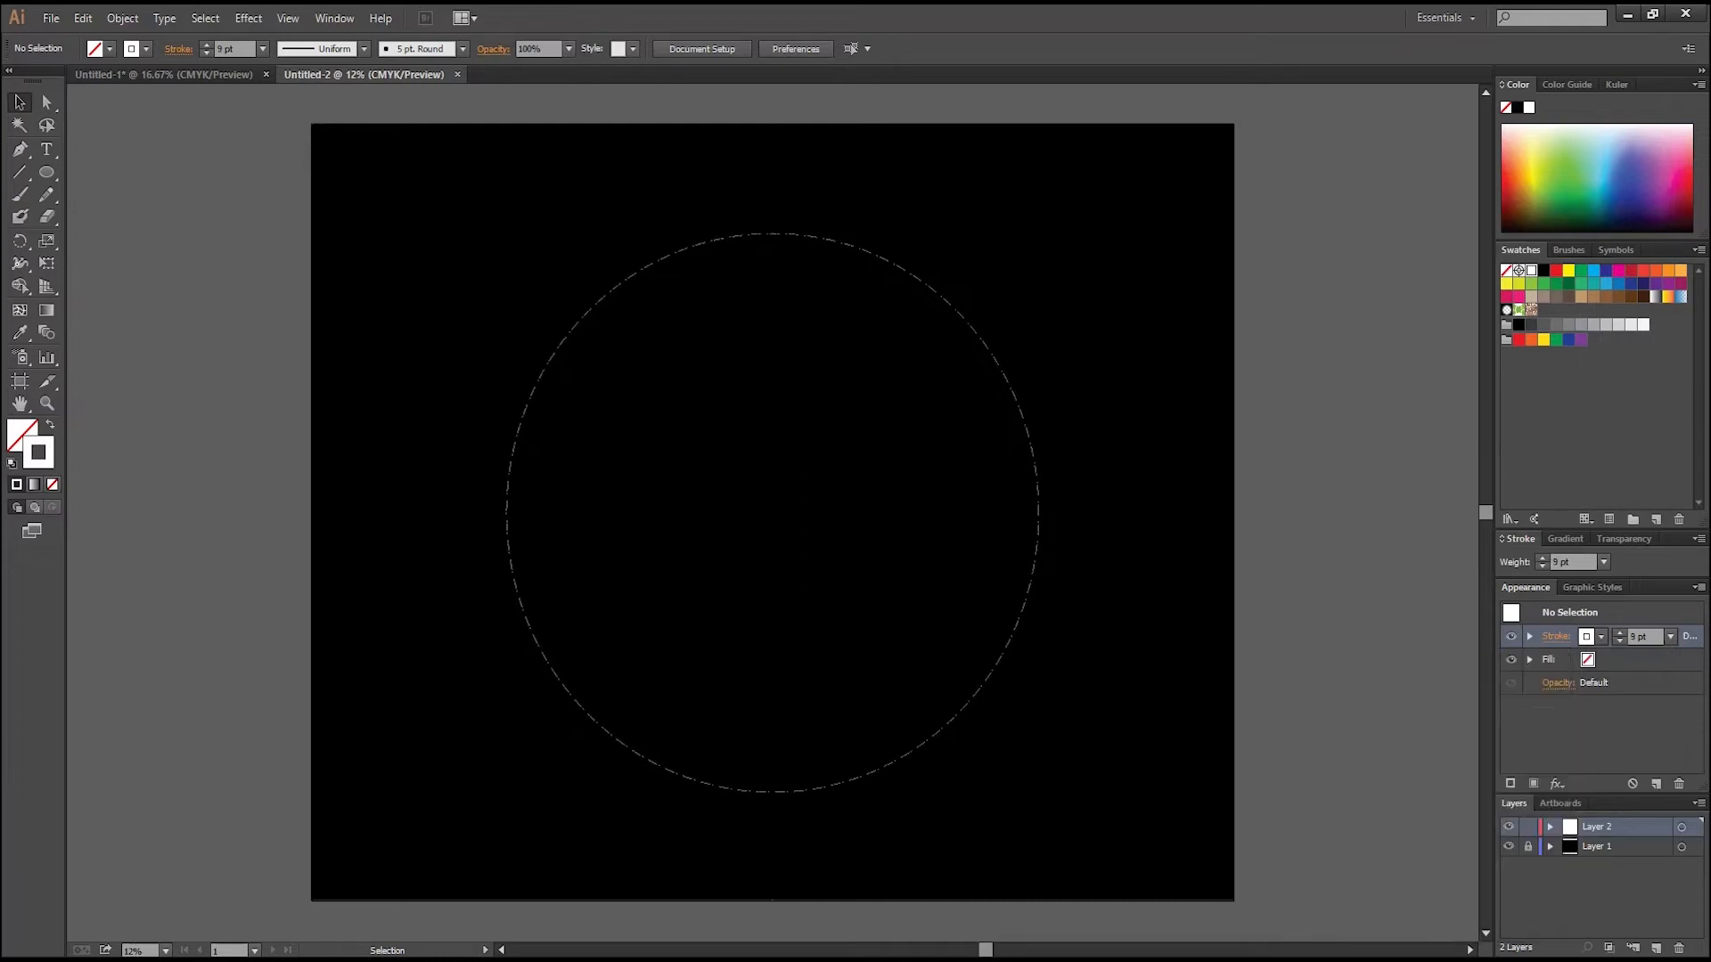
left_click(1019, 401)
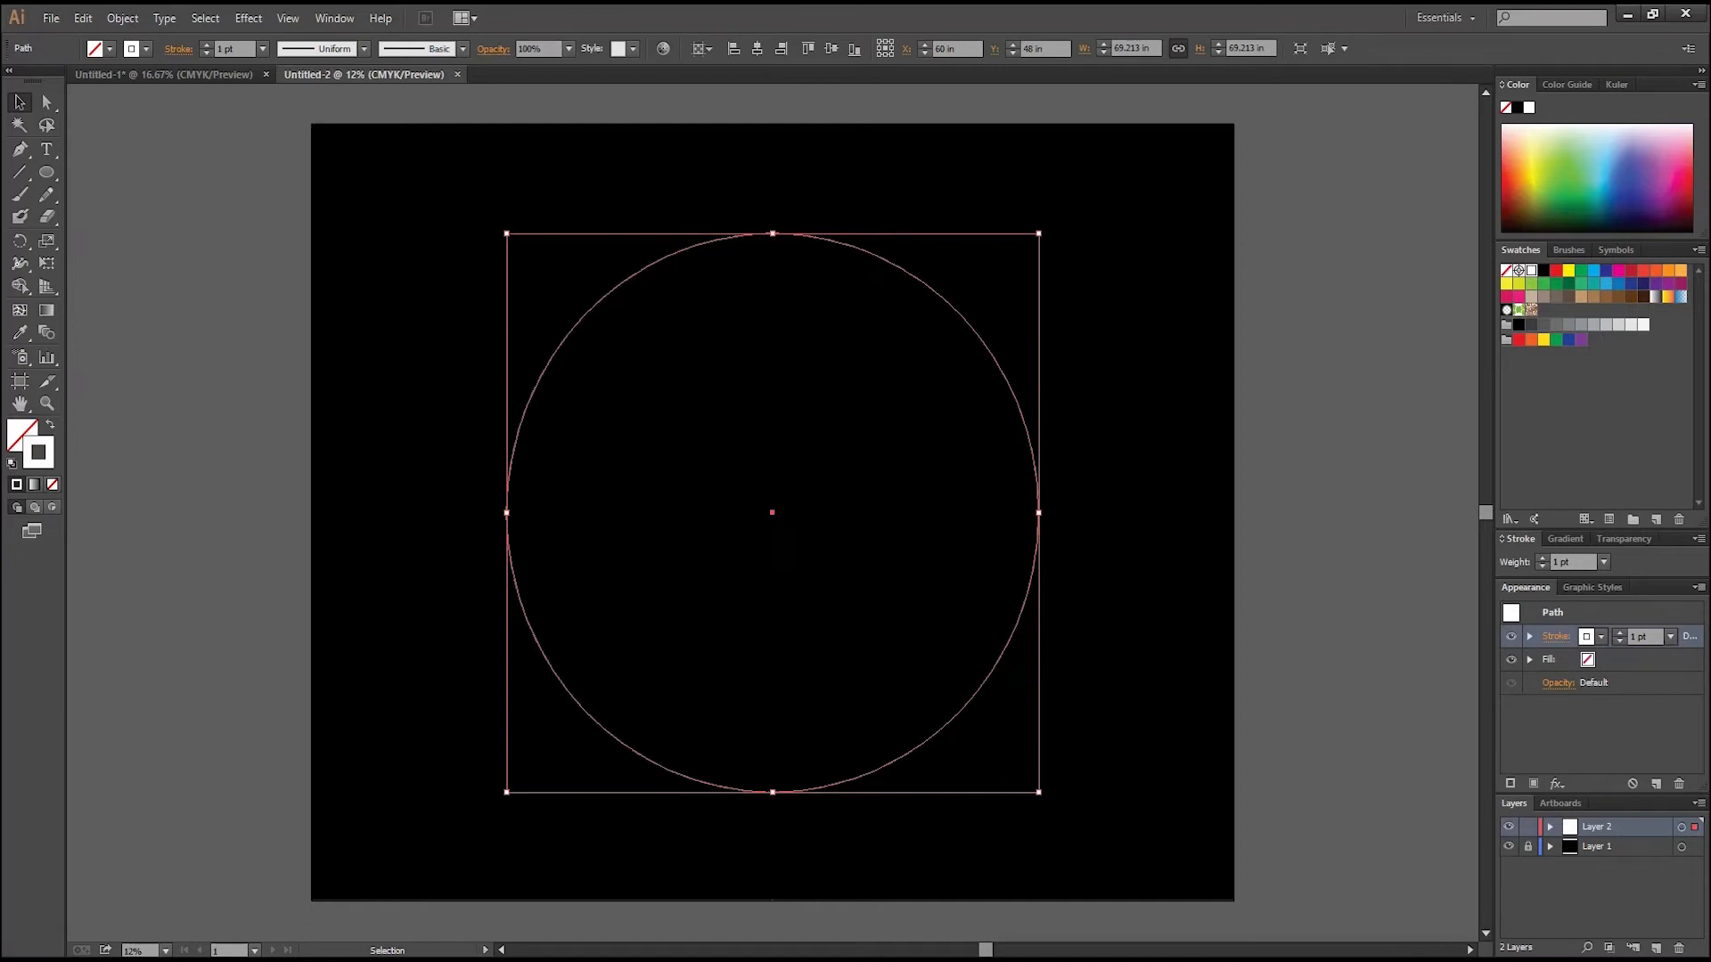
left_click(1556, 636)
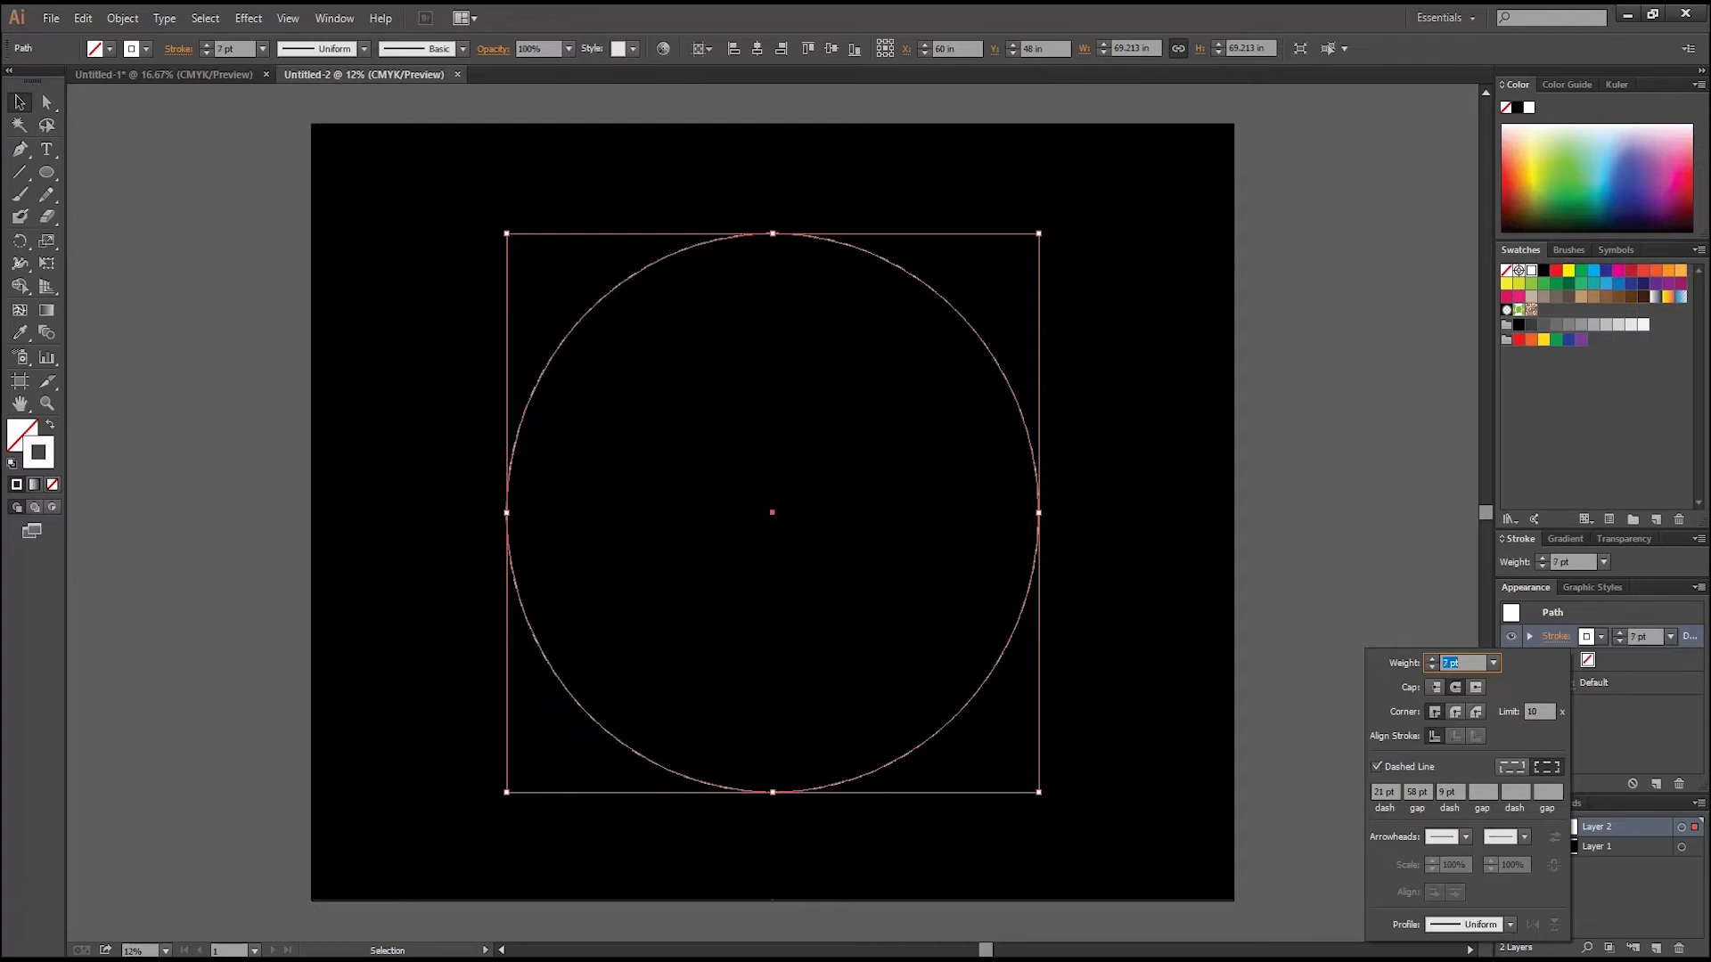
key("Up")
key("Return")
key("ctrl+shift+a")
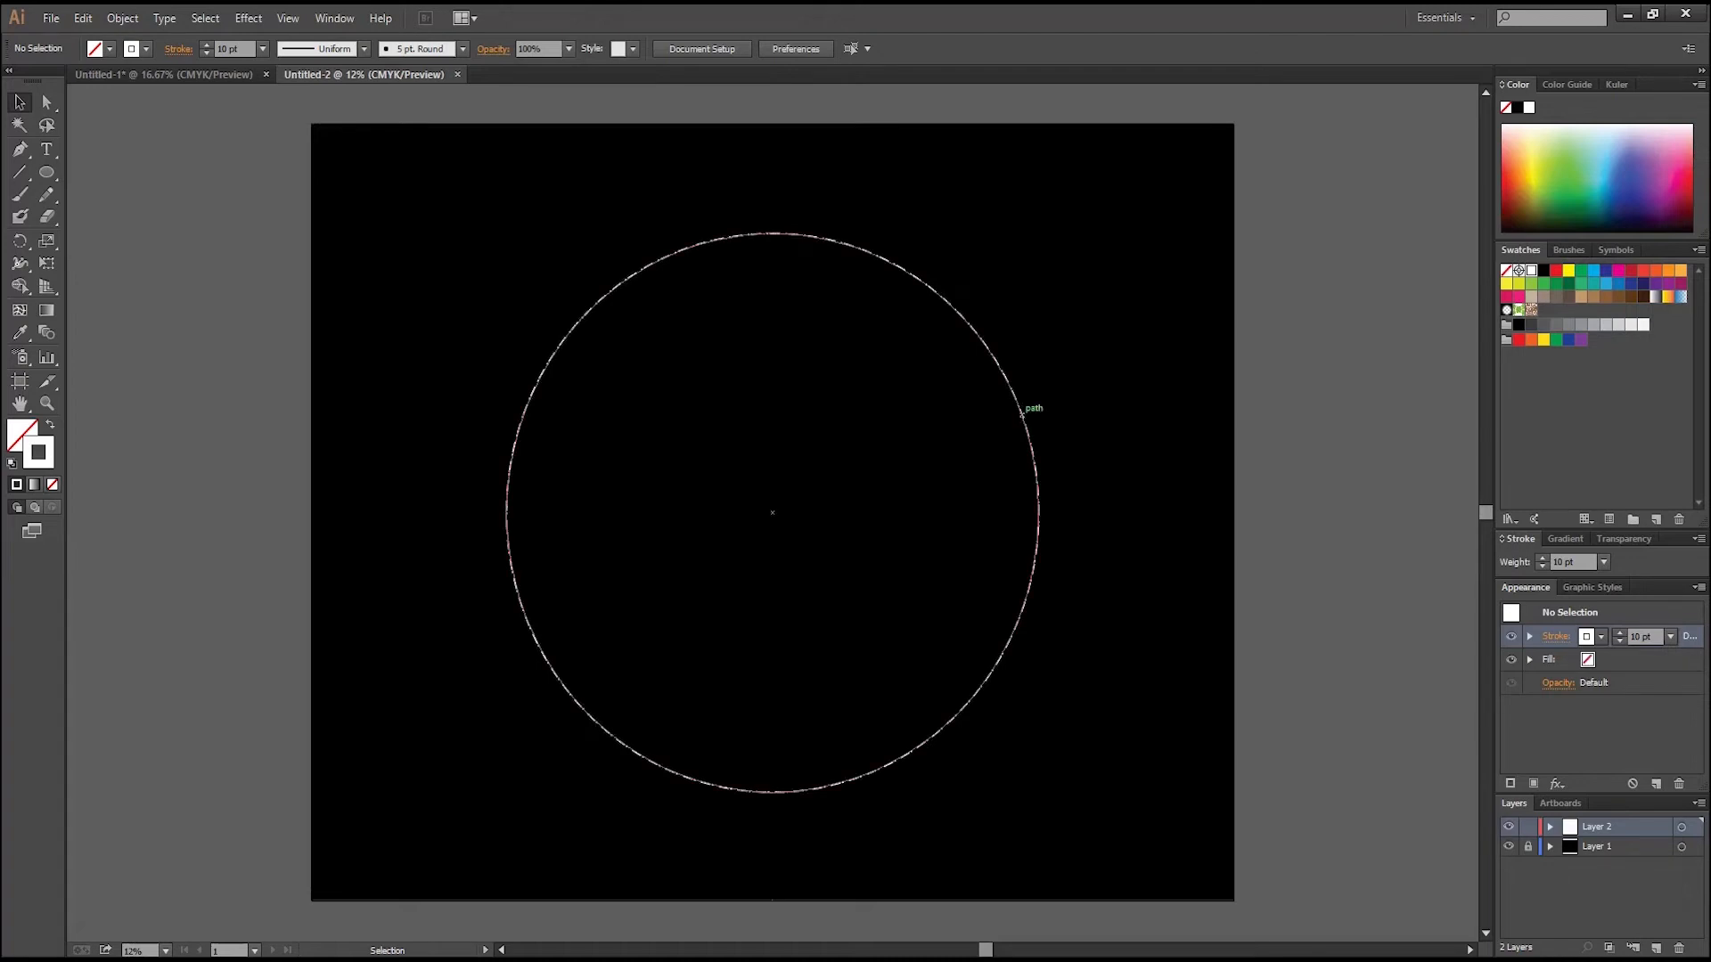
- Start a Transform effect on the circle with the preview on and 10 copies
left_click(1033, 410)
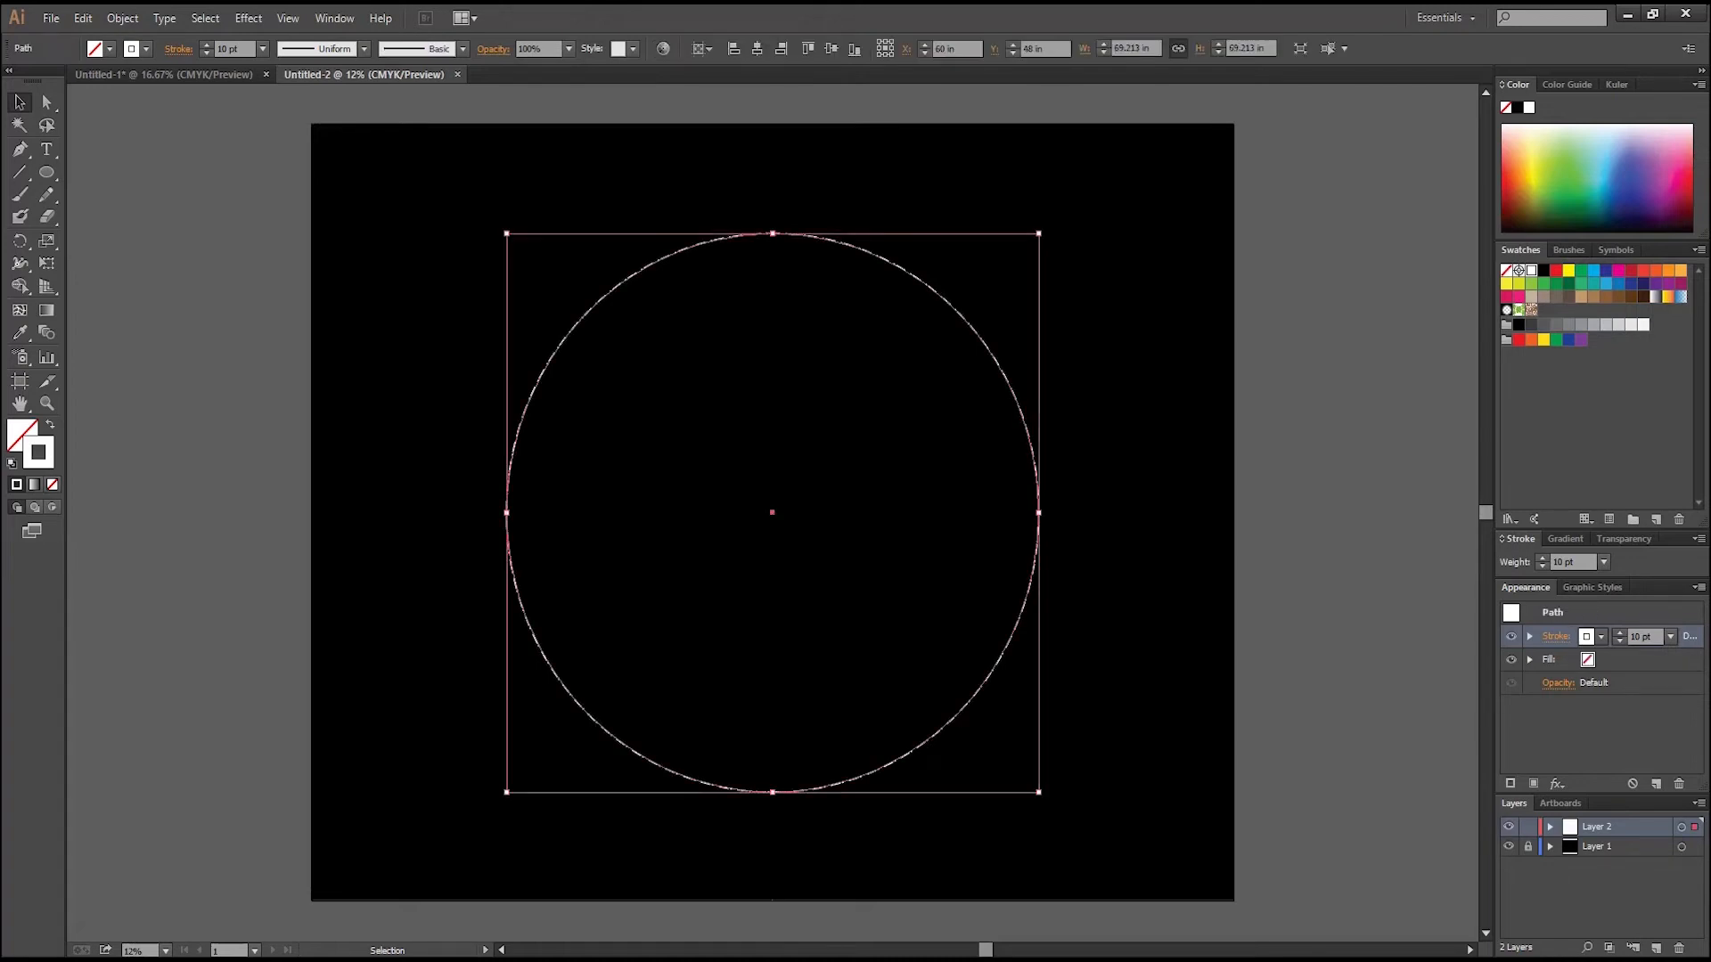
left_click(248, 18)
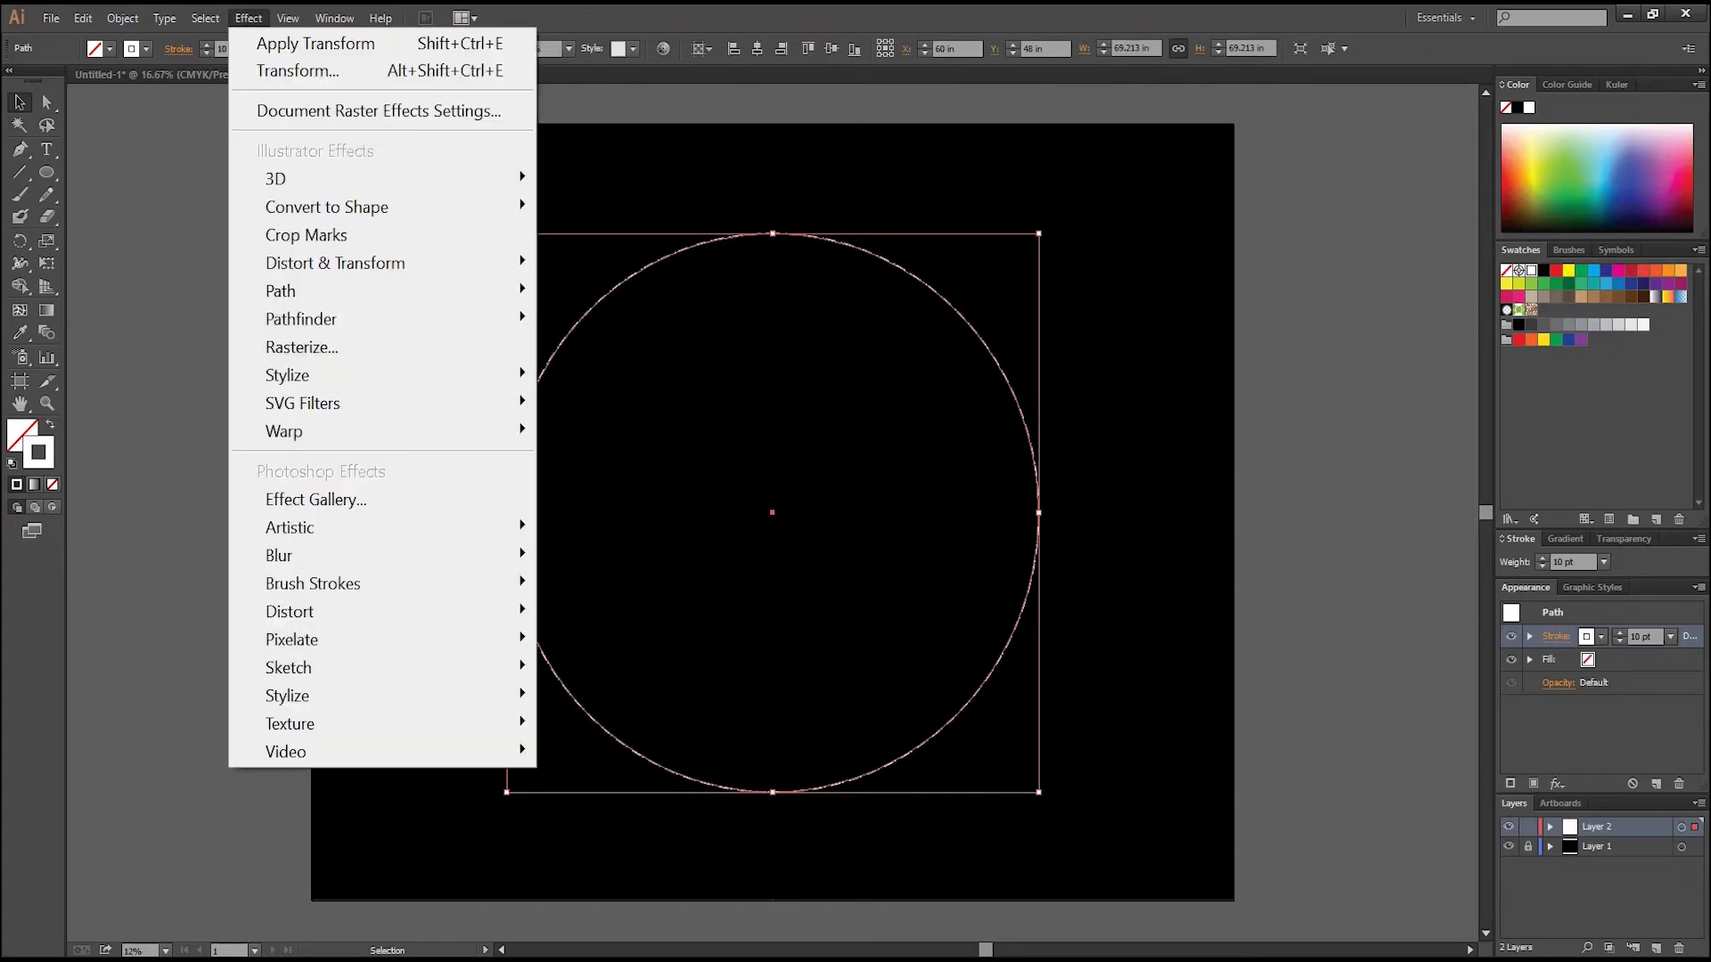
mouse_move(374, 263)
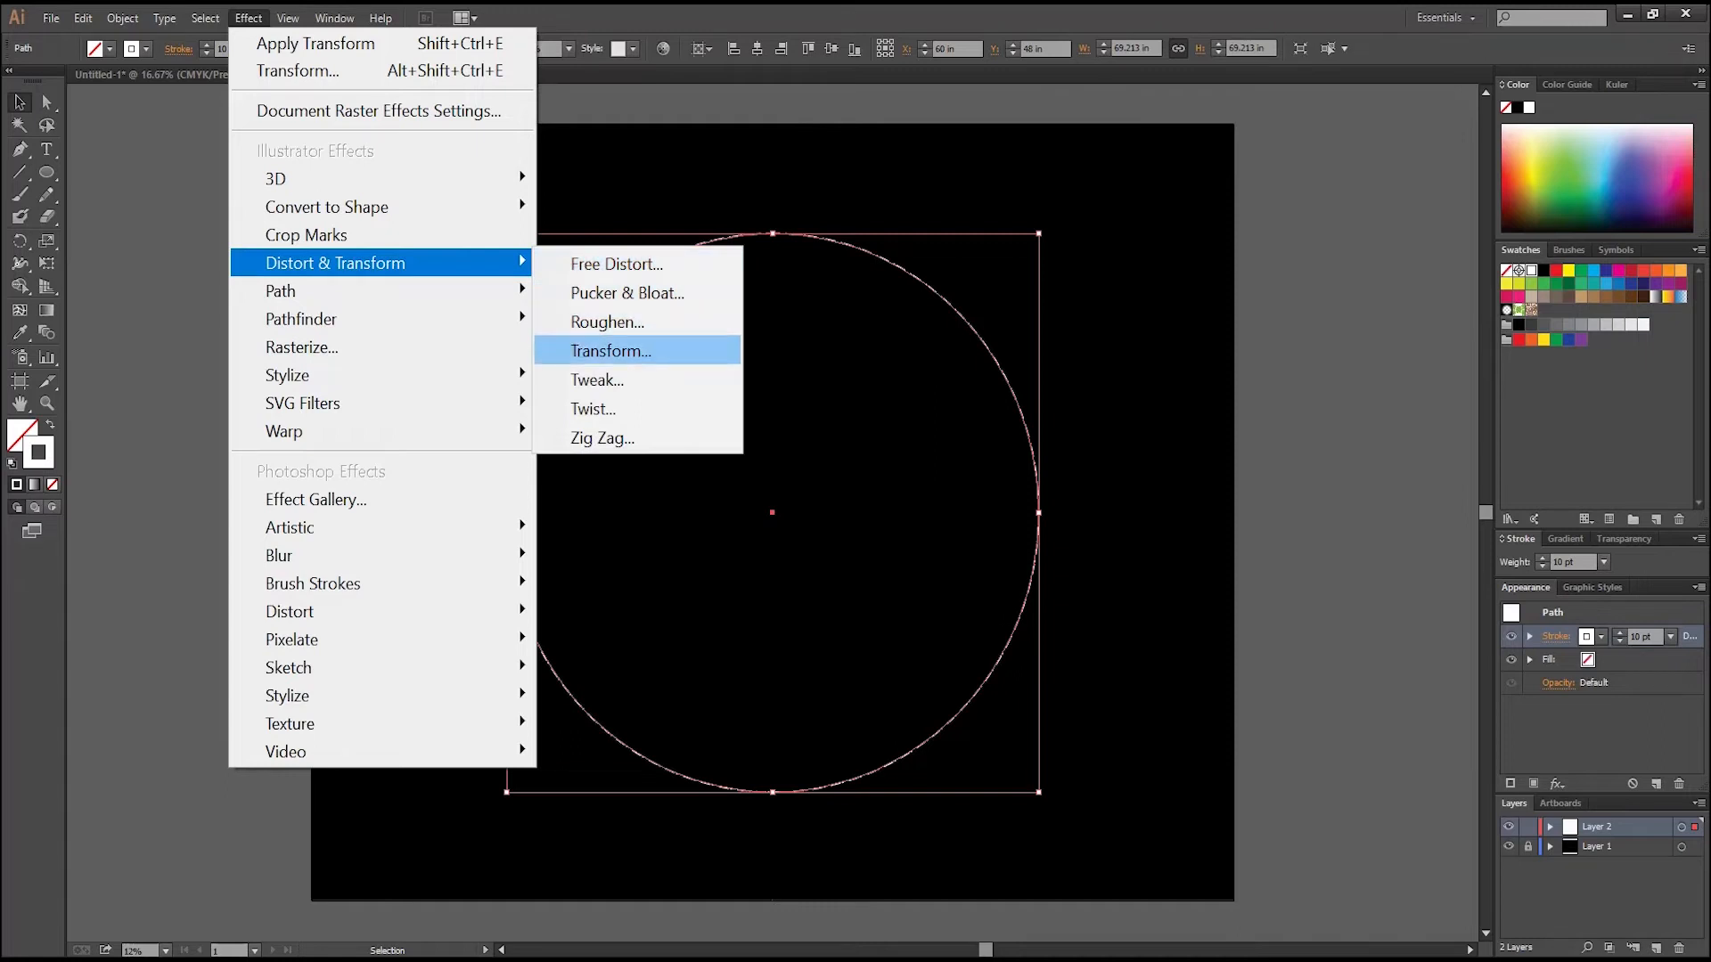
left_click(611, 350)
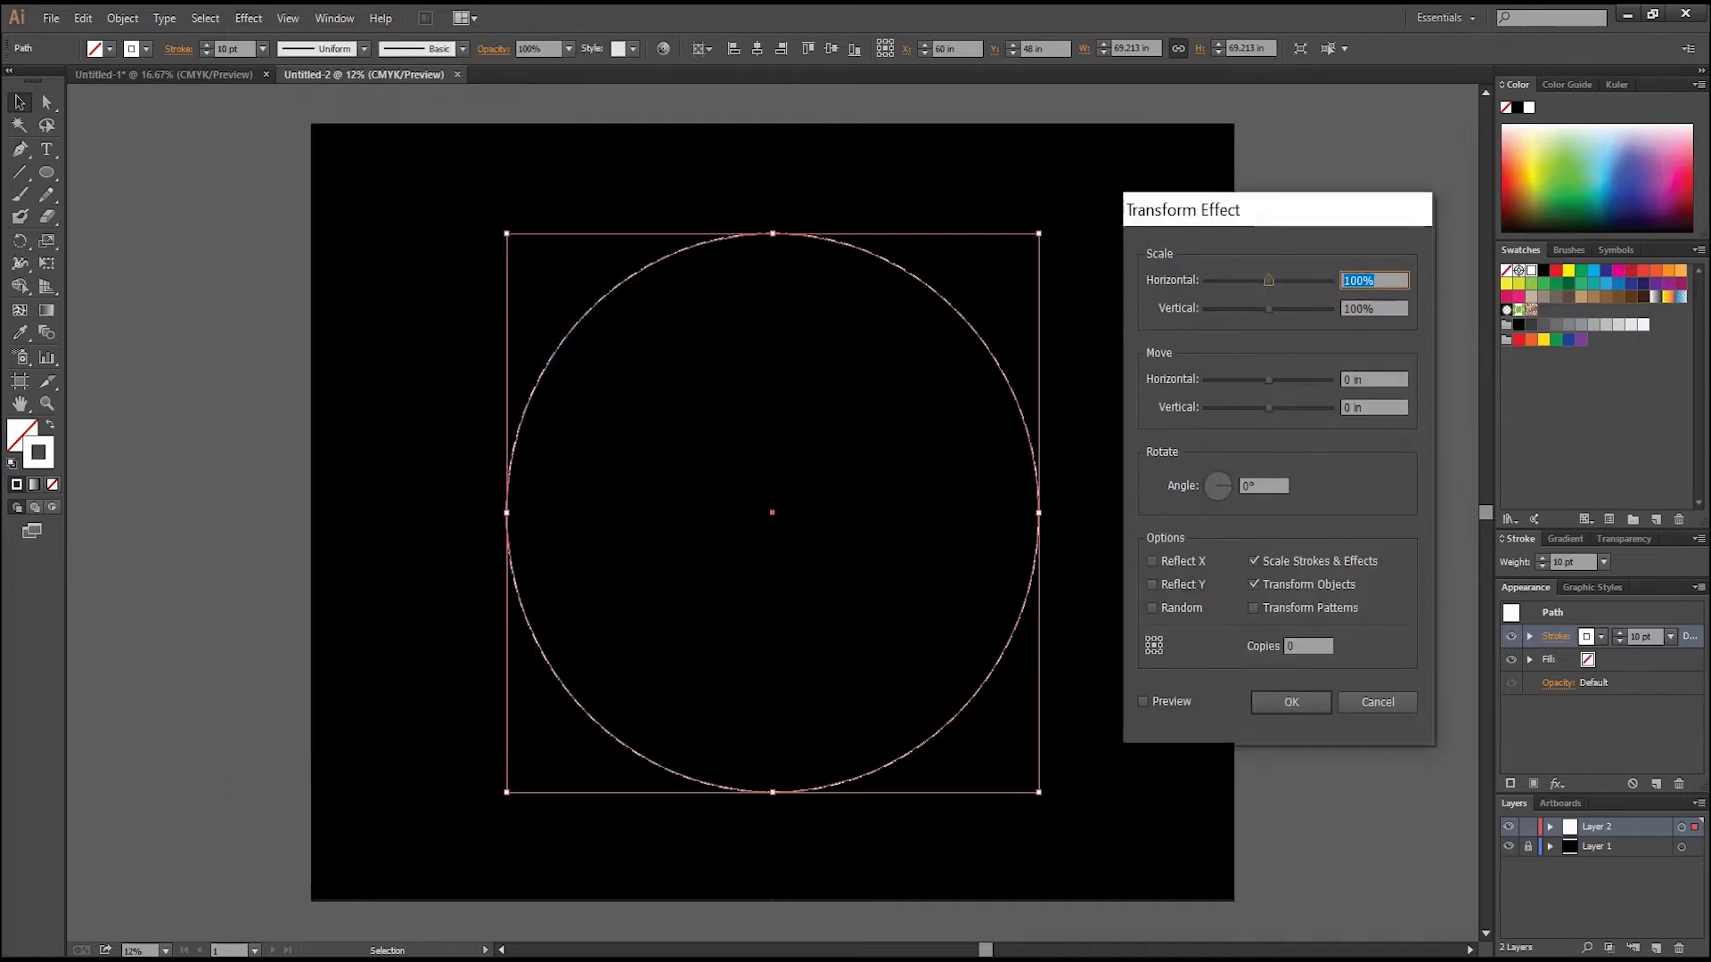
left_click(1143, 702)
left_click(1308, 646)
key("BackSpace")
type("10")
- Try horizontal scales of 102% and 98% for the copies, settling on 95%
left_click(1381, 281)
key("Up")
key("Up")
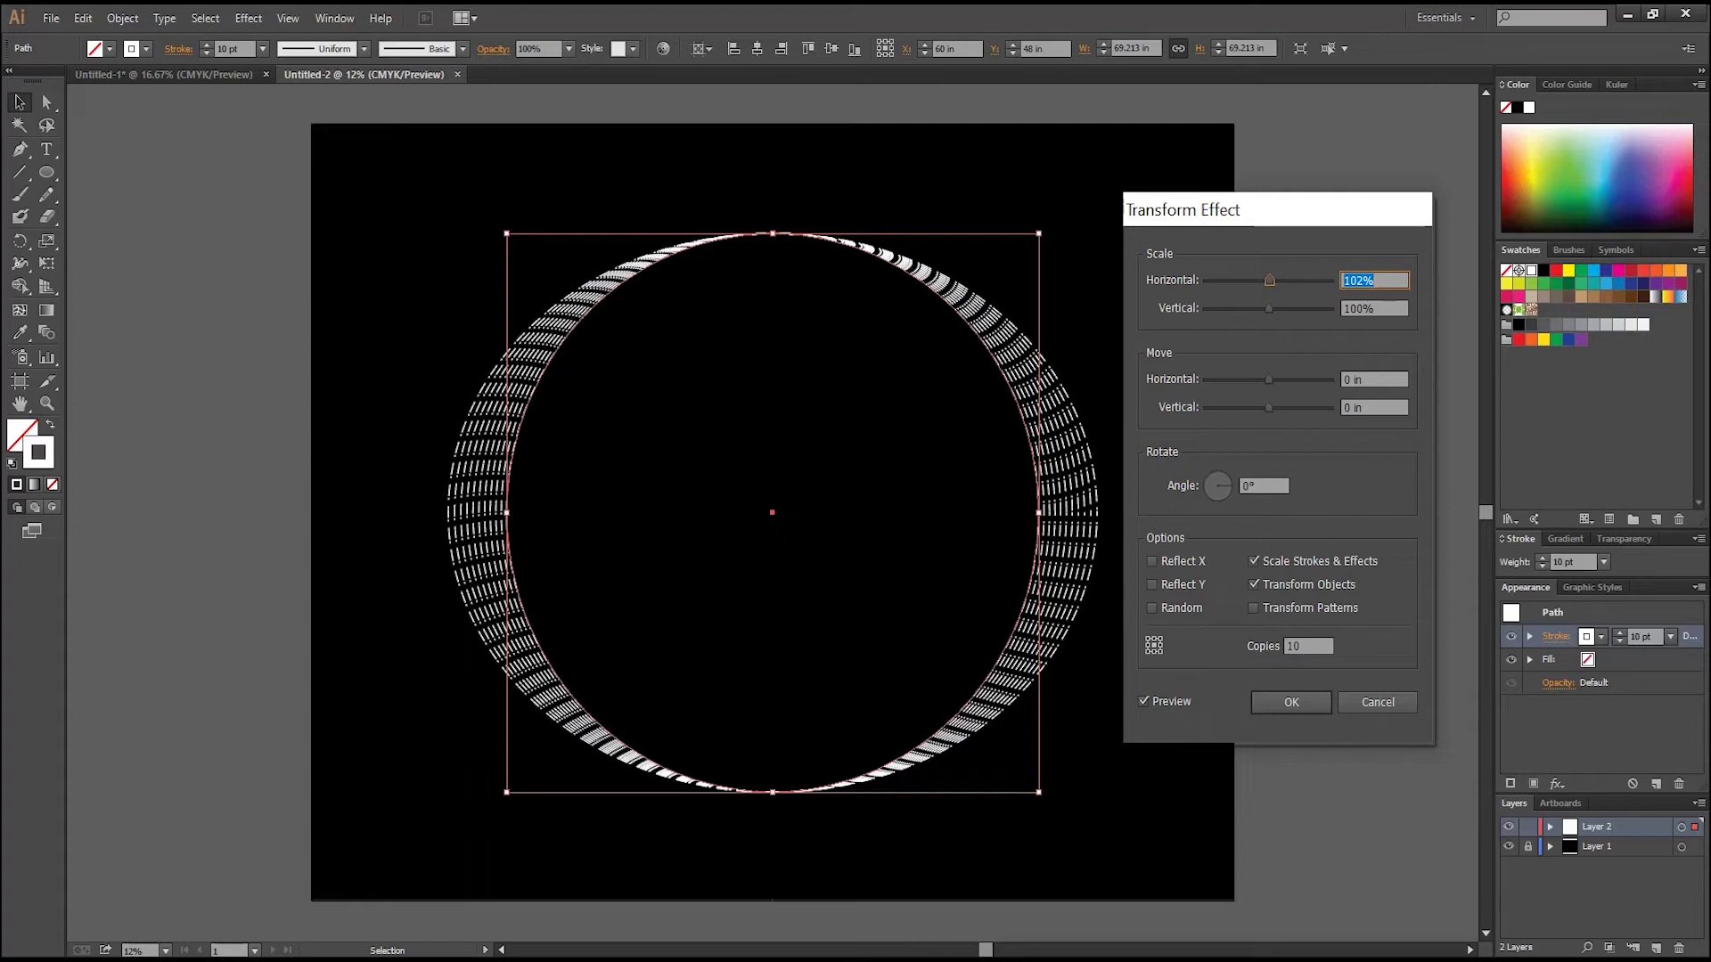
key("Down")
key("Down")
key("Down")
key("Down")
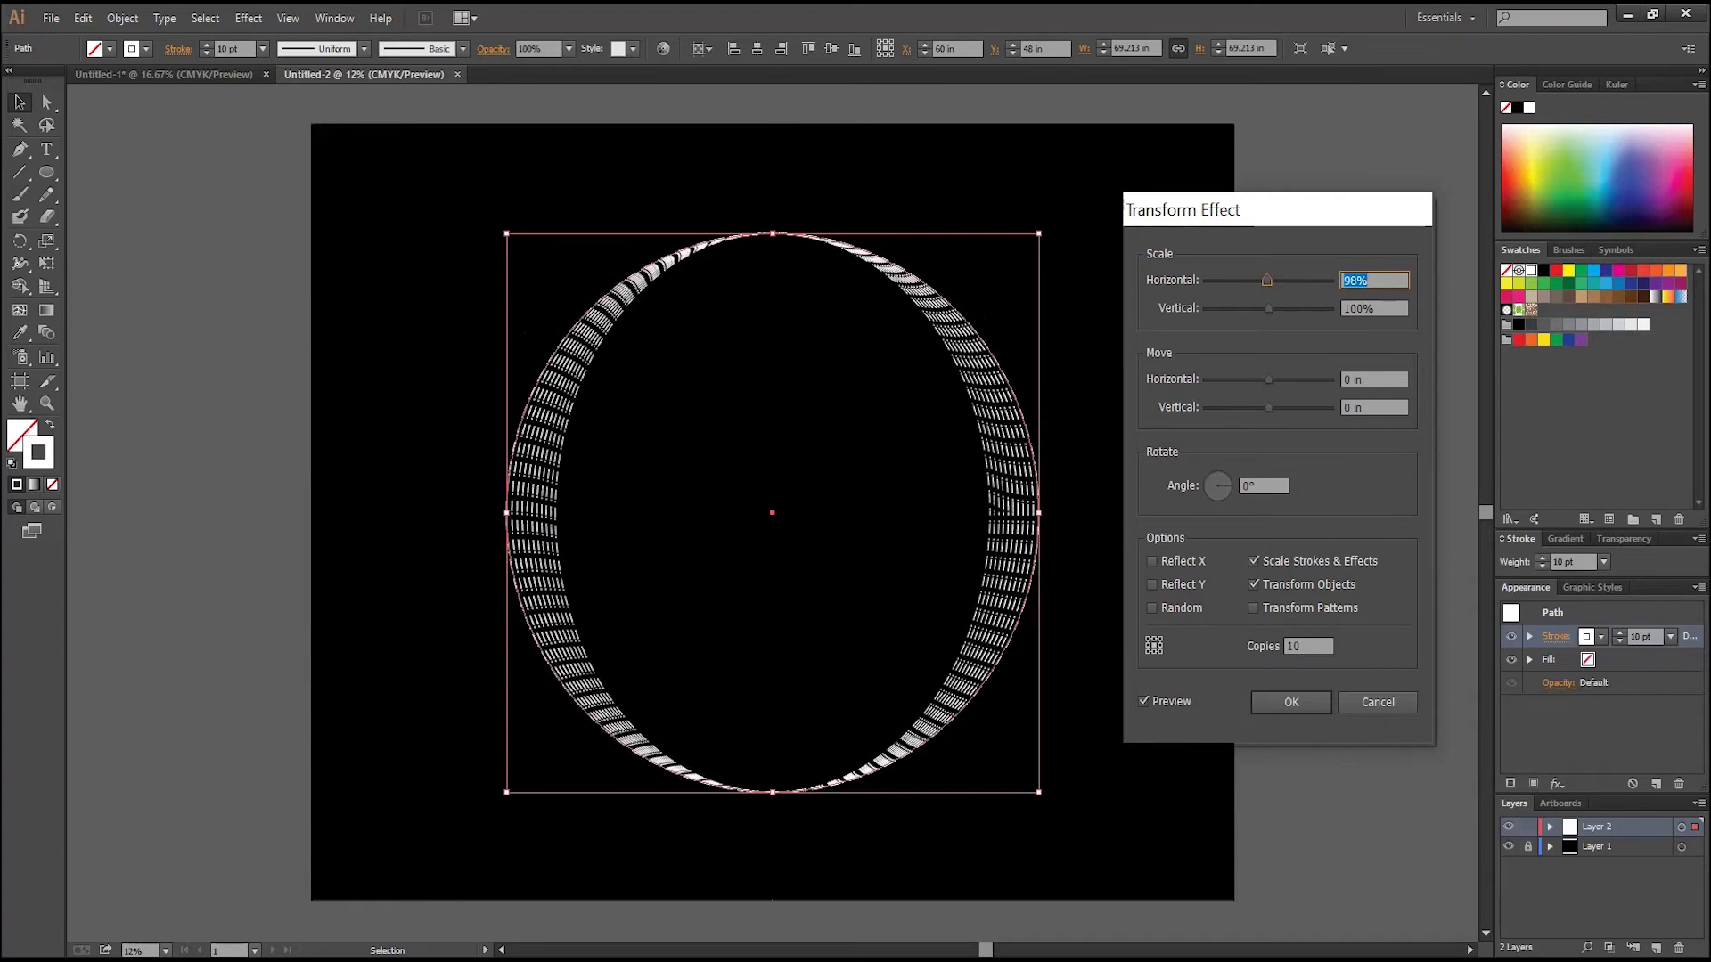
key("Down")
key("Down")
key("Down")
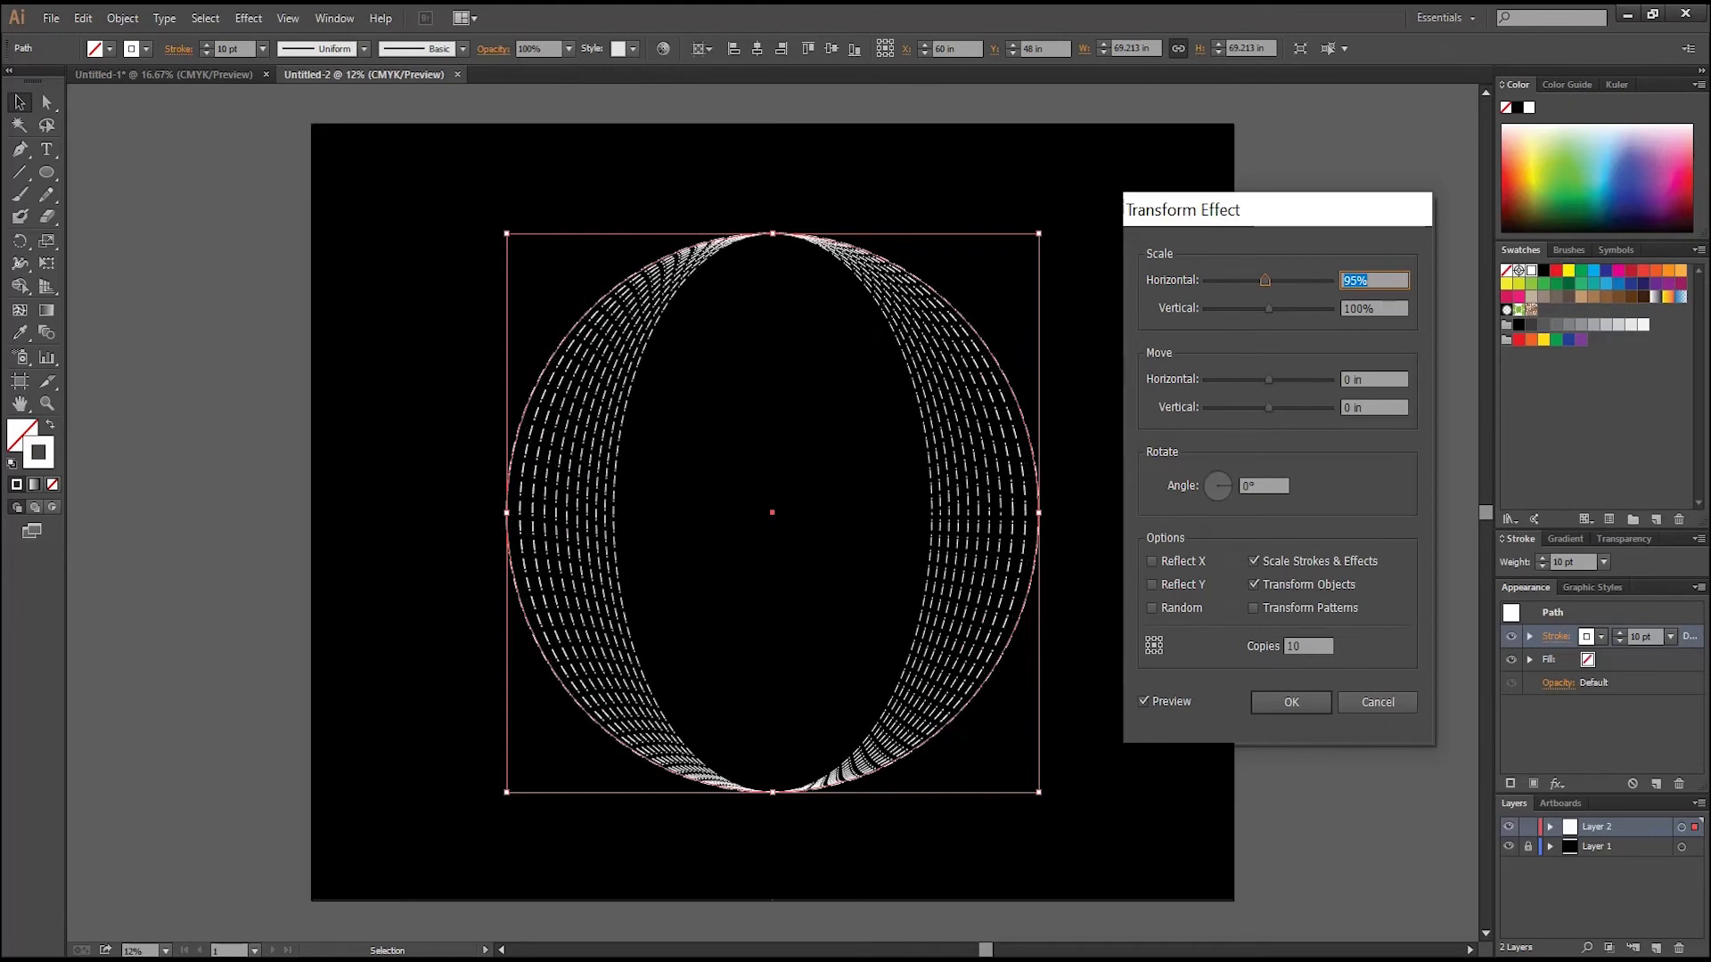
- Set the vertical scale of the copies to 95%
left_click(1376, 308)
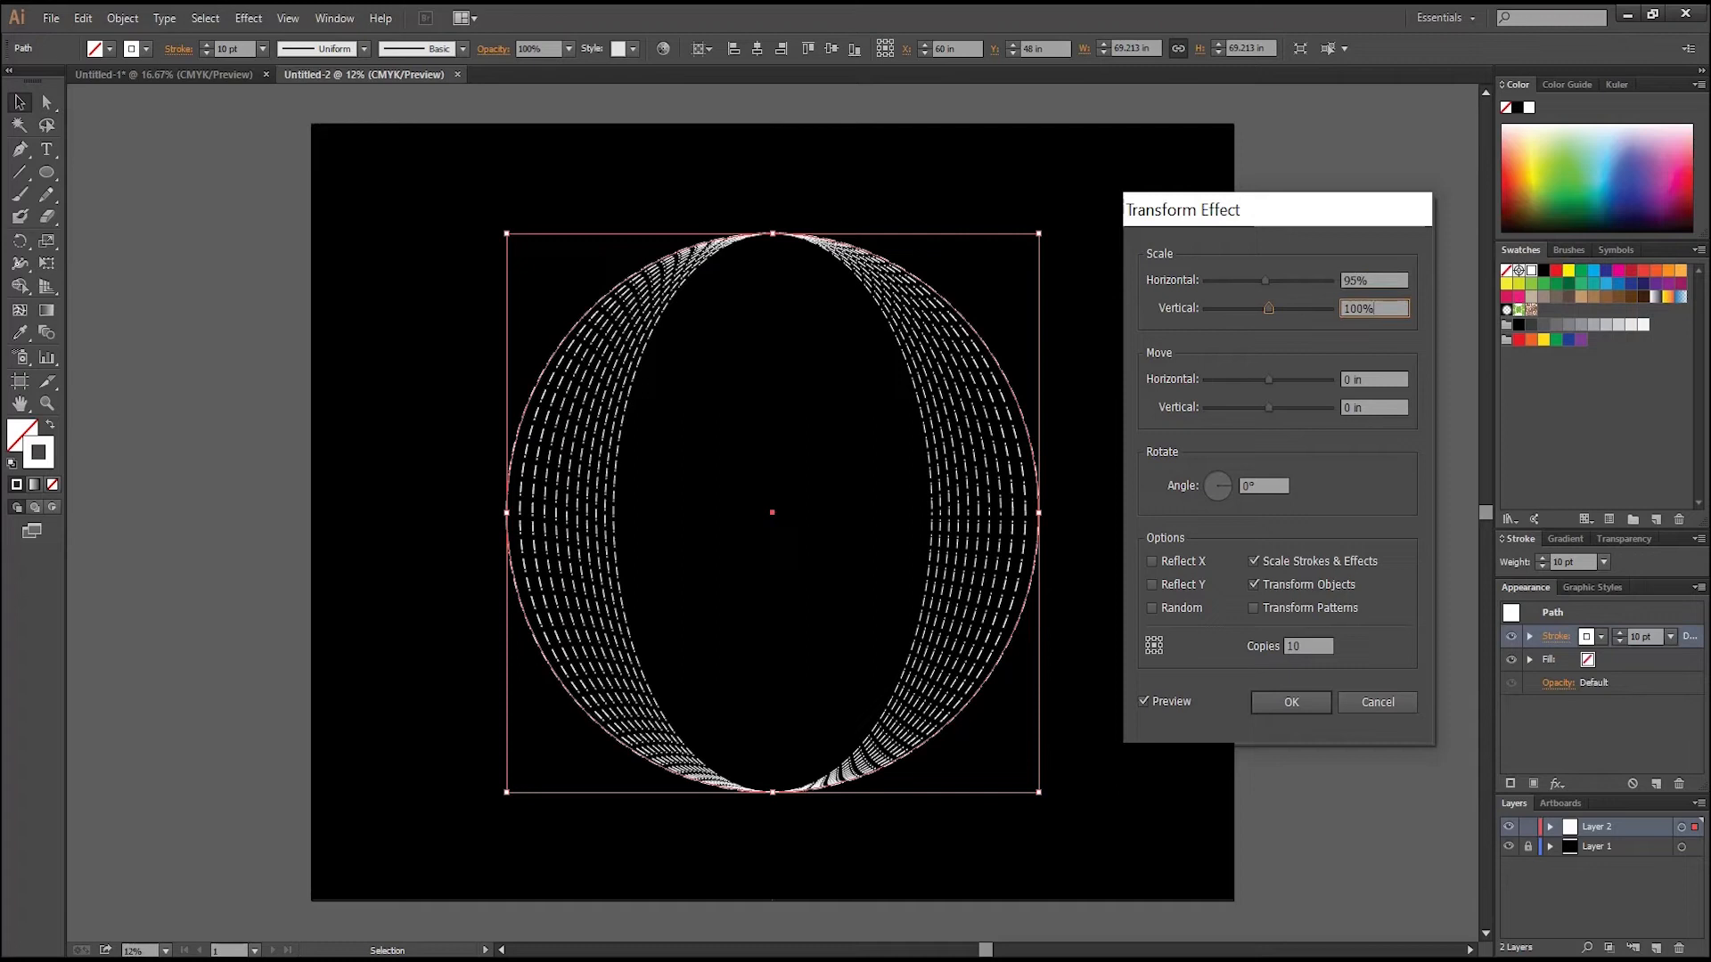
key("Down")
key("Down")
key("Down")
key("Down")
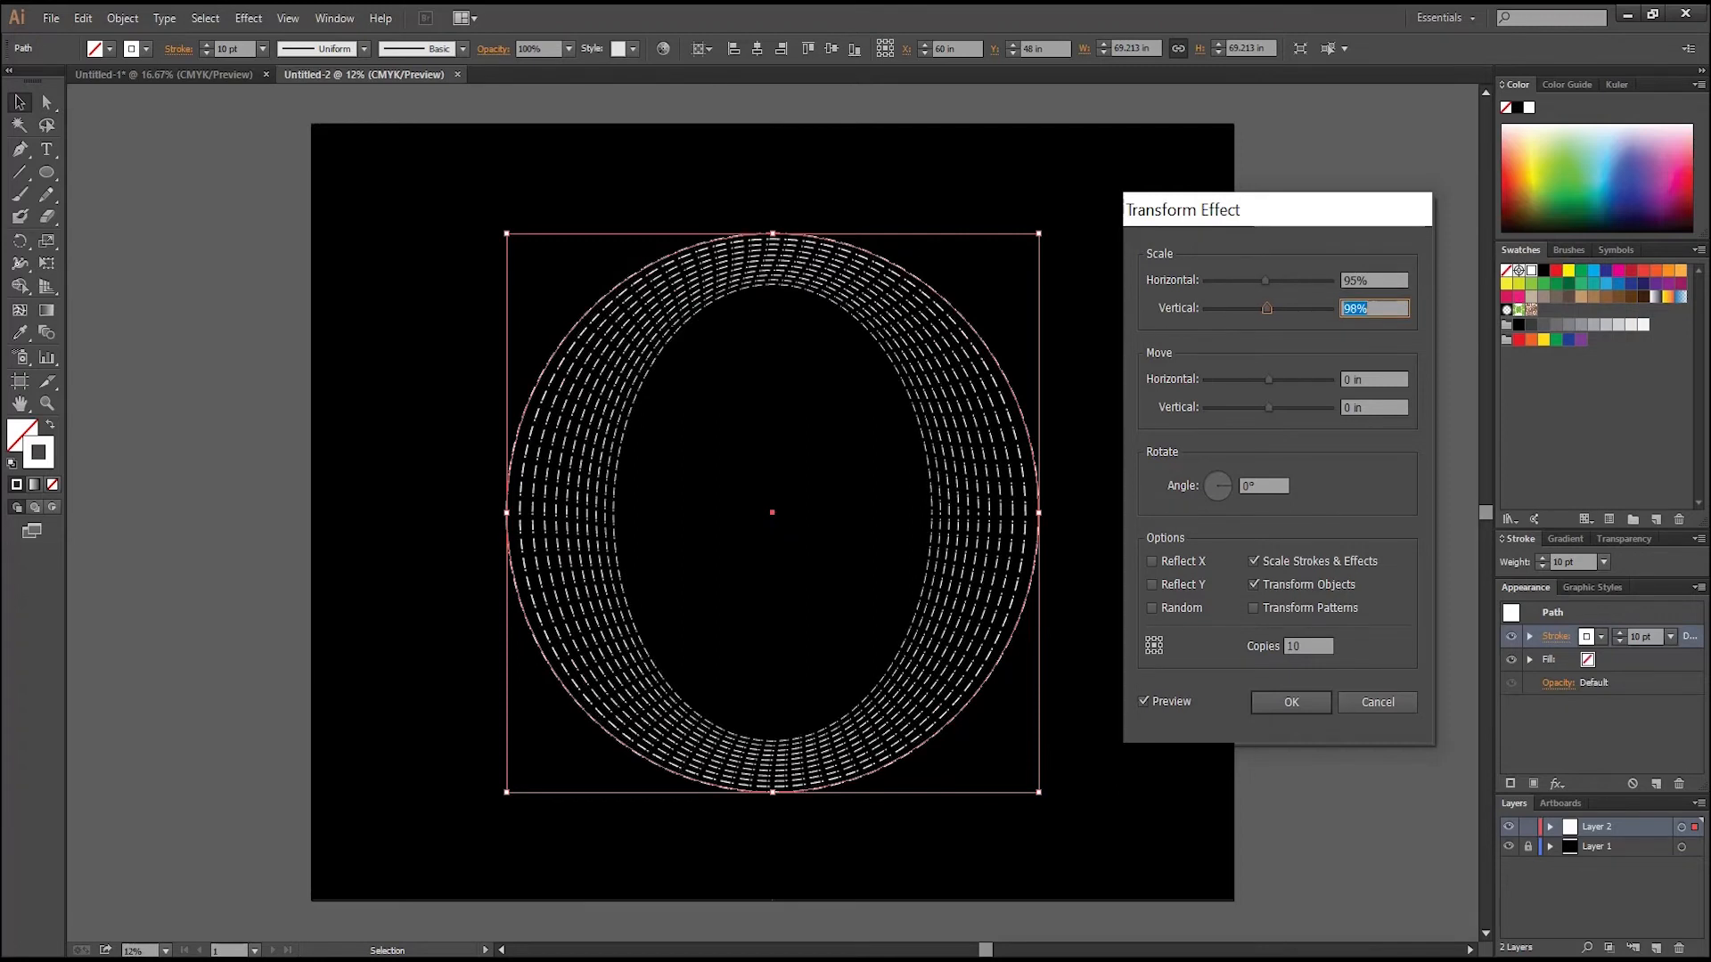
key("Down")
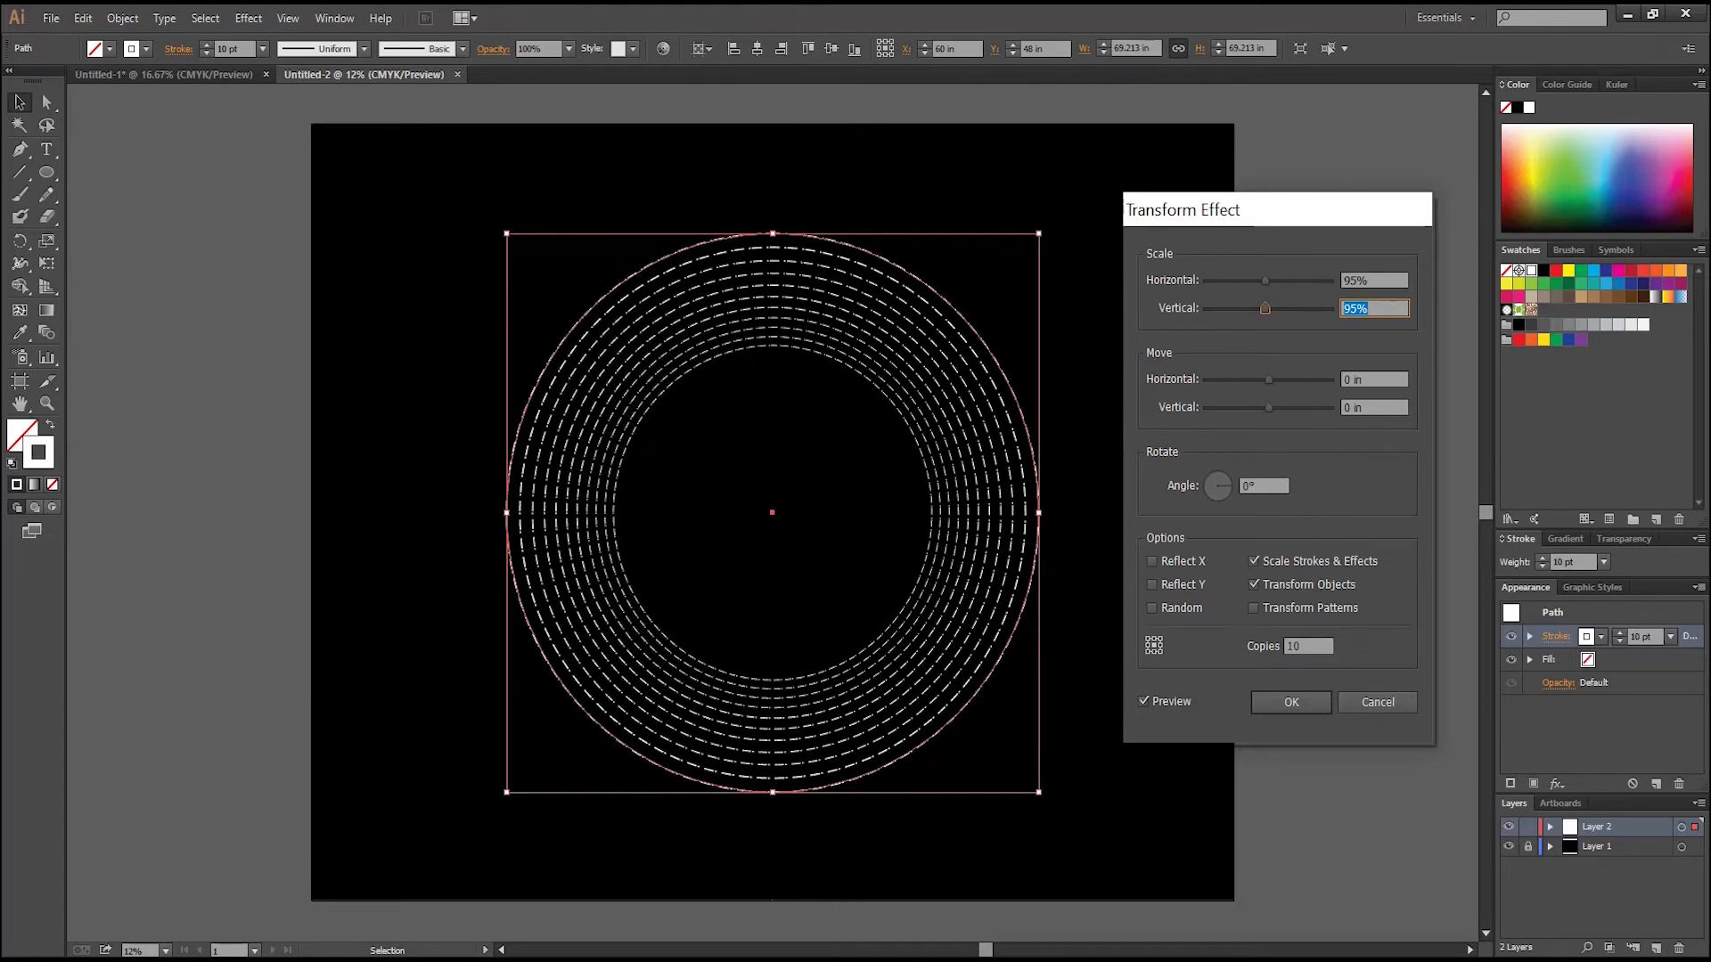
- Try rotation angles up to 25° for the copies, settling on -5°
left_click(1370, 380)
left_click(1374, 407)
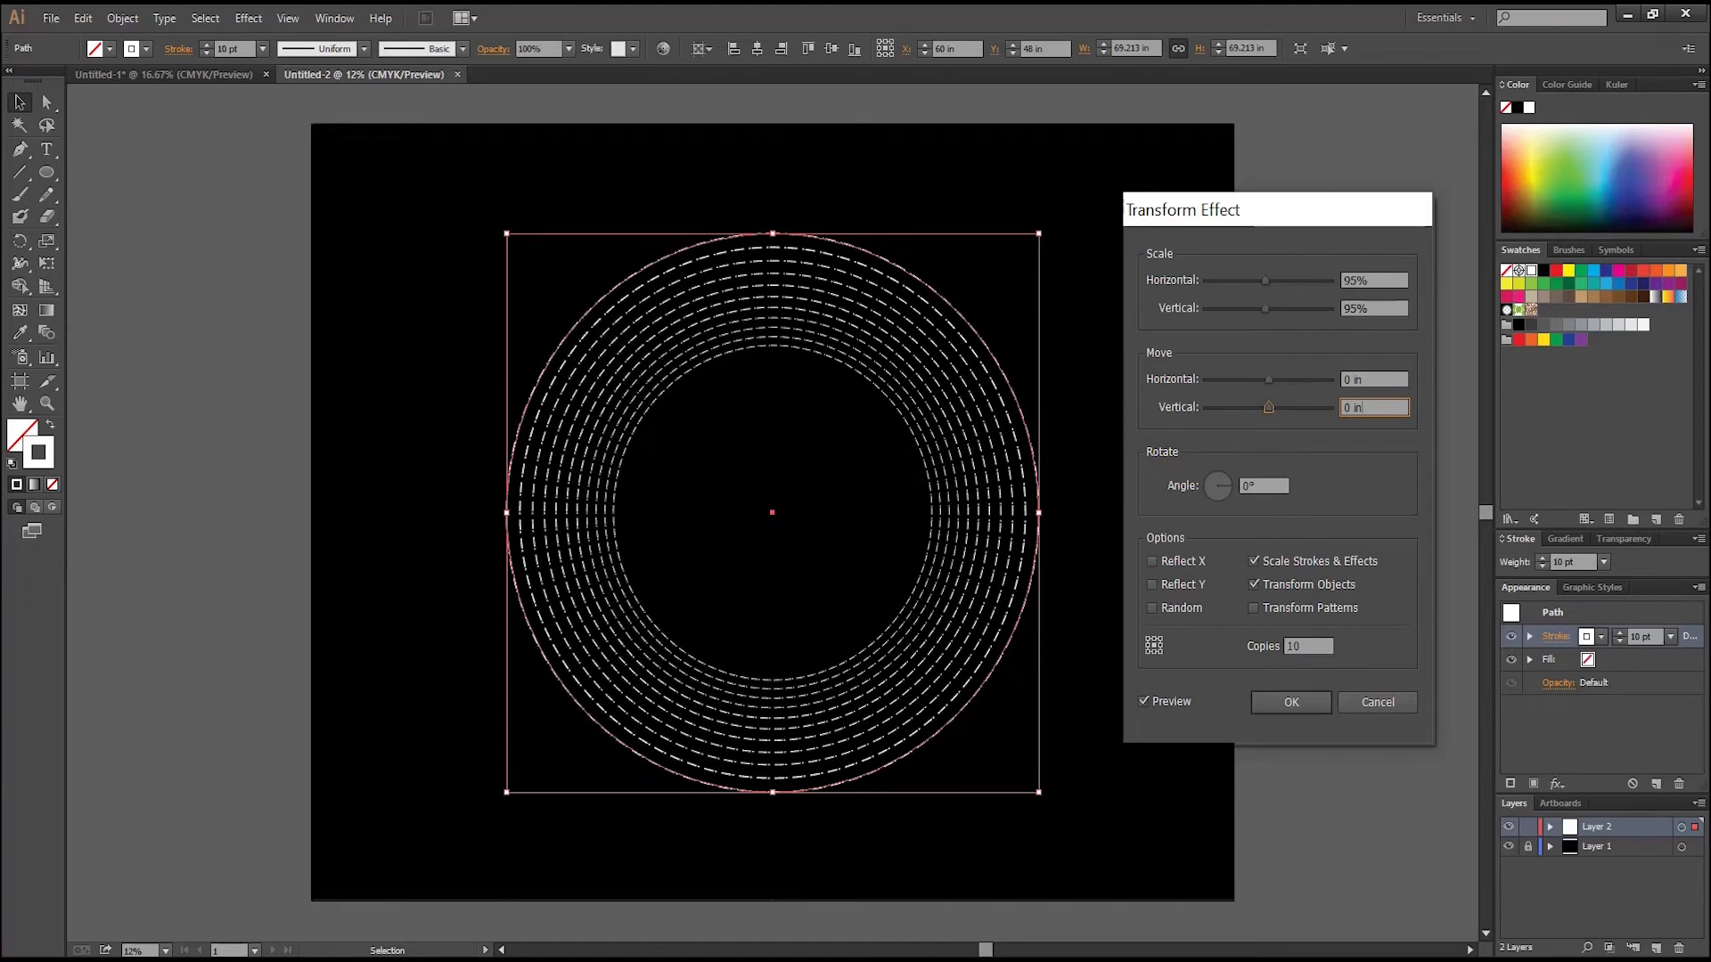
left_click(1262, 487)
key("Up")
key("Up")
key("Up")
key("Up")
key("Up")
key("Up")
key("Up")
key("Up")
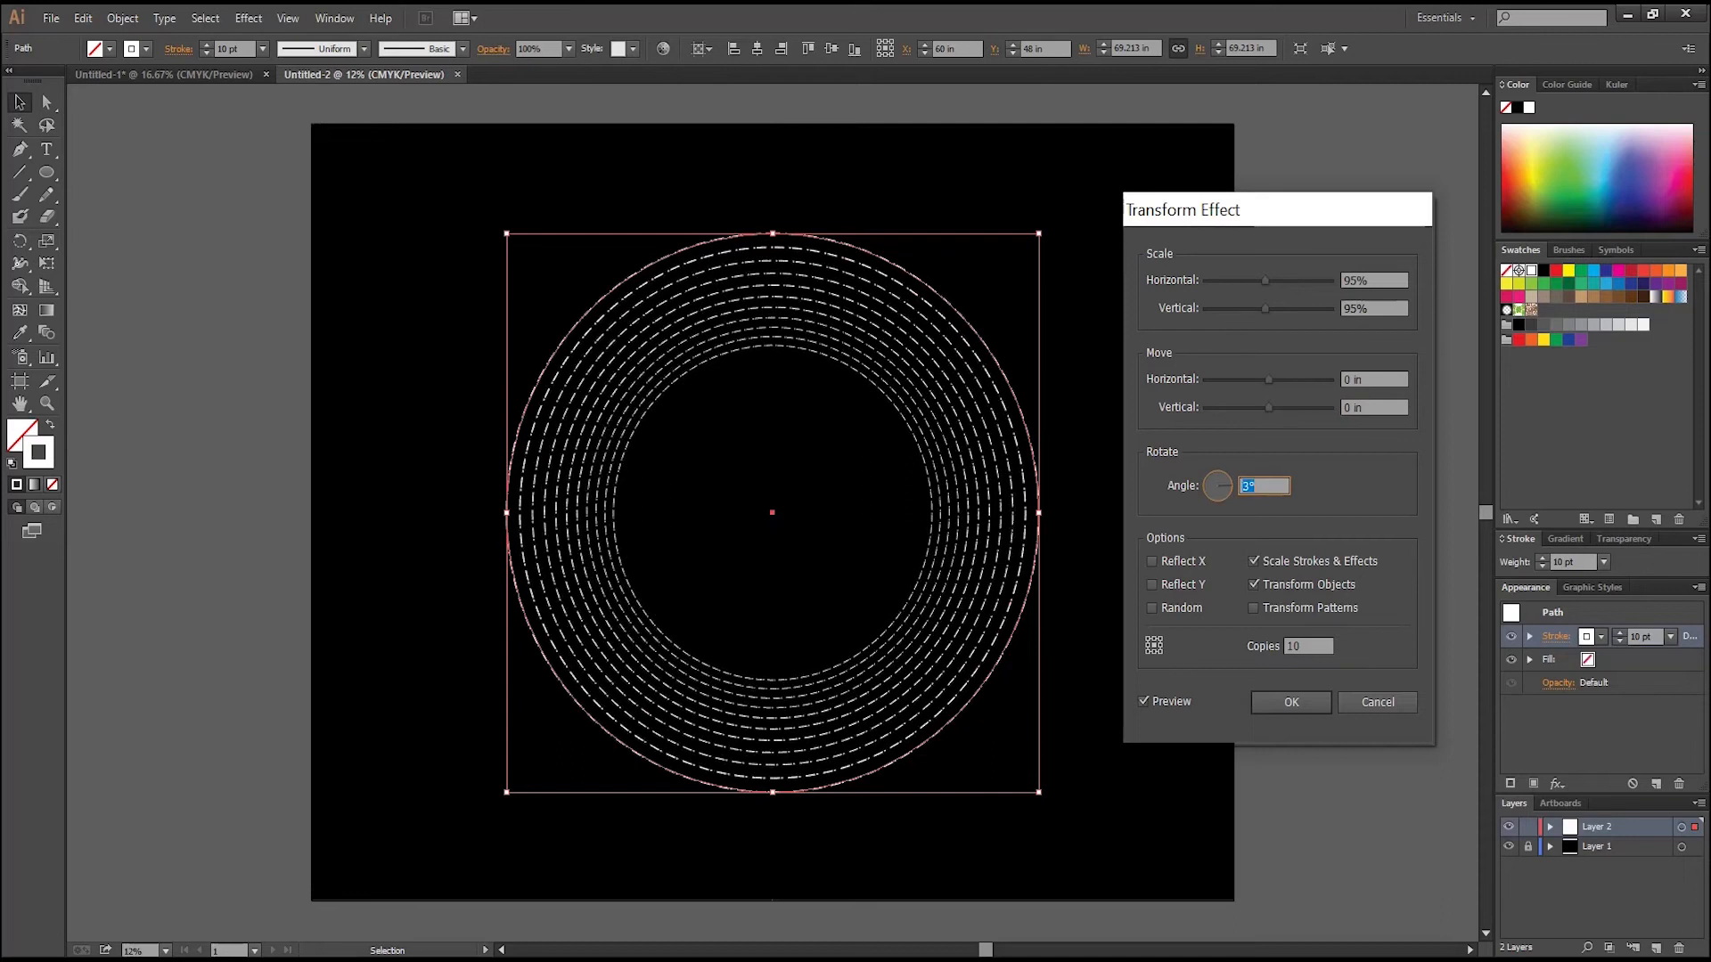
key("Up")
key("Up")
key("Up")
key("Up")
key("Up")
key("Up")
key("Up")
key("Up")
key("Up")
key("Up")
key("Up")
key("Up")
key("Up")
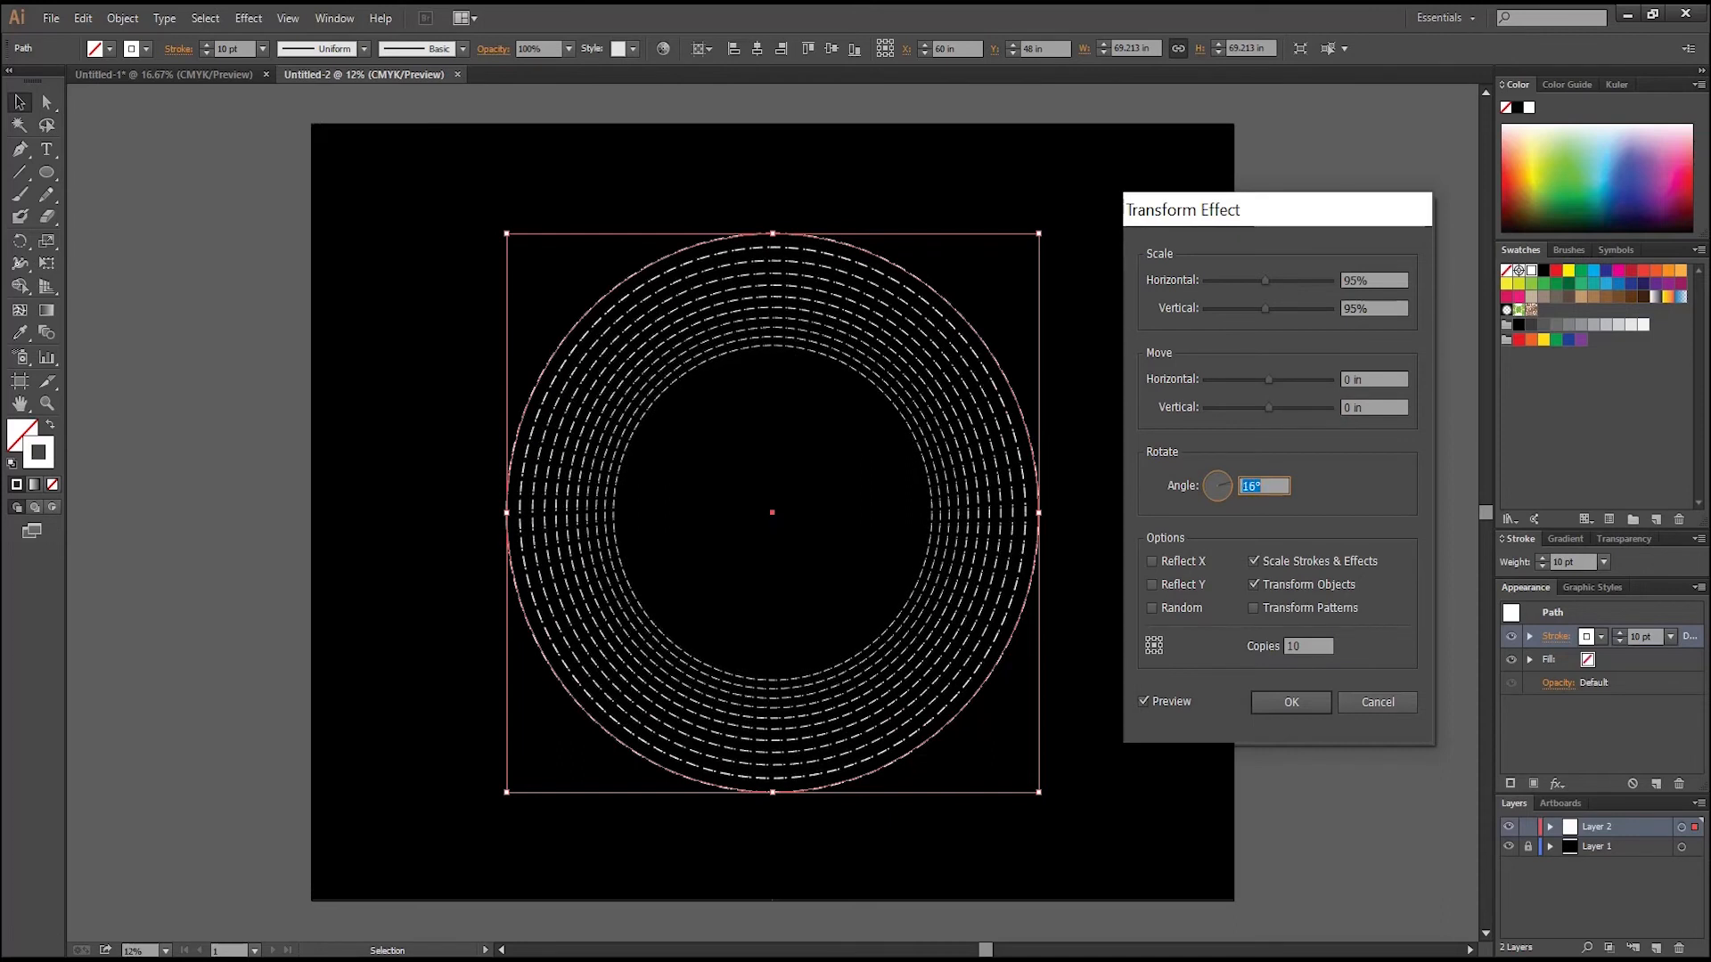
key("Up")
key("Up")
key("Up")
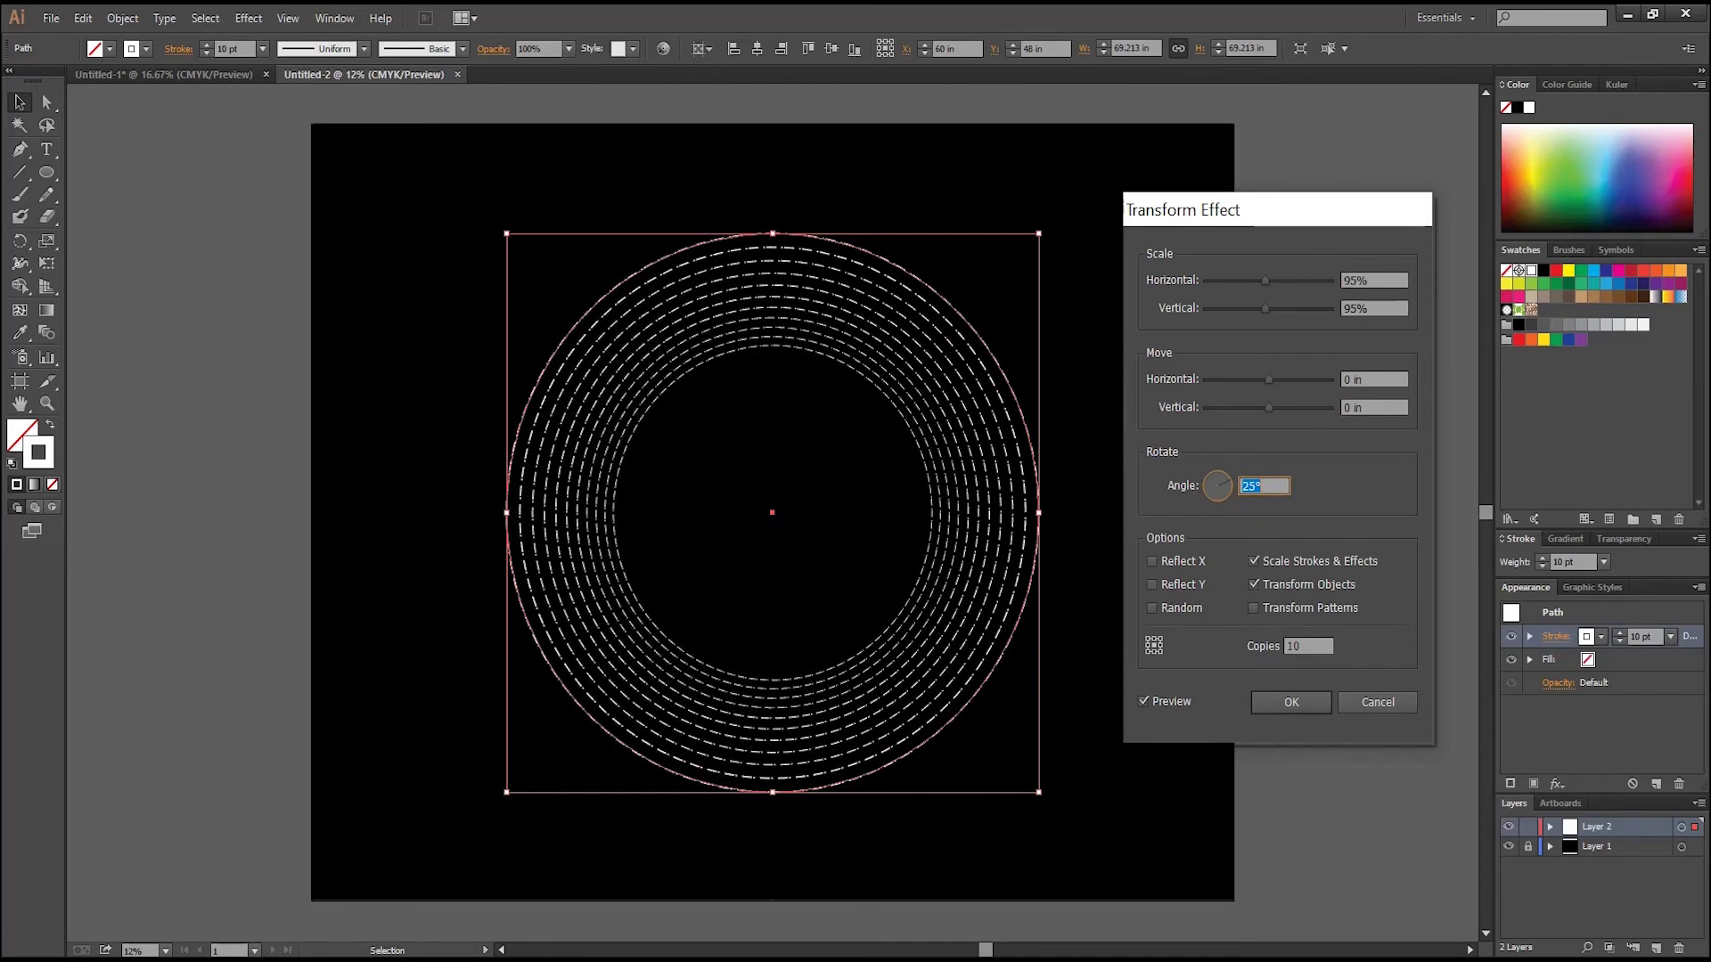
key("Down")
key("Down")
key("Down")
key("Down")
key("Down")
key("Down")
key("Down")
key("Down")
key("Down")
key("Down")
key("Down")
key("Down")
key("Down")
key("Down")
key("Down")
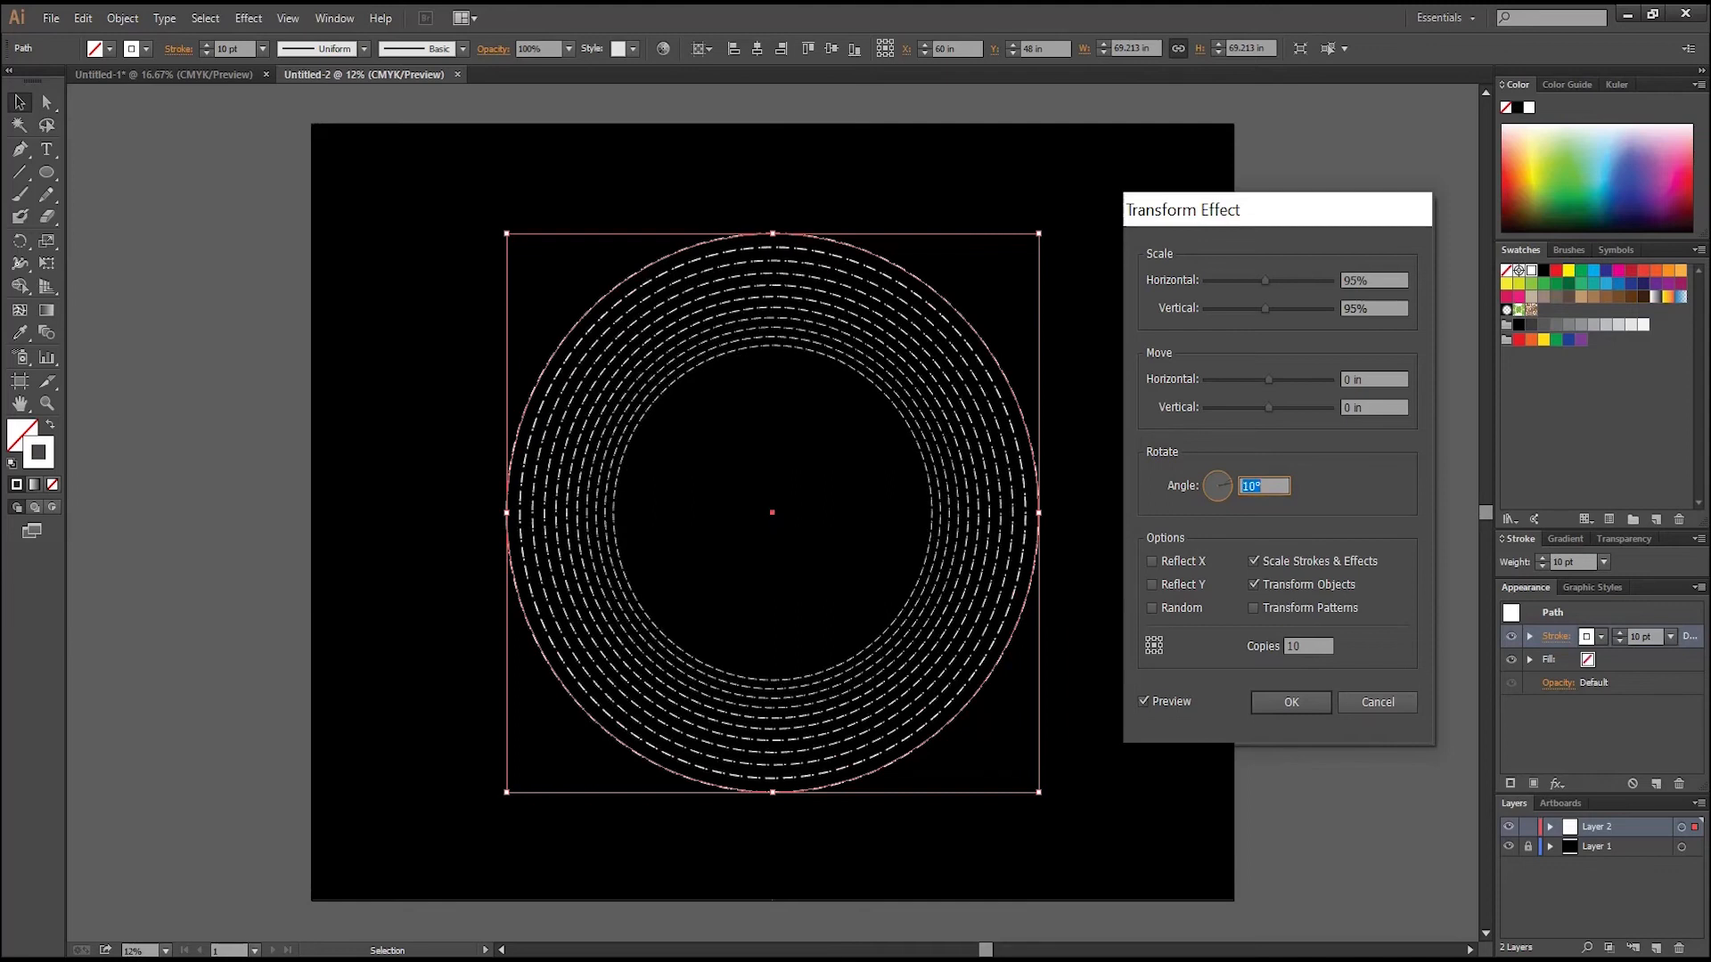
key("Down")
key("Down")
key("Down")
key("Down")
key("Down")
key("Down")
key("Down")
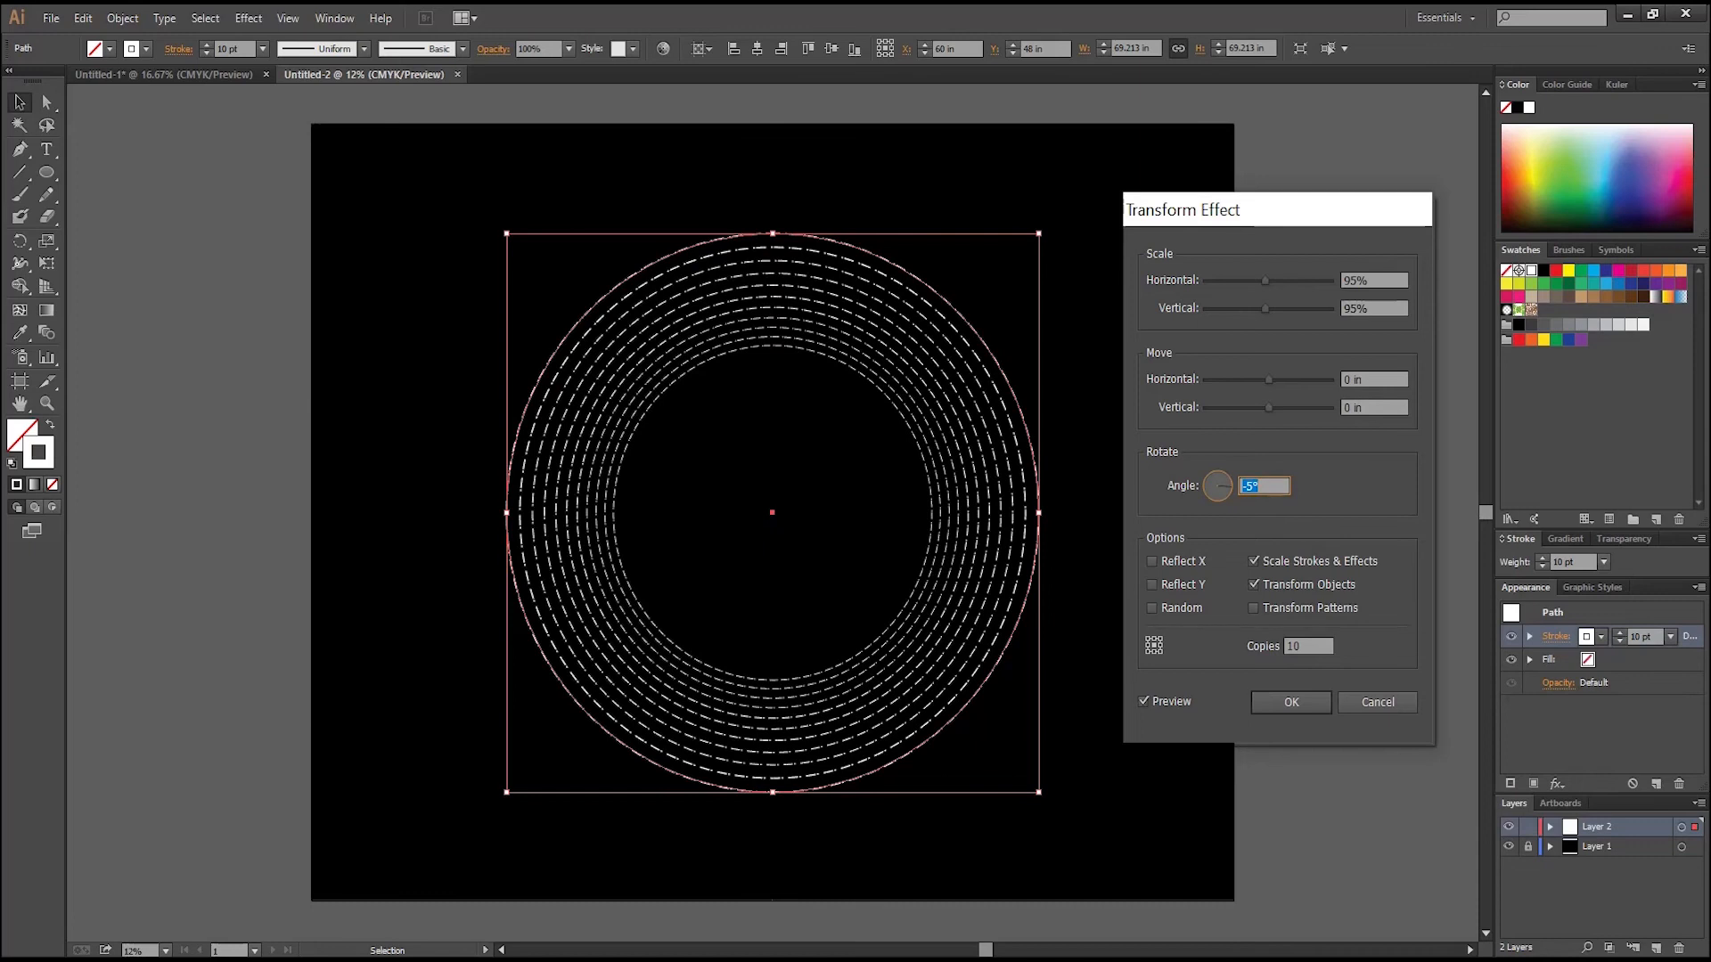
- Increase the number of copies in the Transform effect to 20
key("Tab")
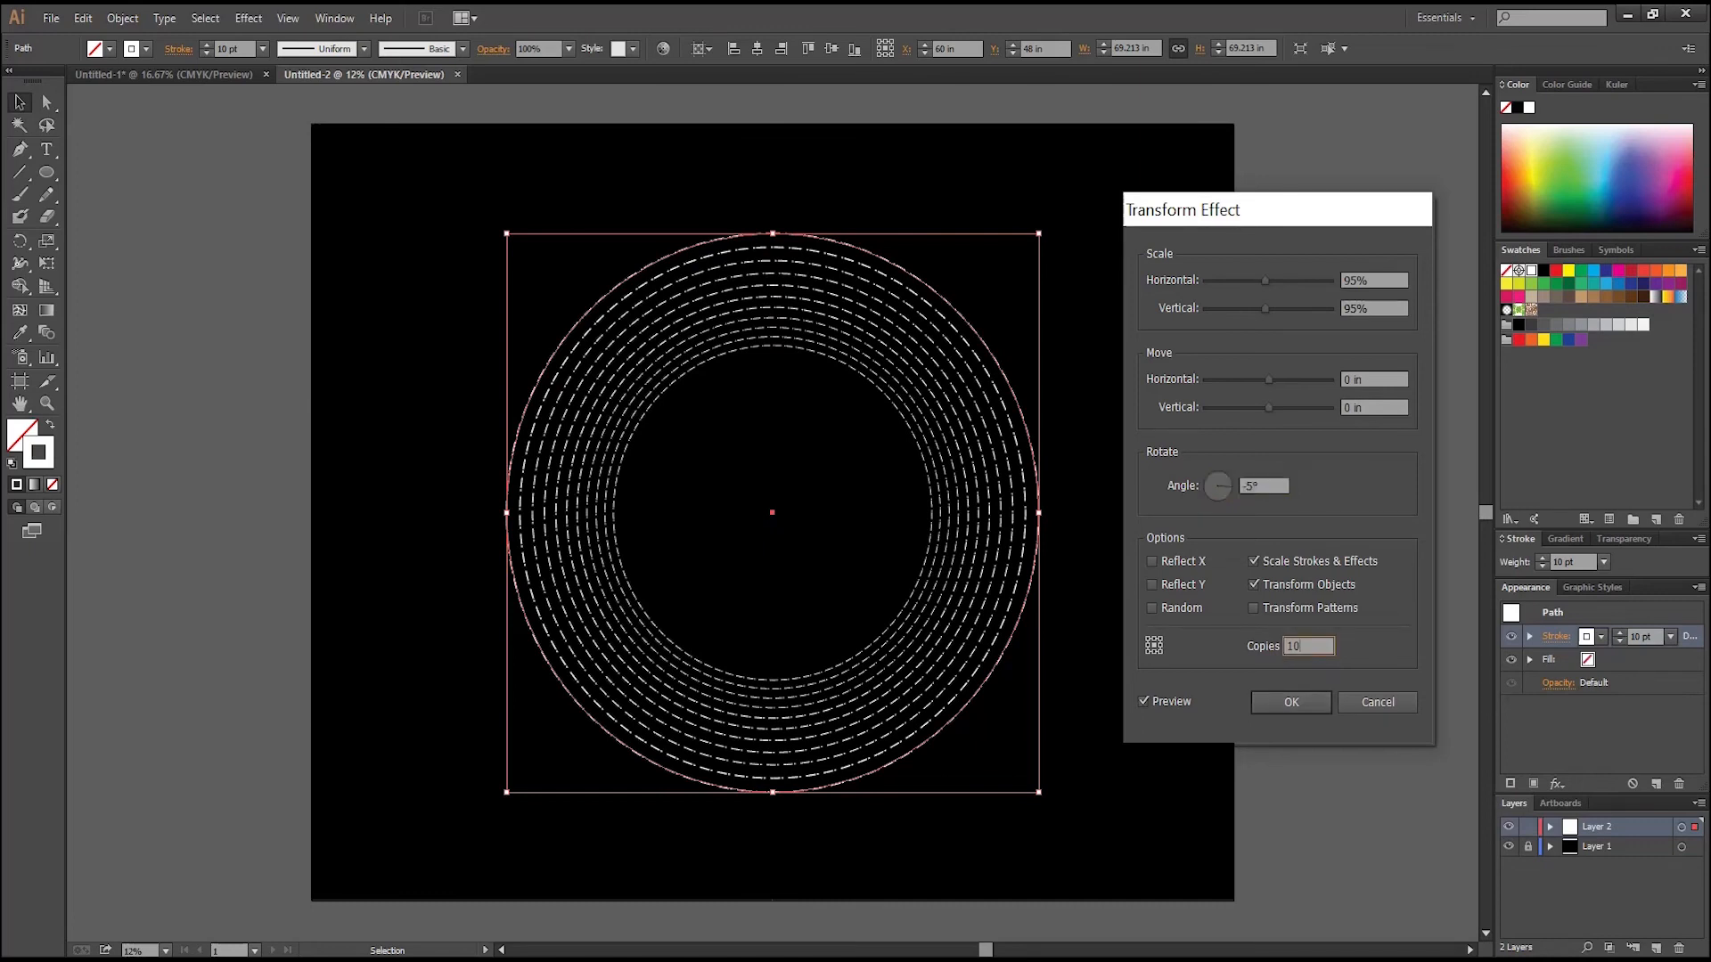
type("1")
type("0")
key("Tab")
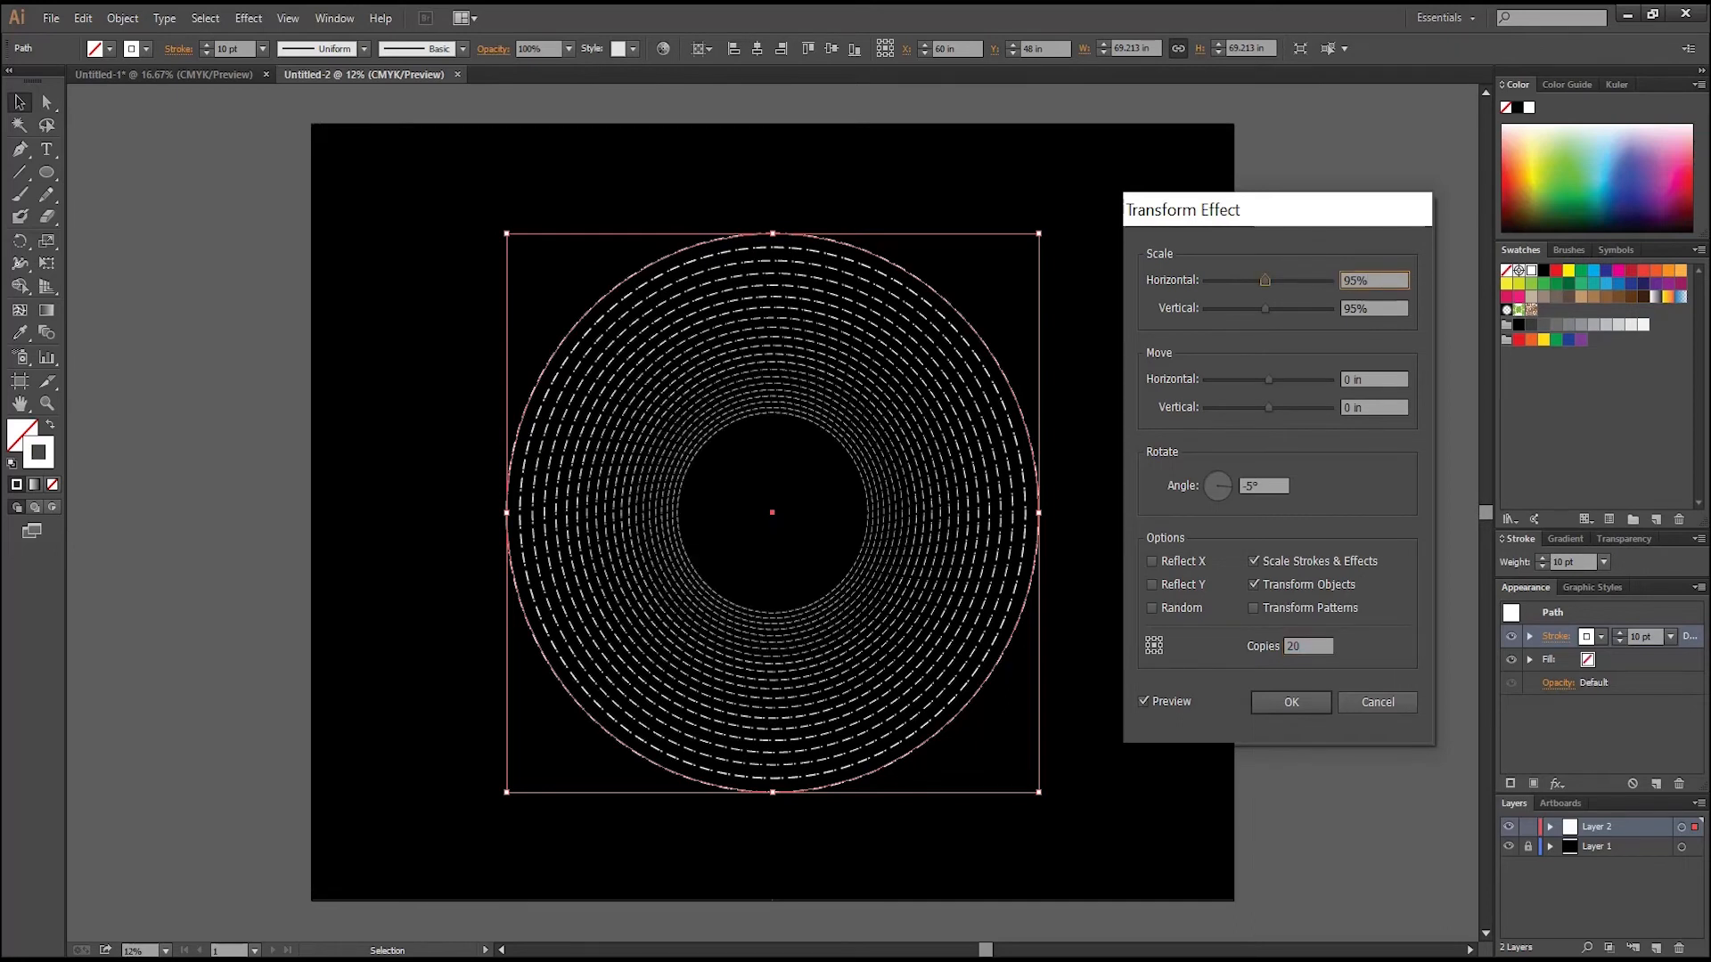
- Set both the horizontal and vertical scale of the copies to 90%
key("Down")
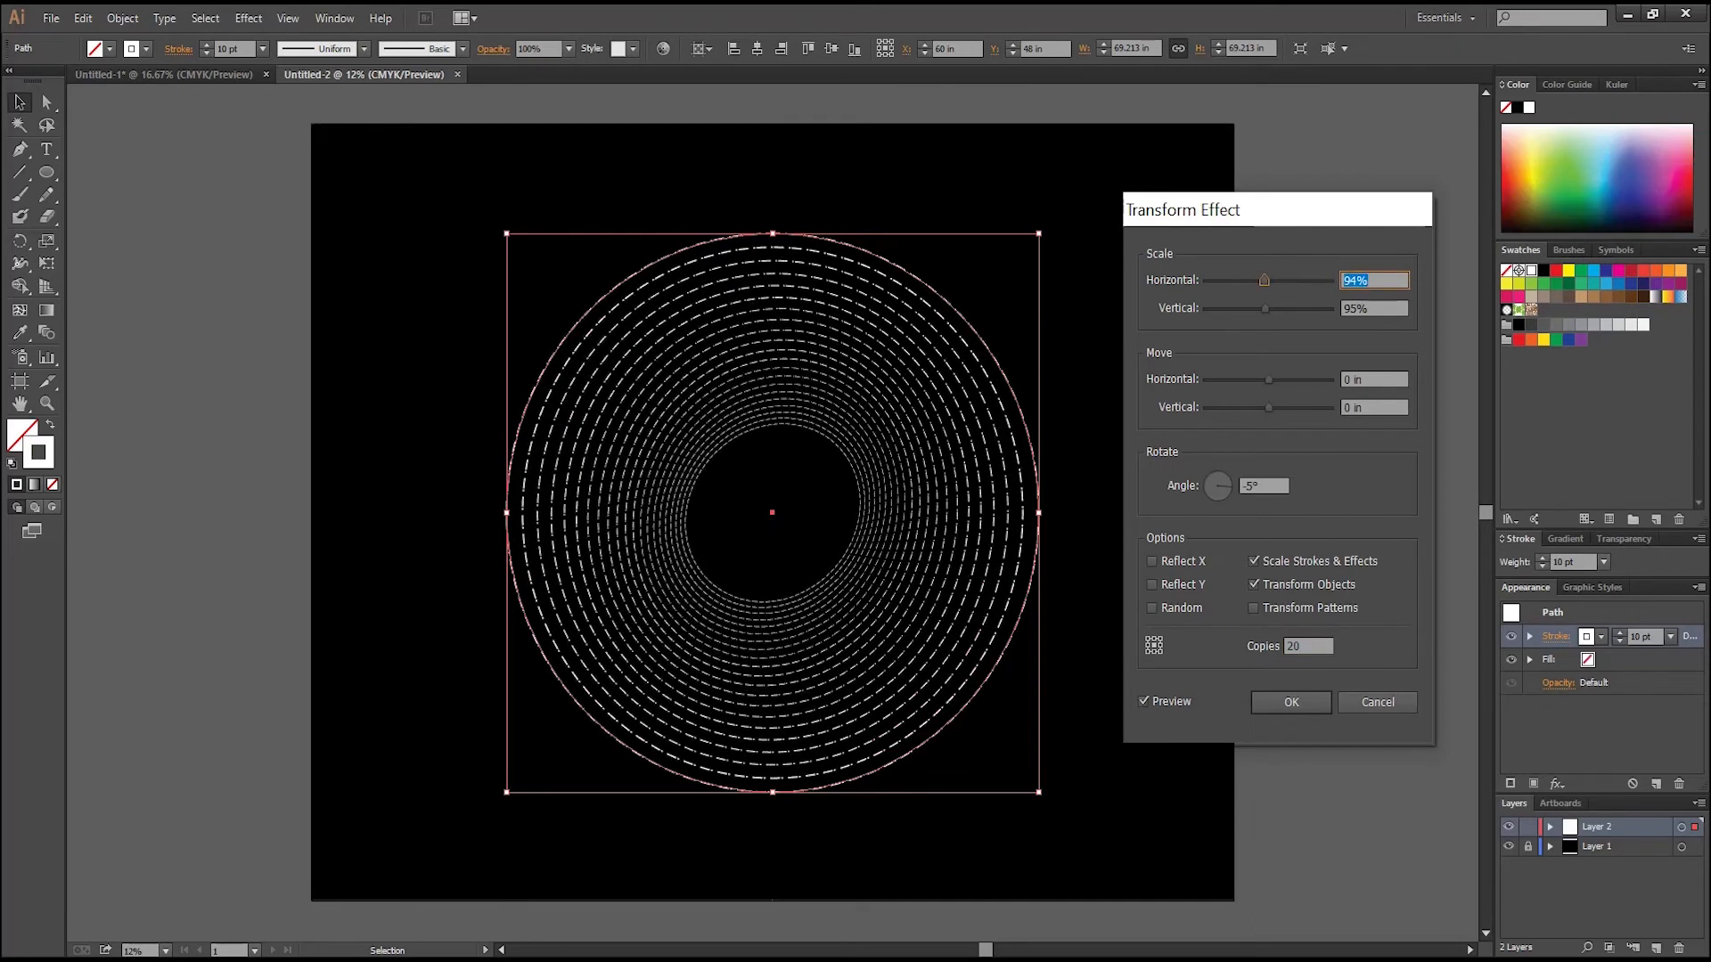
key("Down")
key("Down")
key("Down")
key("Down")
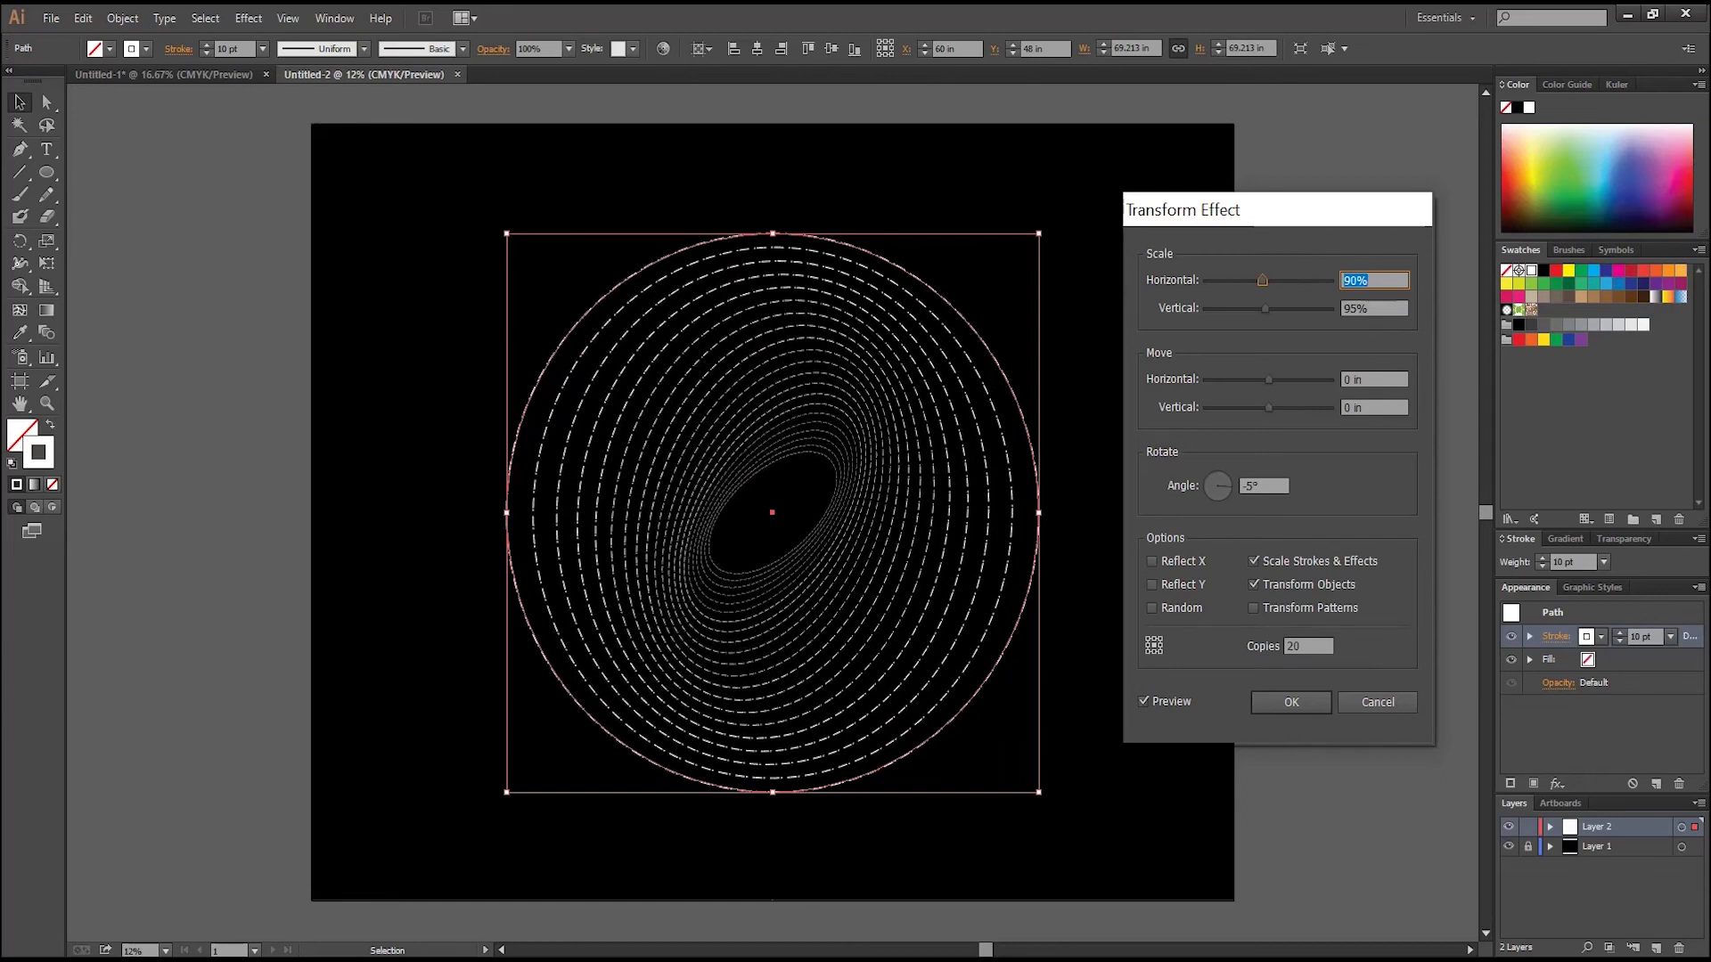
key("Tab")
key("Down")
key("Down")
key("Down")
key("Down")
key("Down")
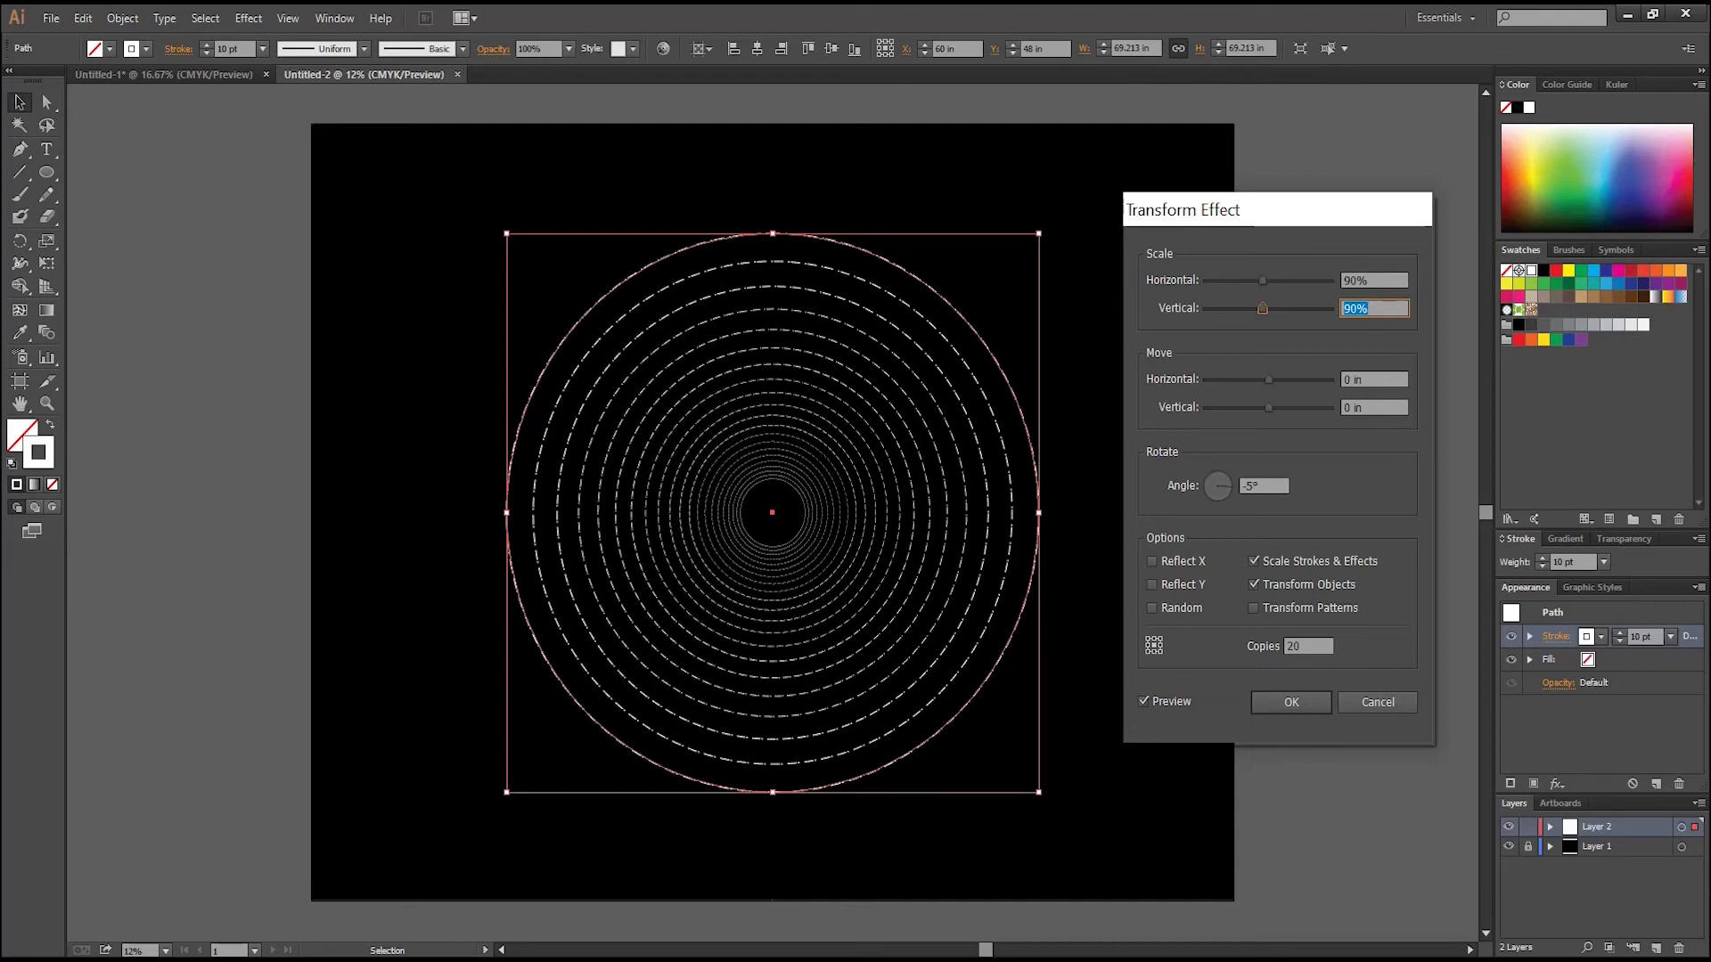
- Set the rotation angle of the copies to 29° and apply the Transform effect
left_click(1260, 486)
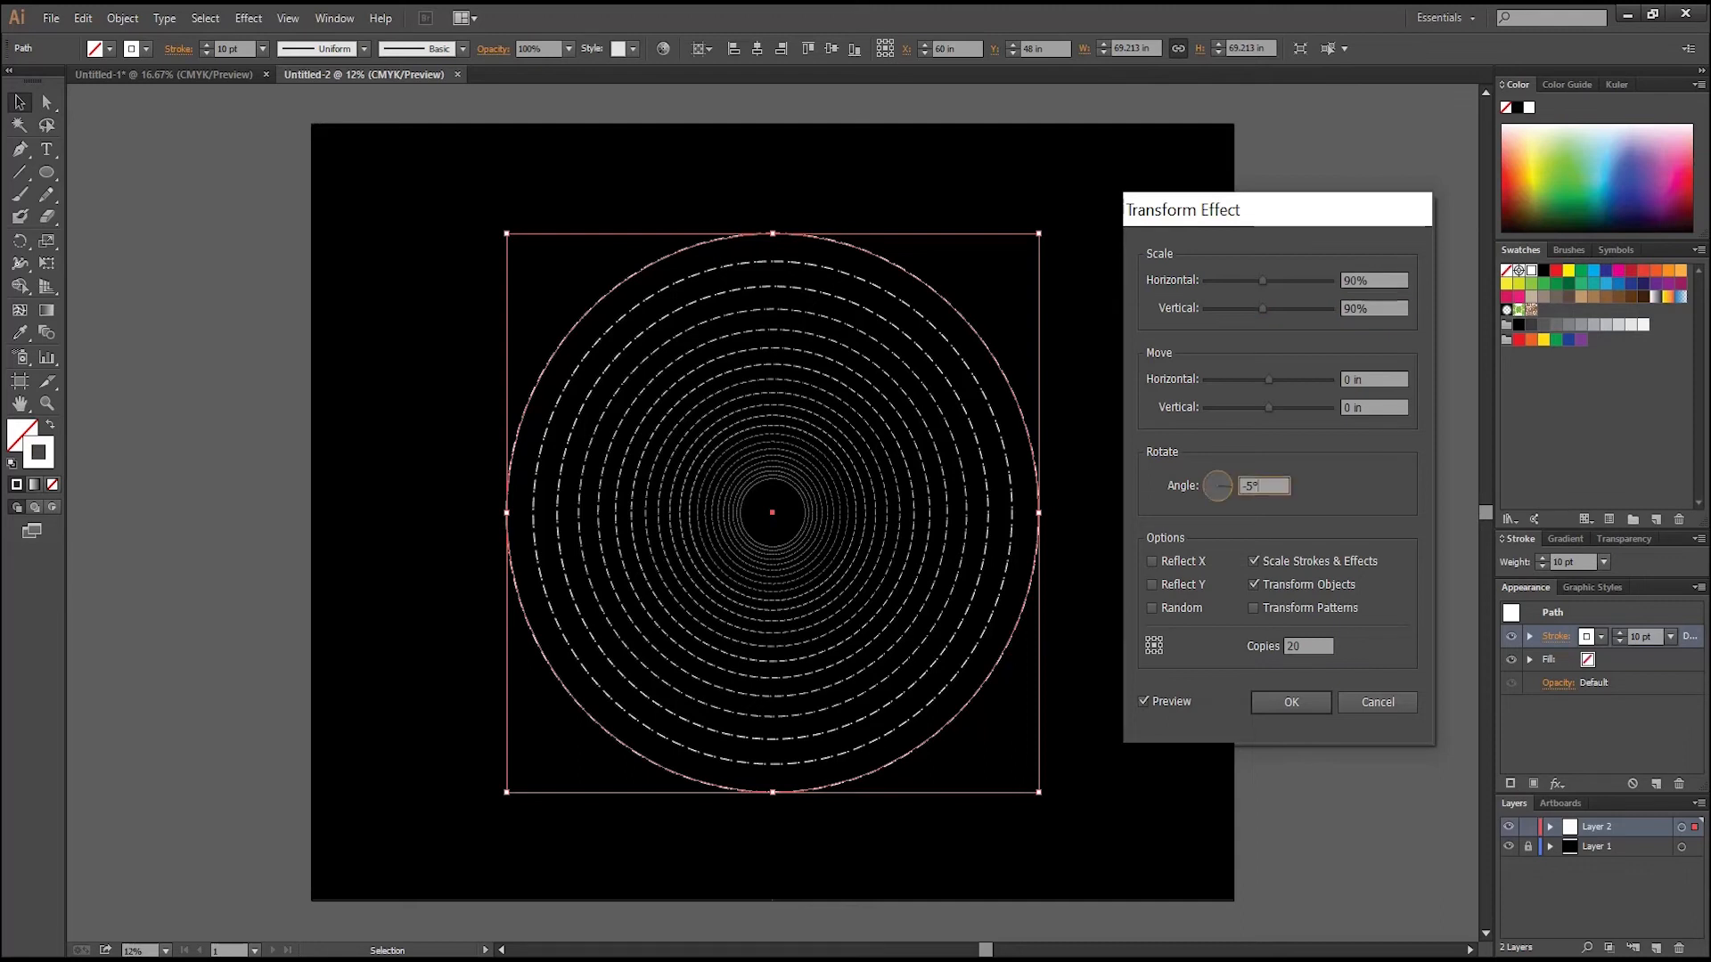
key("Up")
key("Up")
key("Up")
key("Up")
key("Up")
key("Up")
key("Up")
key("Up")
key("Up")
key("Up")
key("Up")
key("Up")
key("Up")
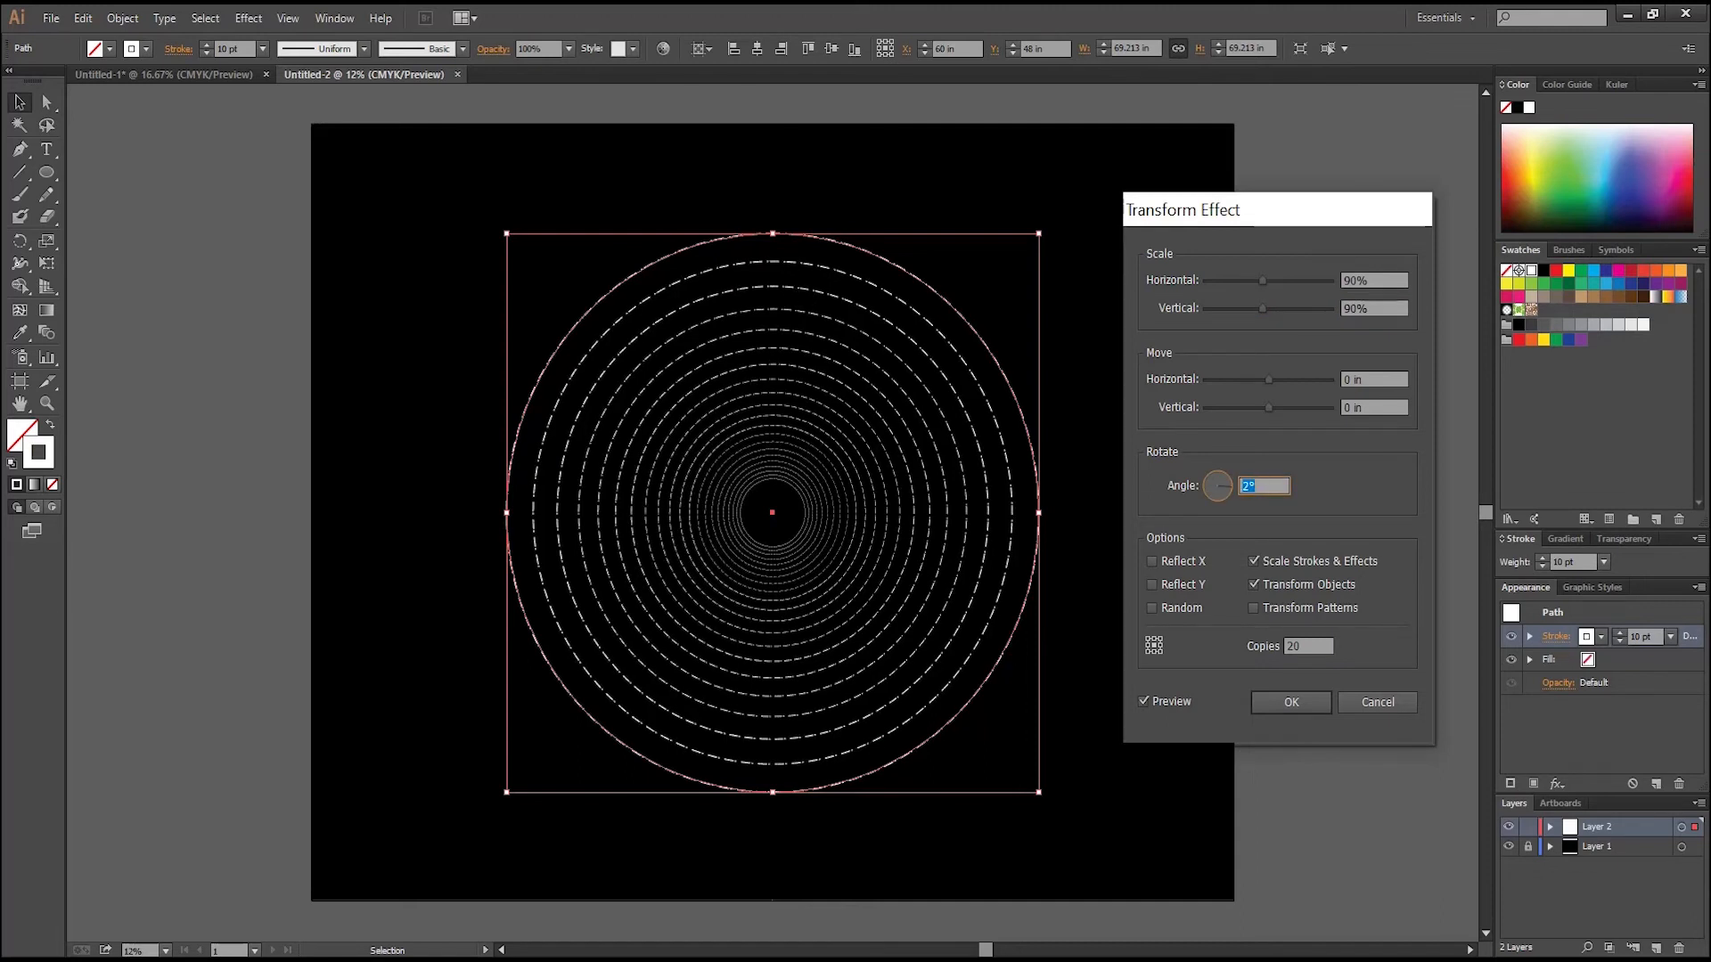
key("Up")
key("Up")
key("Up")
key("Up")
key("Up")
key("Up")
key("Up")
key("Up")
key("Up")
key("Up")
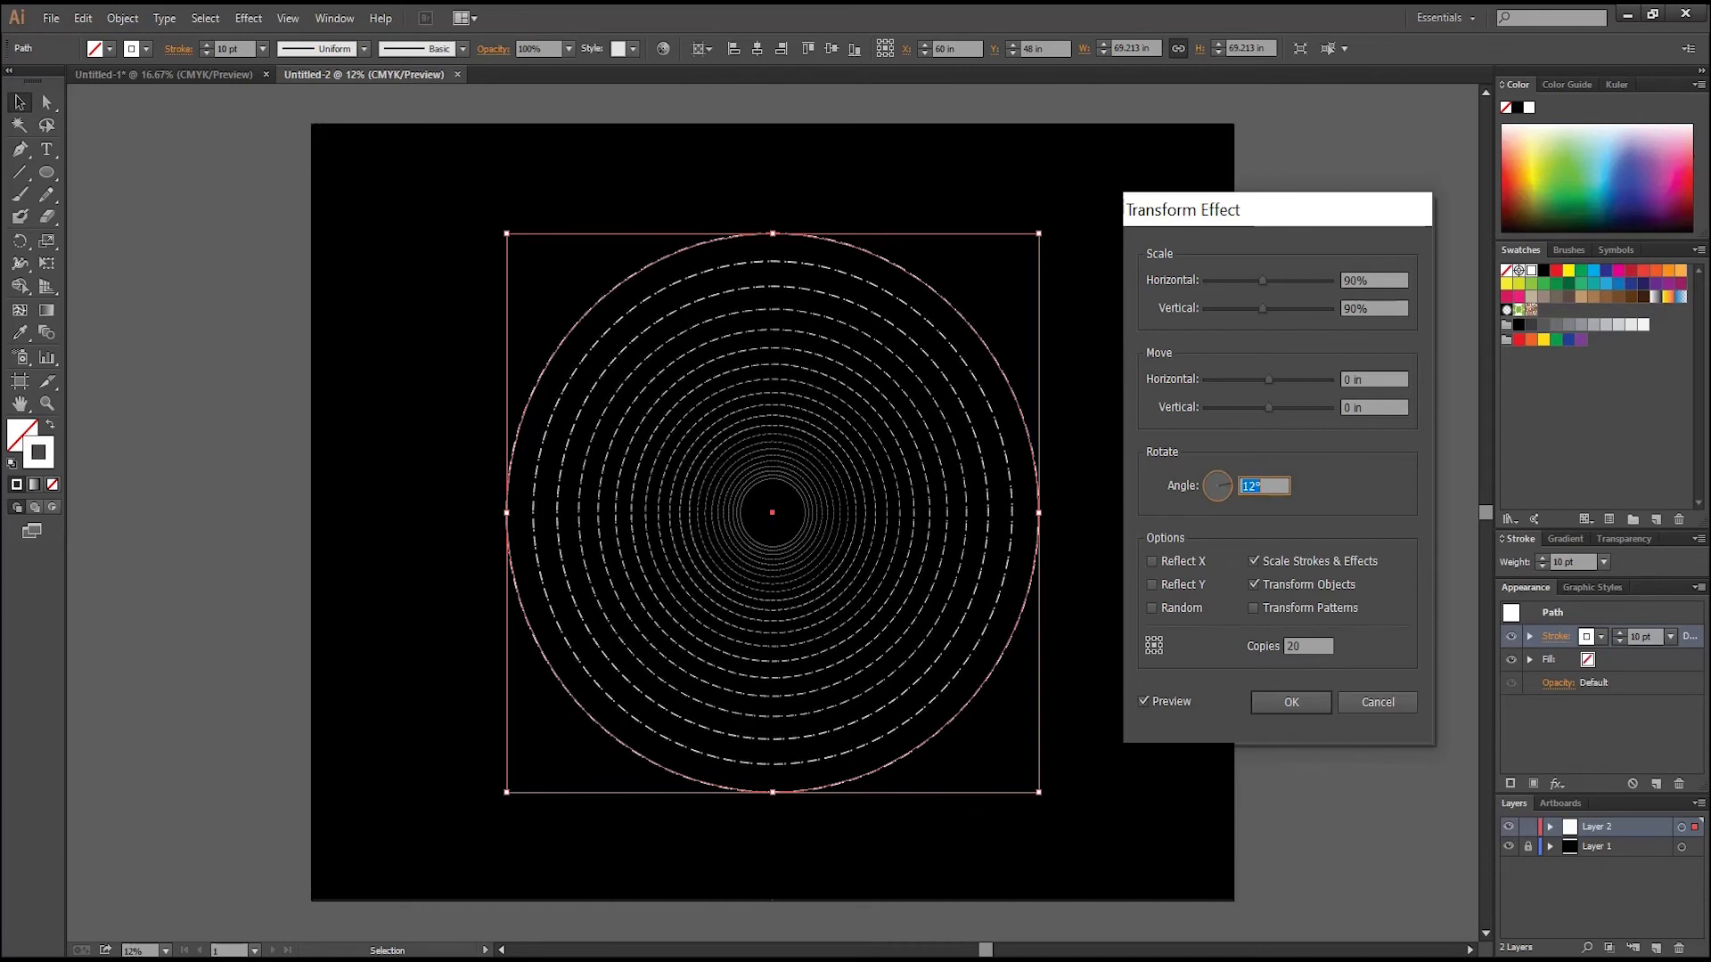
key("Up")
key("Up")
key("Up")
key("Up")
key("Up")
key("Up")
key("Up")
key("Up")
key("Up")
key("Up")
key("Up")
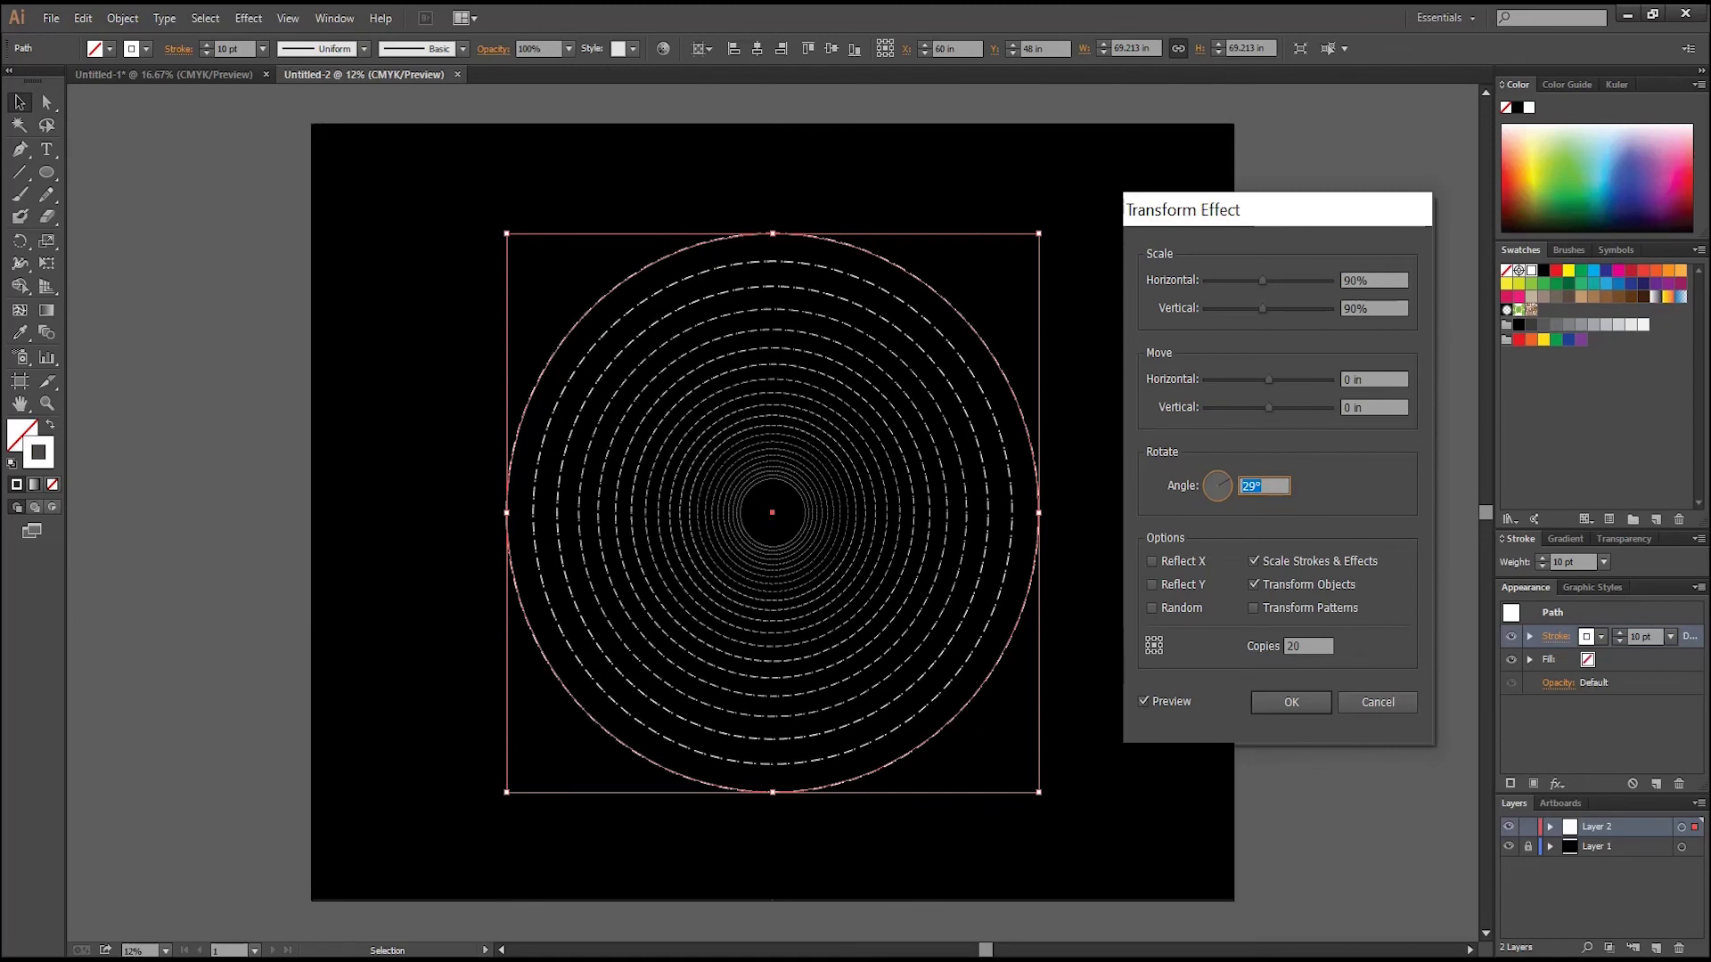
key("Return")
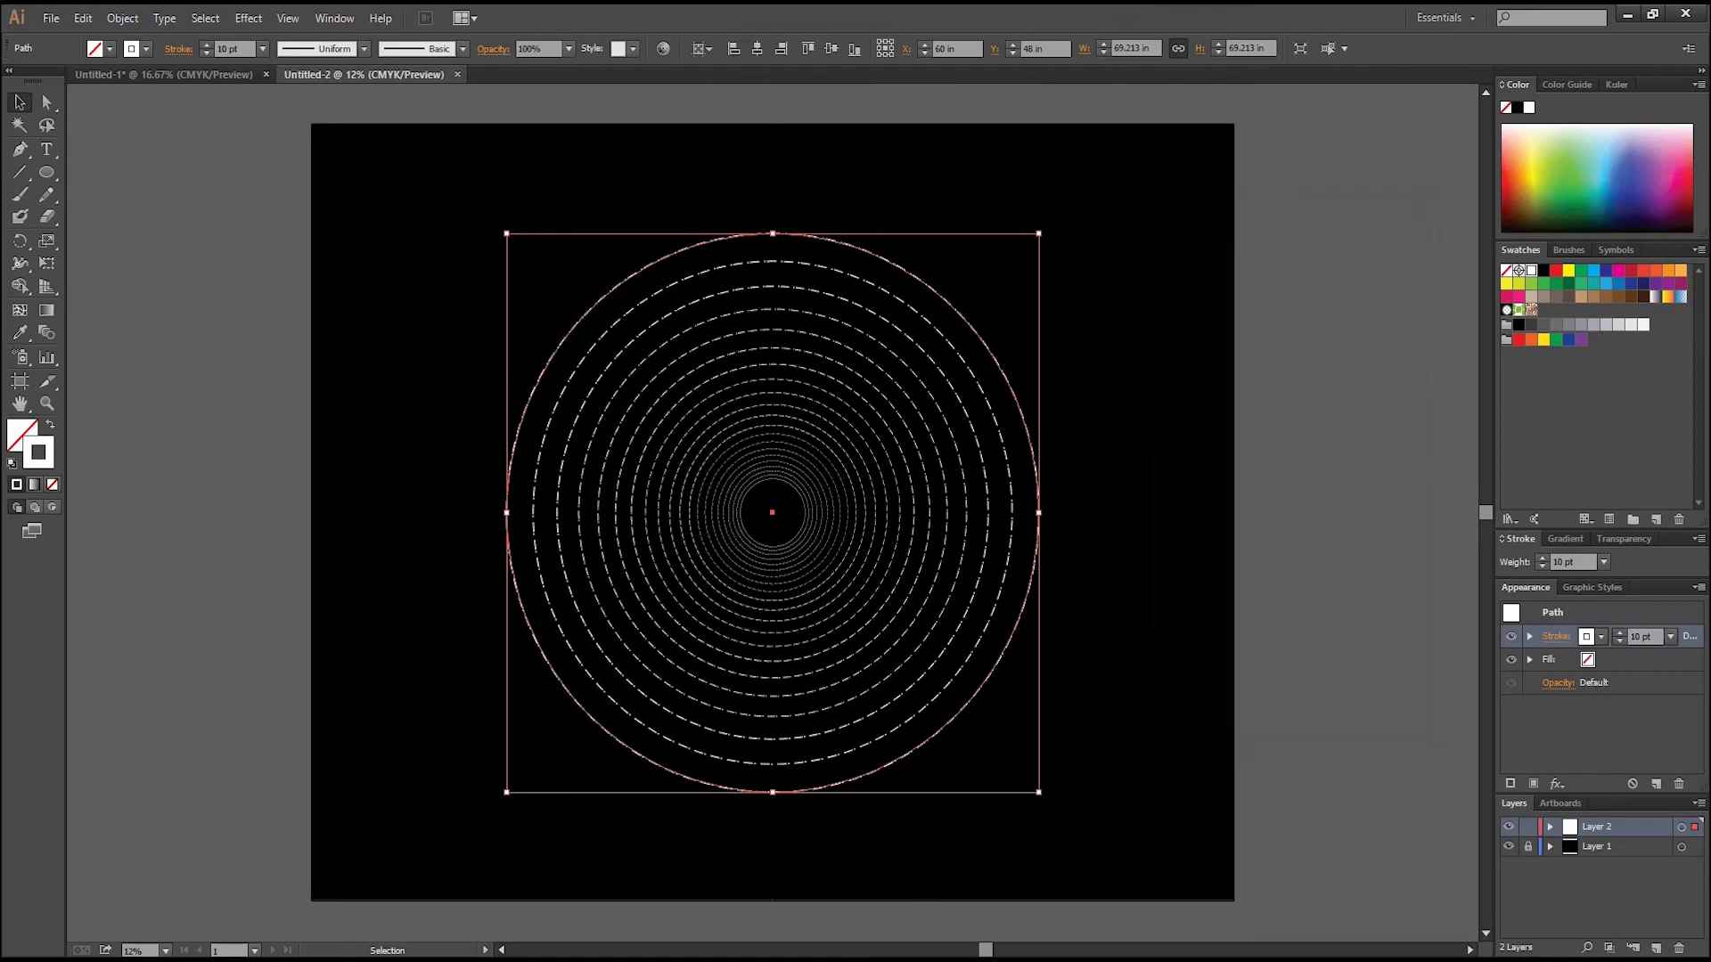
key("ctrl+shift+a")
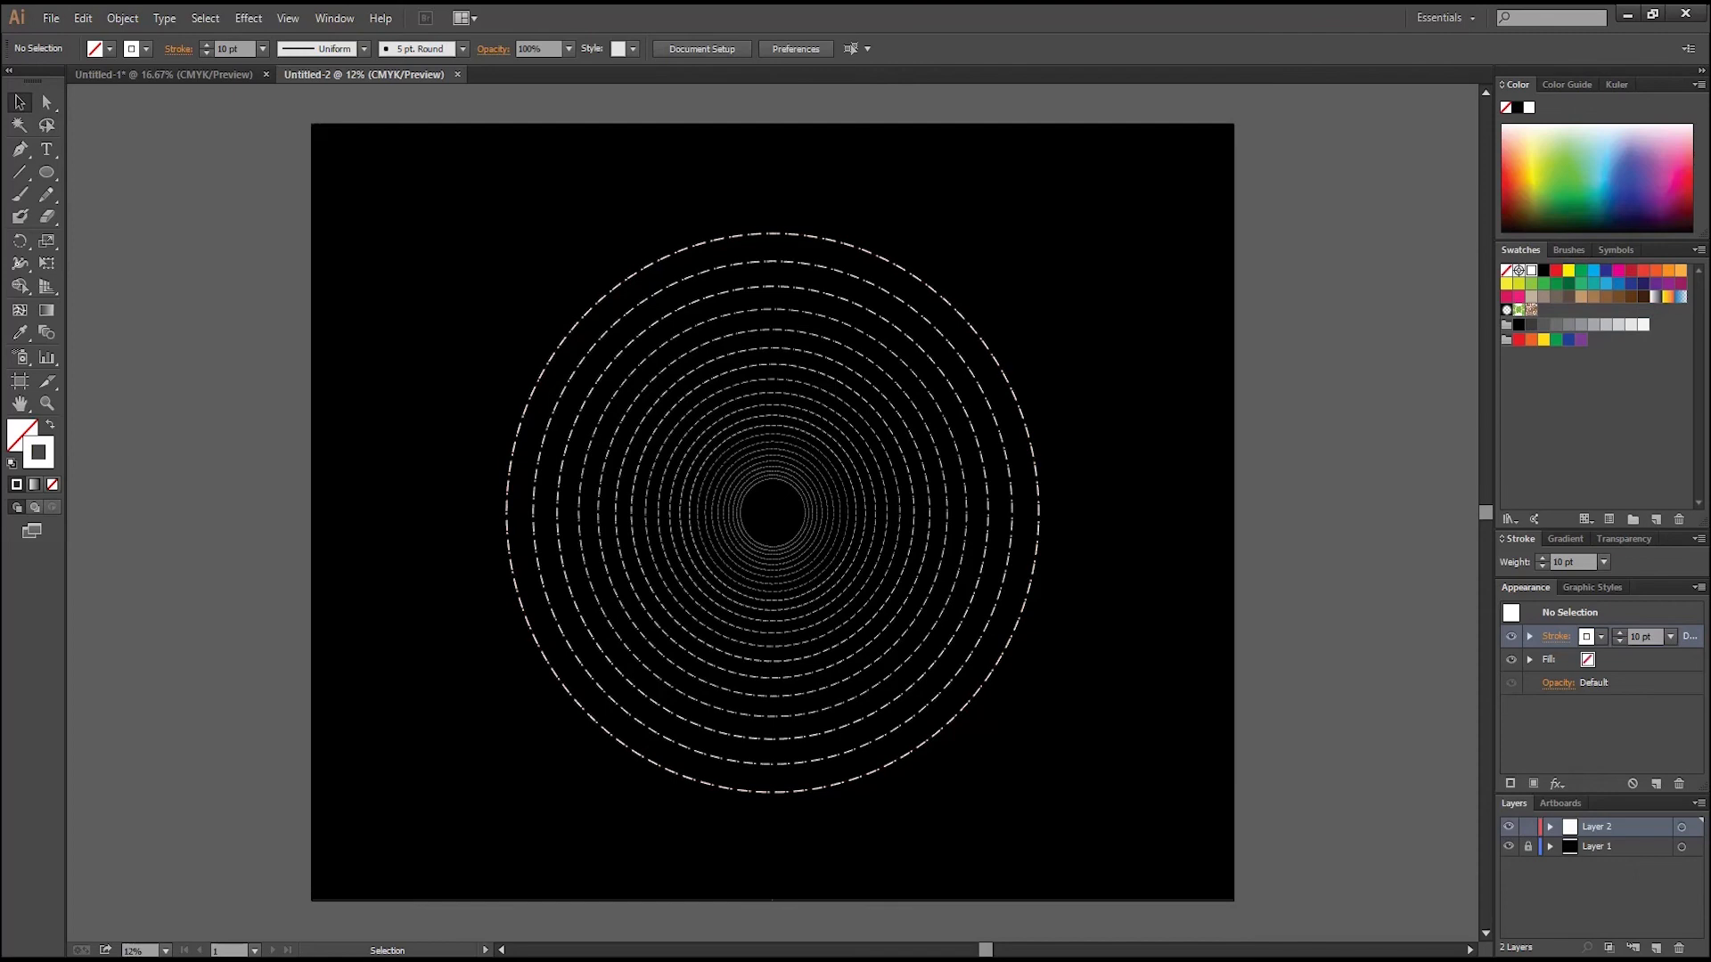
- Apply the asymmetric width profile that tapers at both ends to the dashed stroke of the concentric circles
left_click(1032, 432)
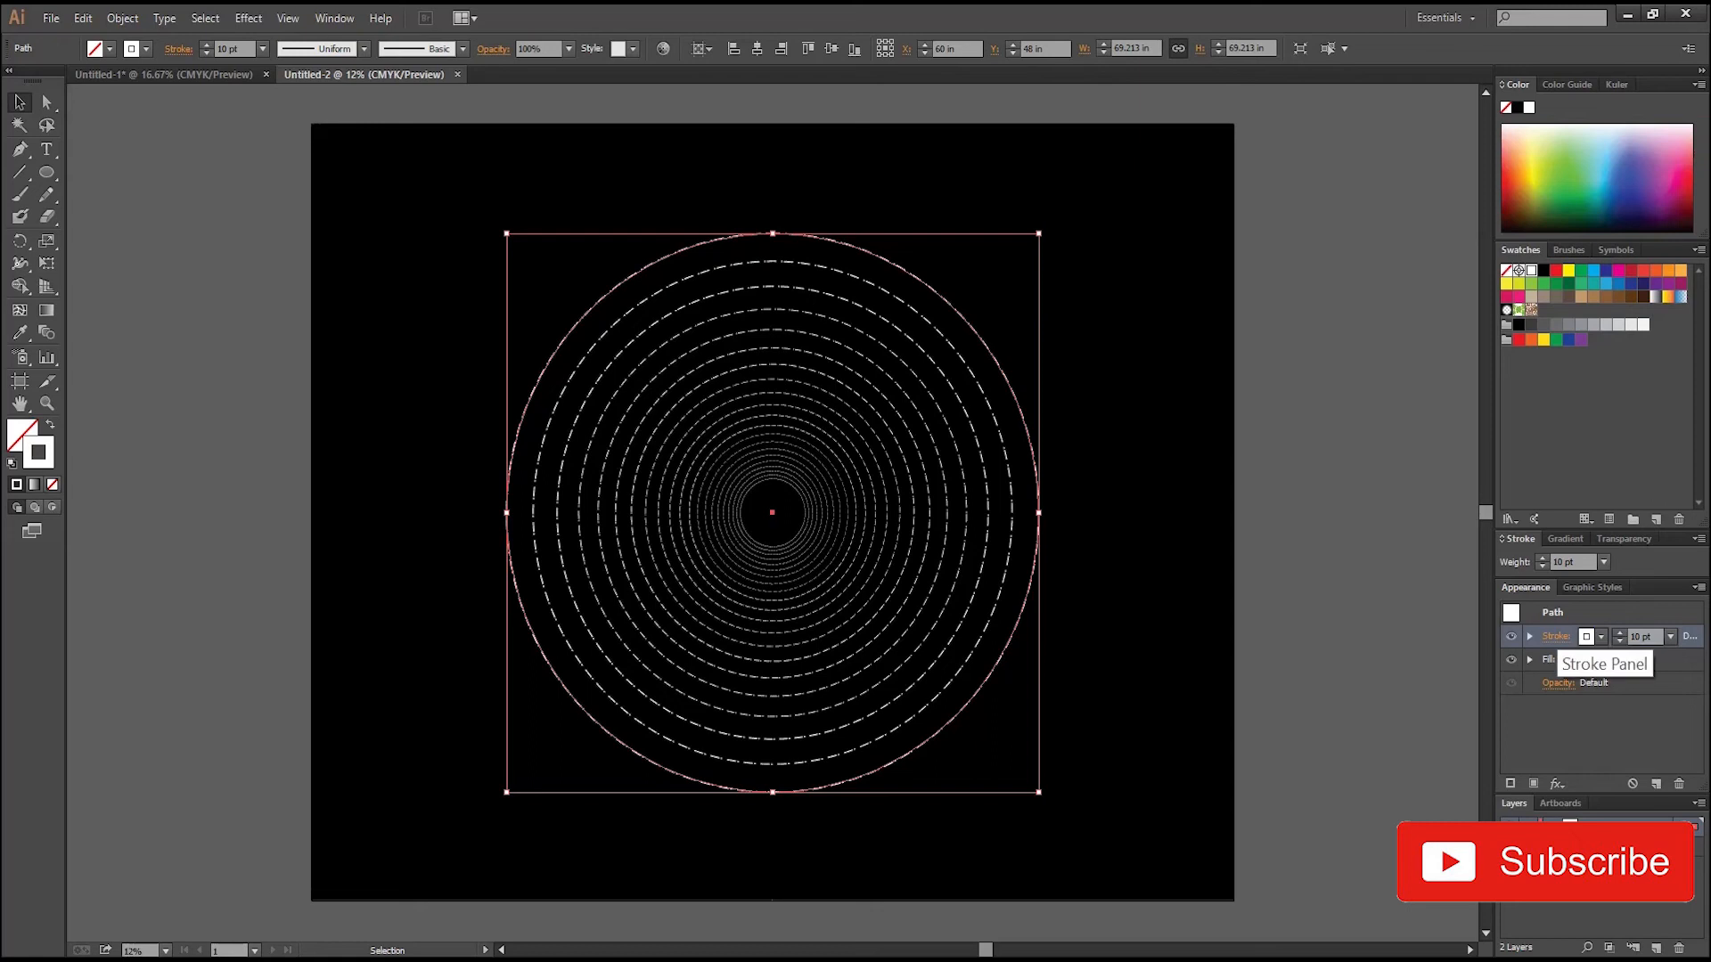
left_click(1555, 637)
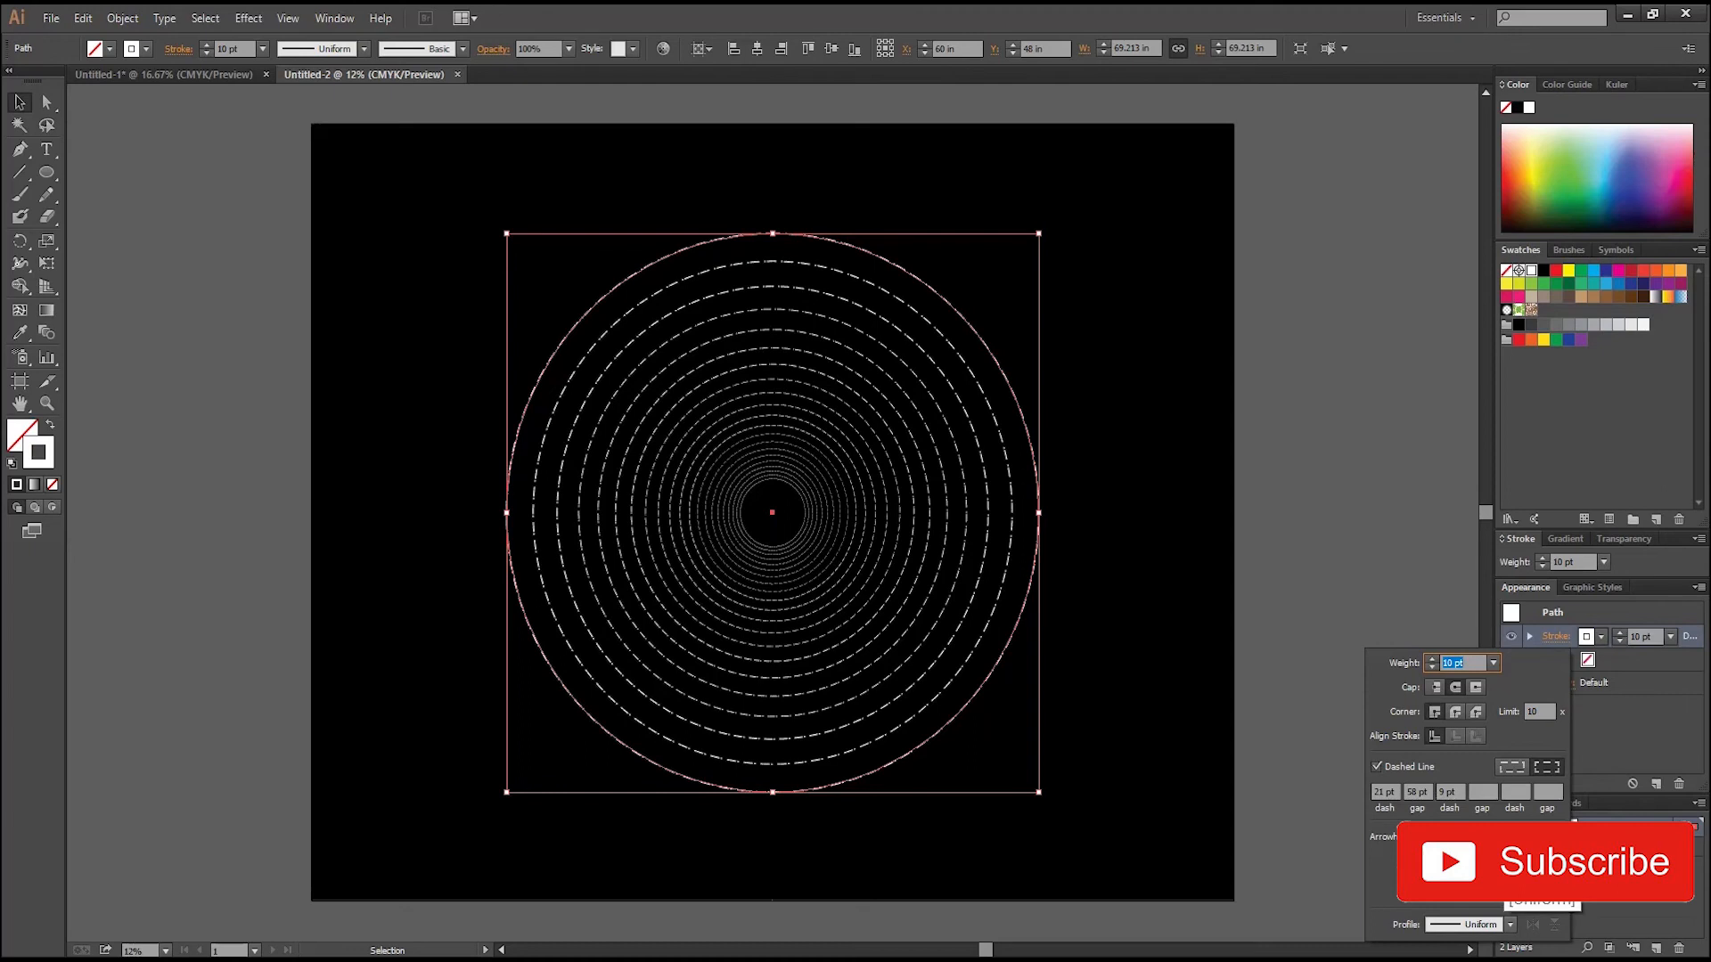
left_click(1510, 924)
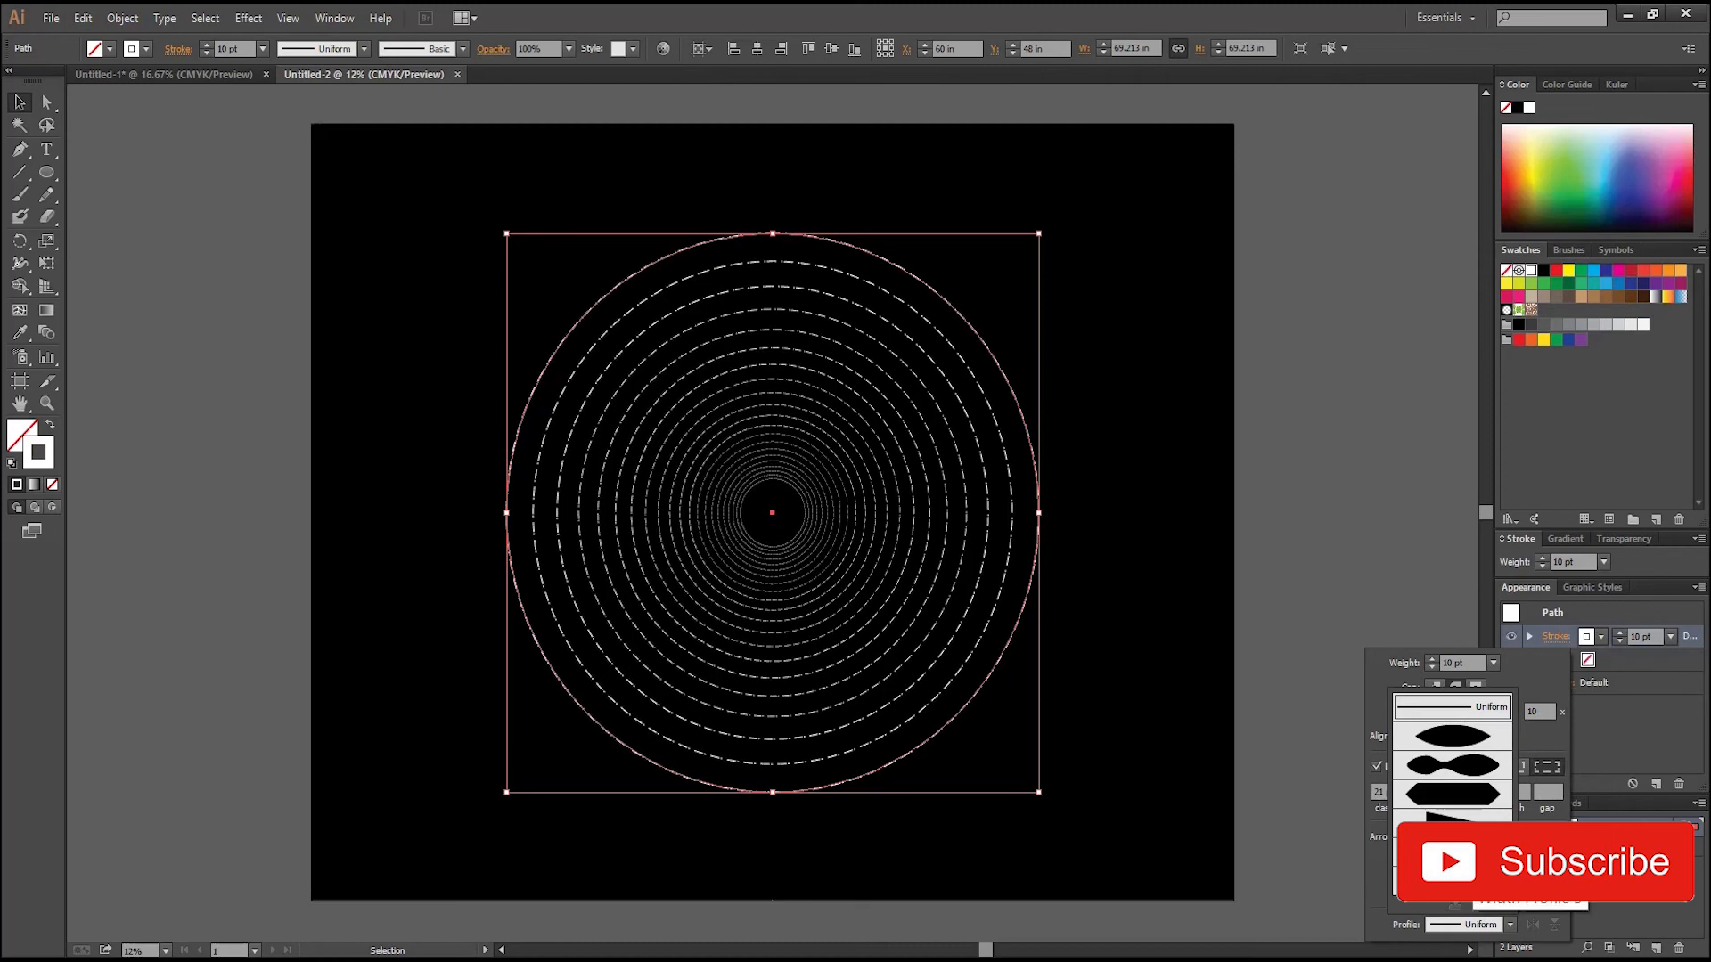
left_click(1453, 851)
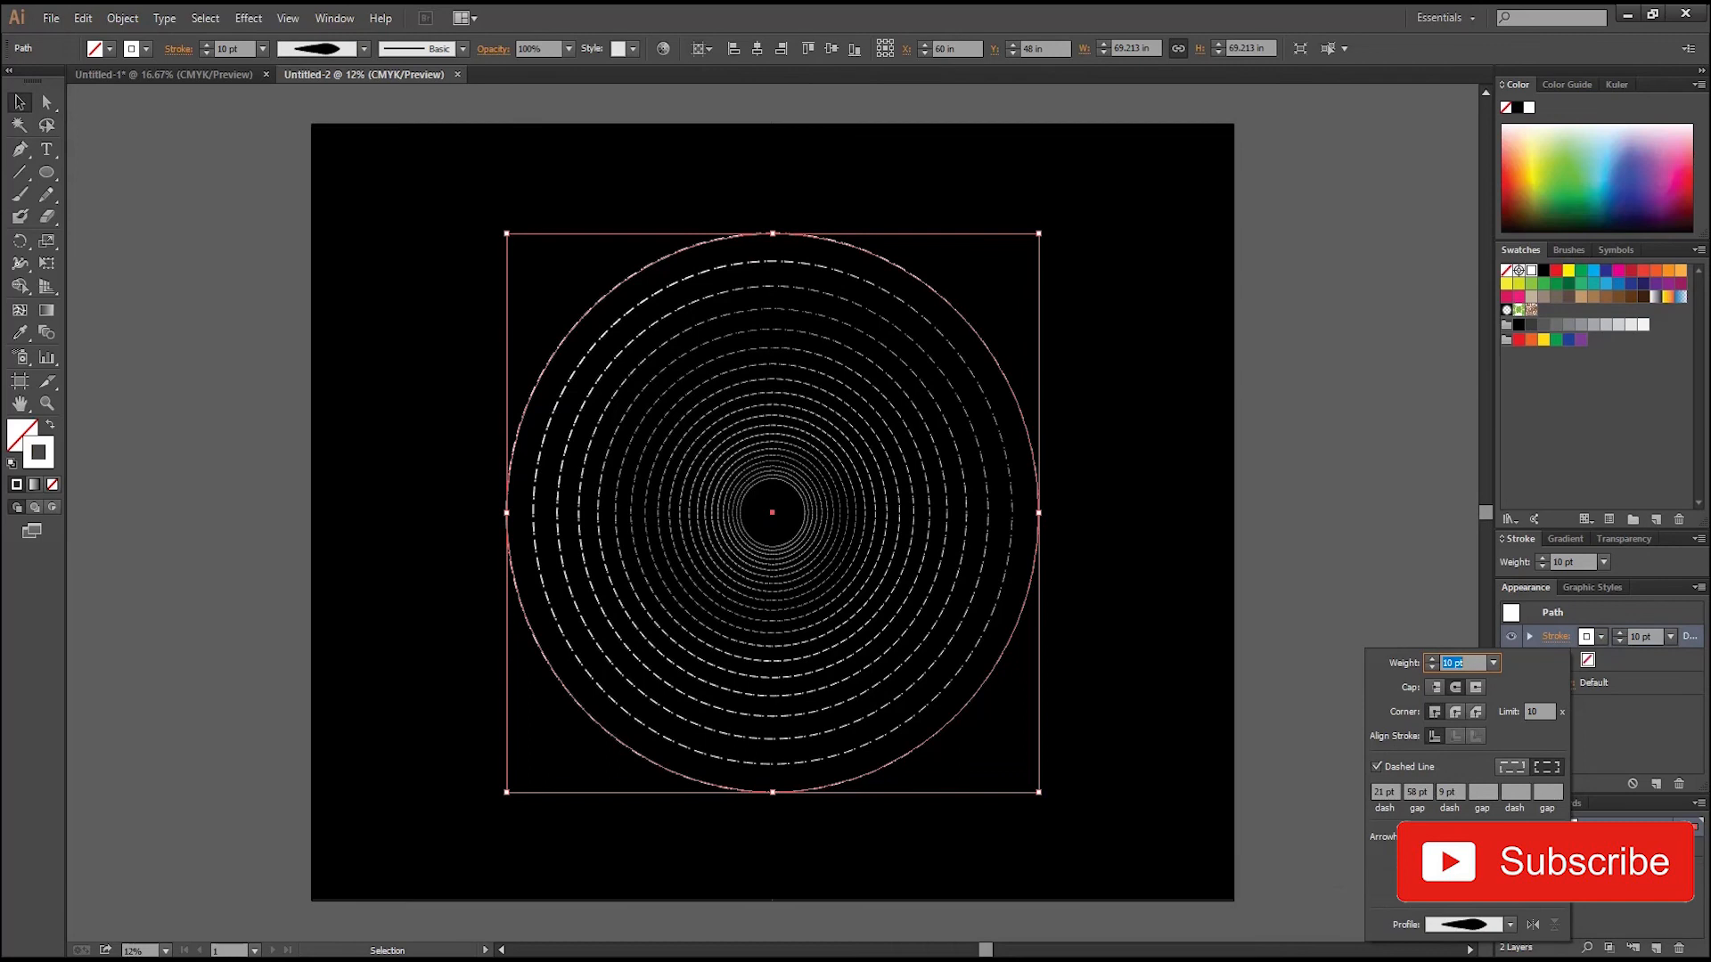
key("Escape")
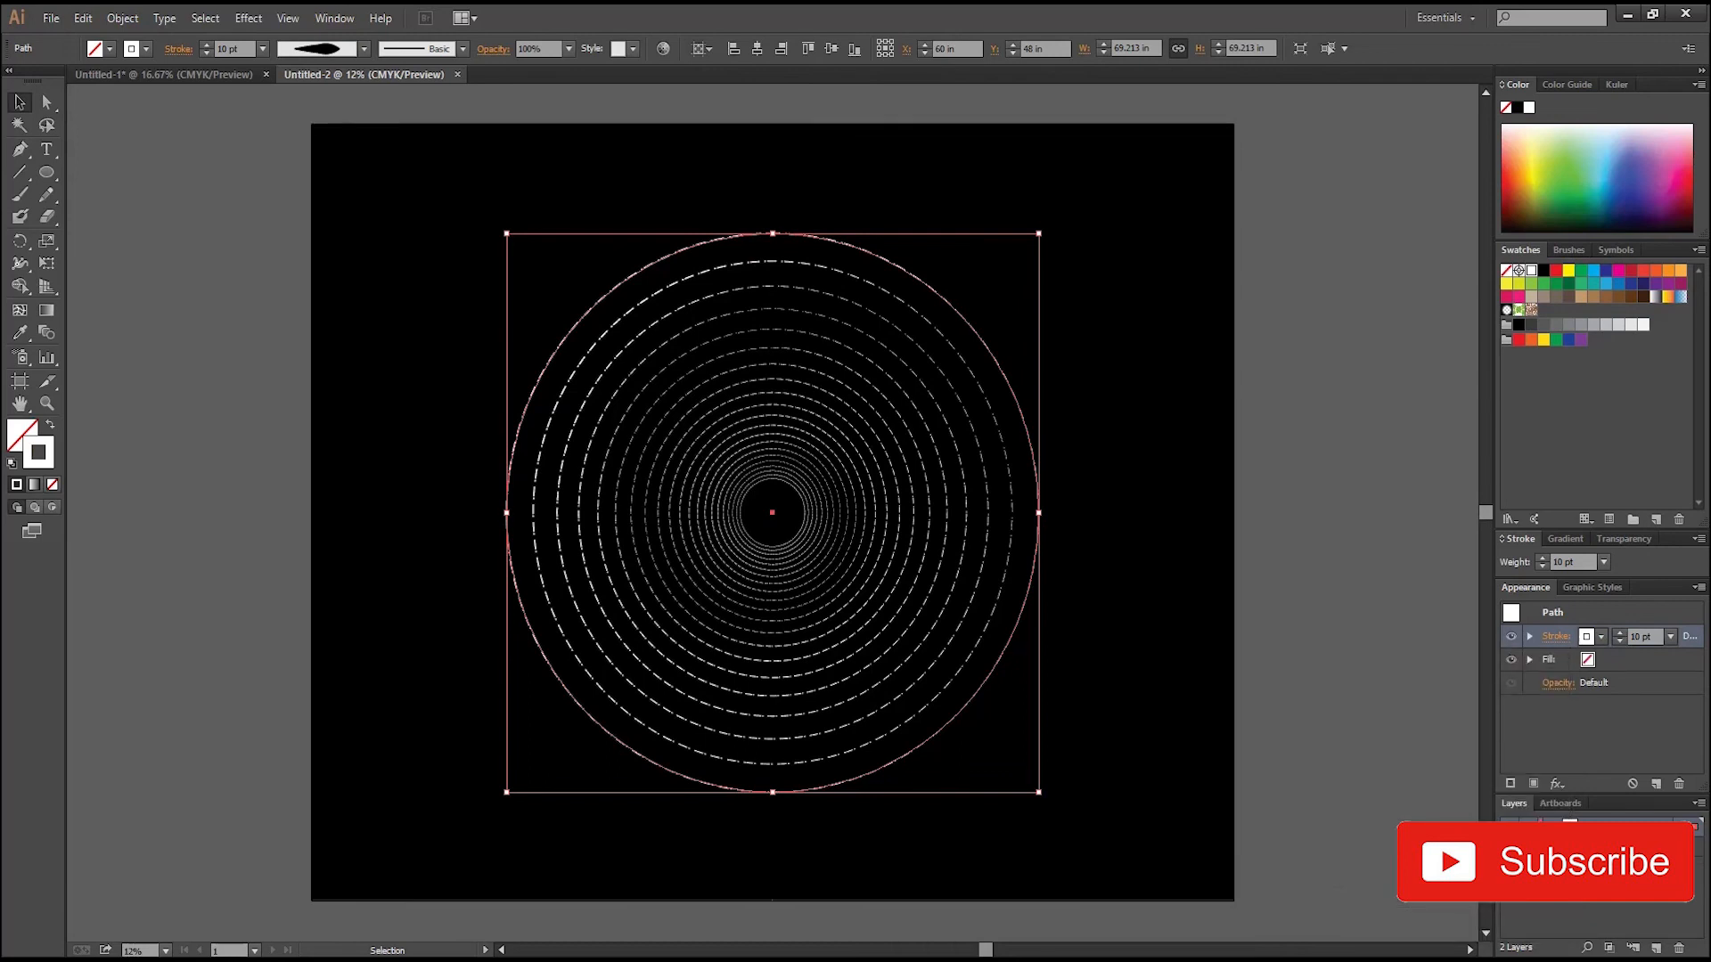
- Set the stroke weight of the dashed circles to 20 pt and deselect the artwork
left_click(1556, 636)
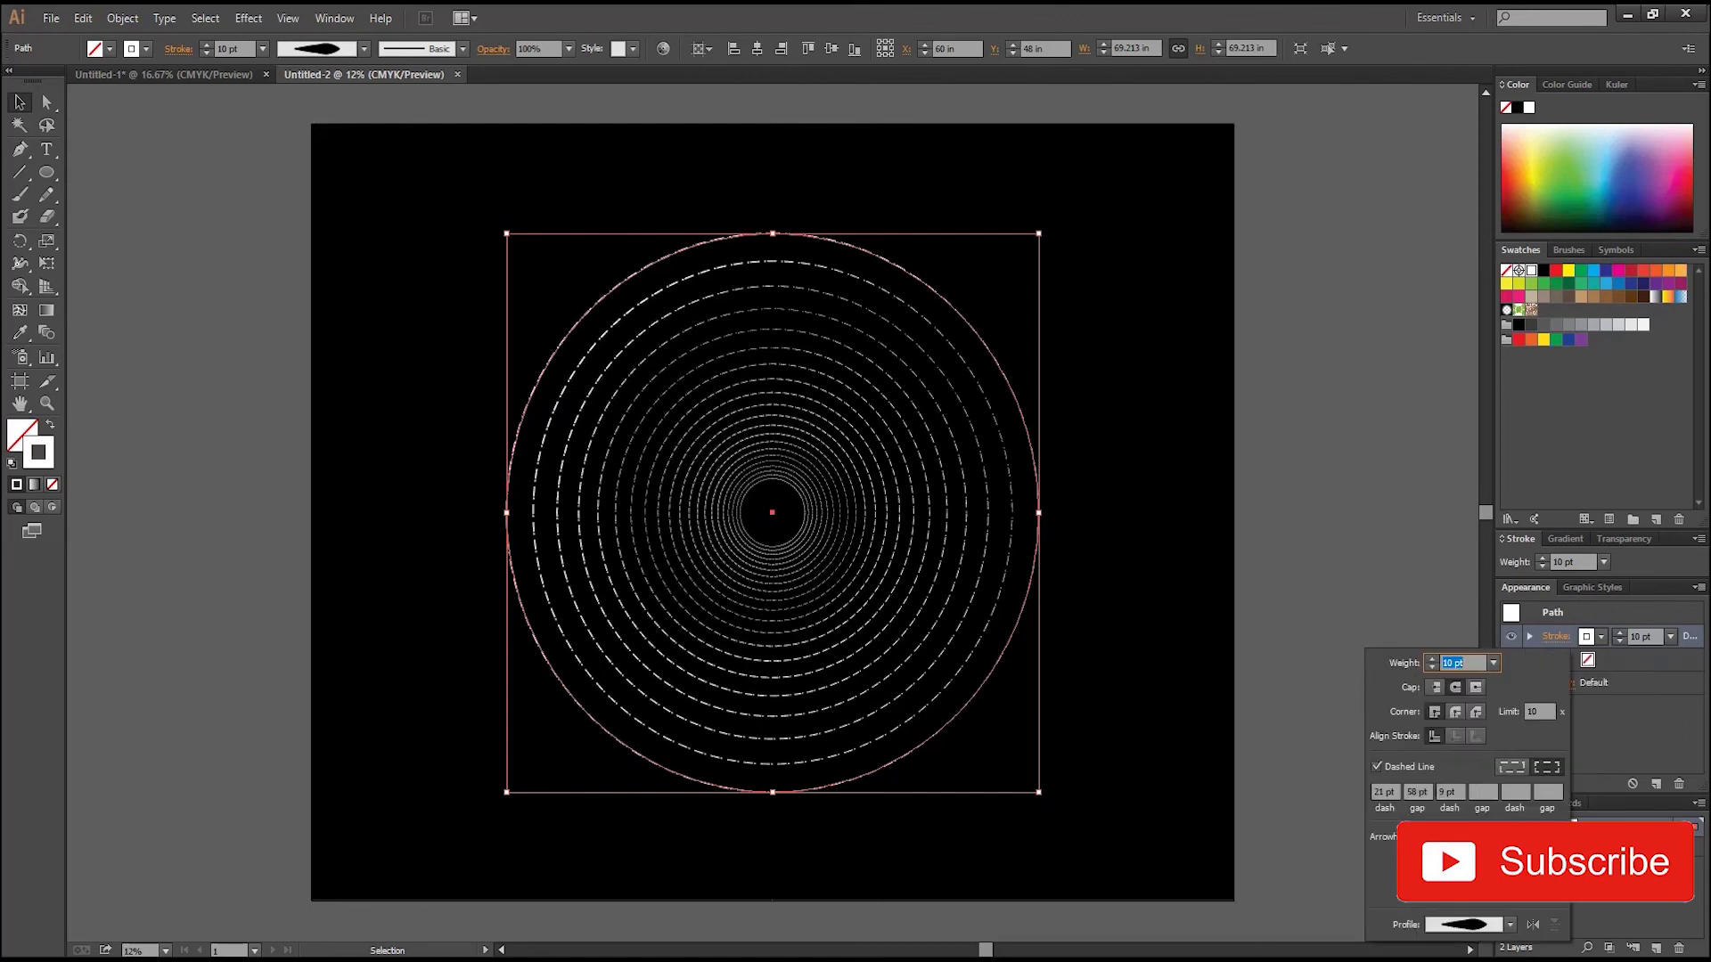
type("20")
key("Return")
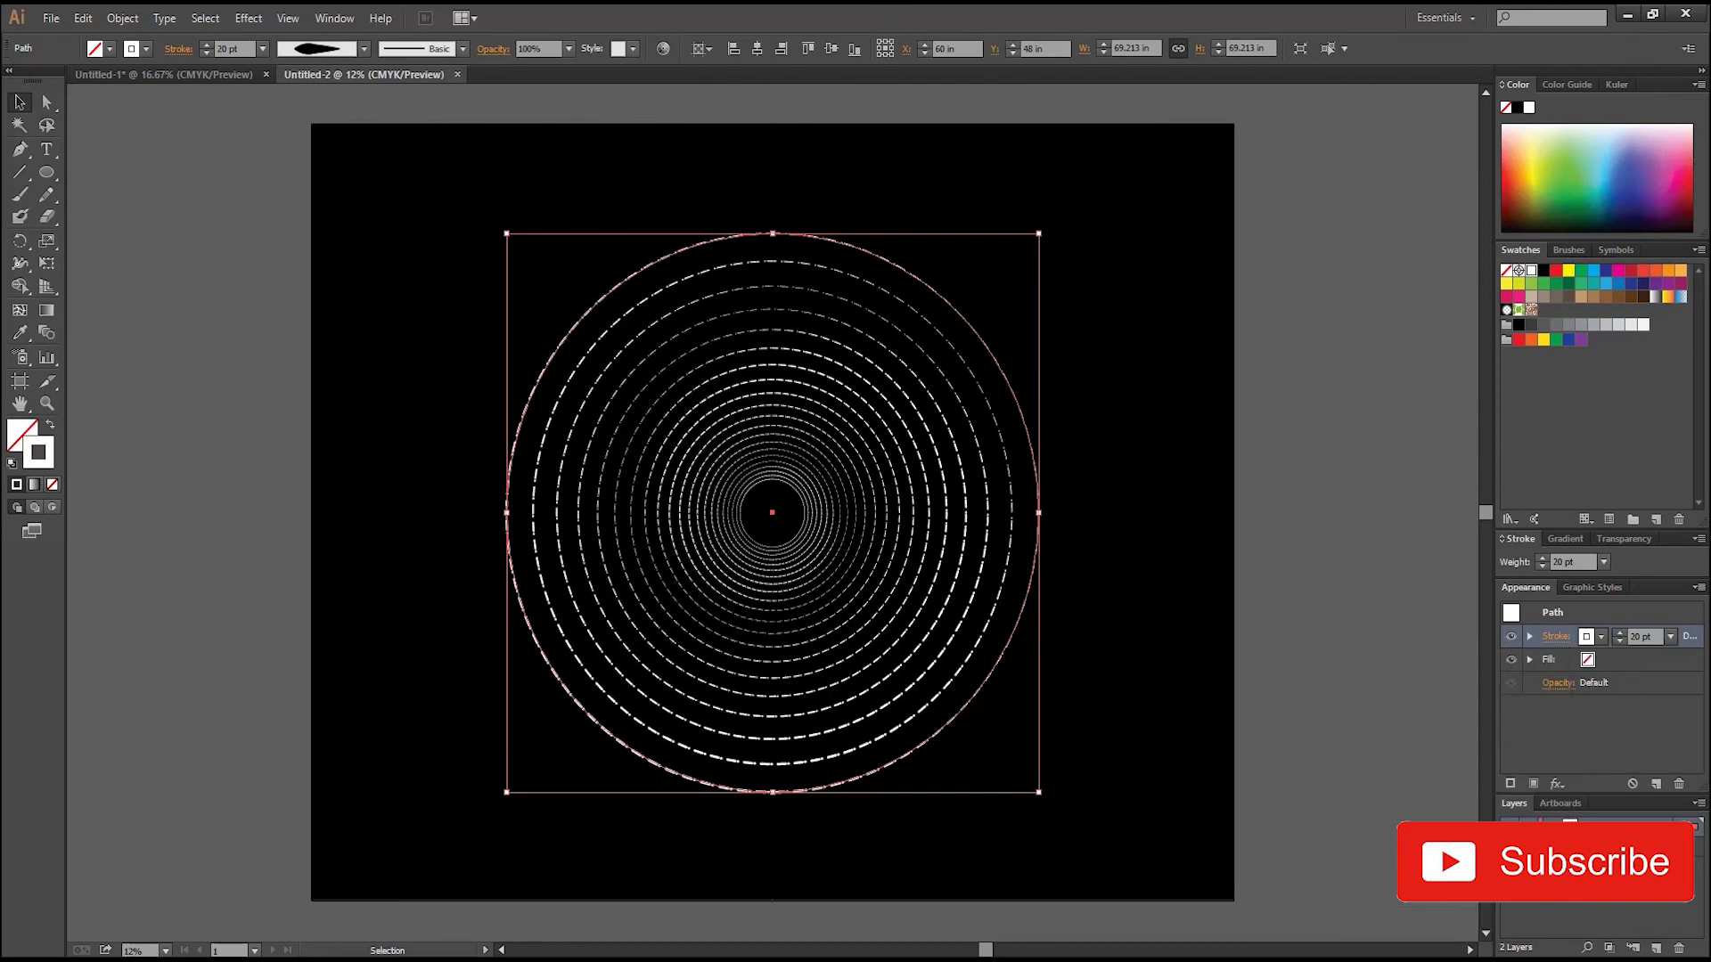
key("ctrl+shift+a")
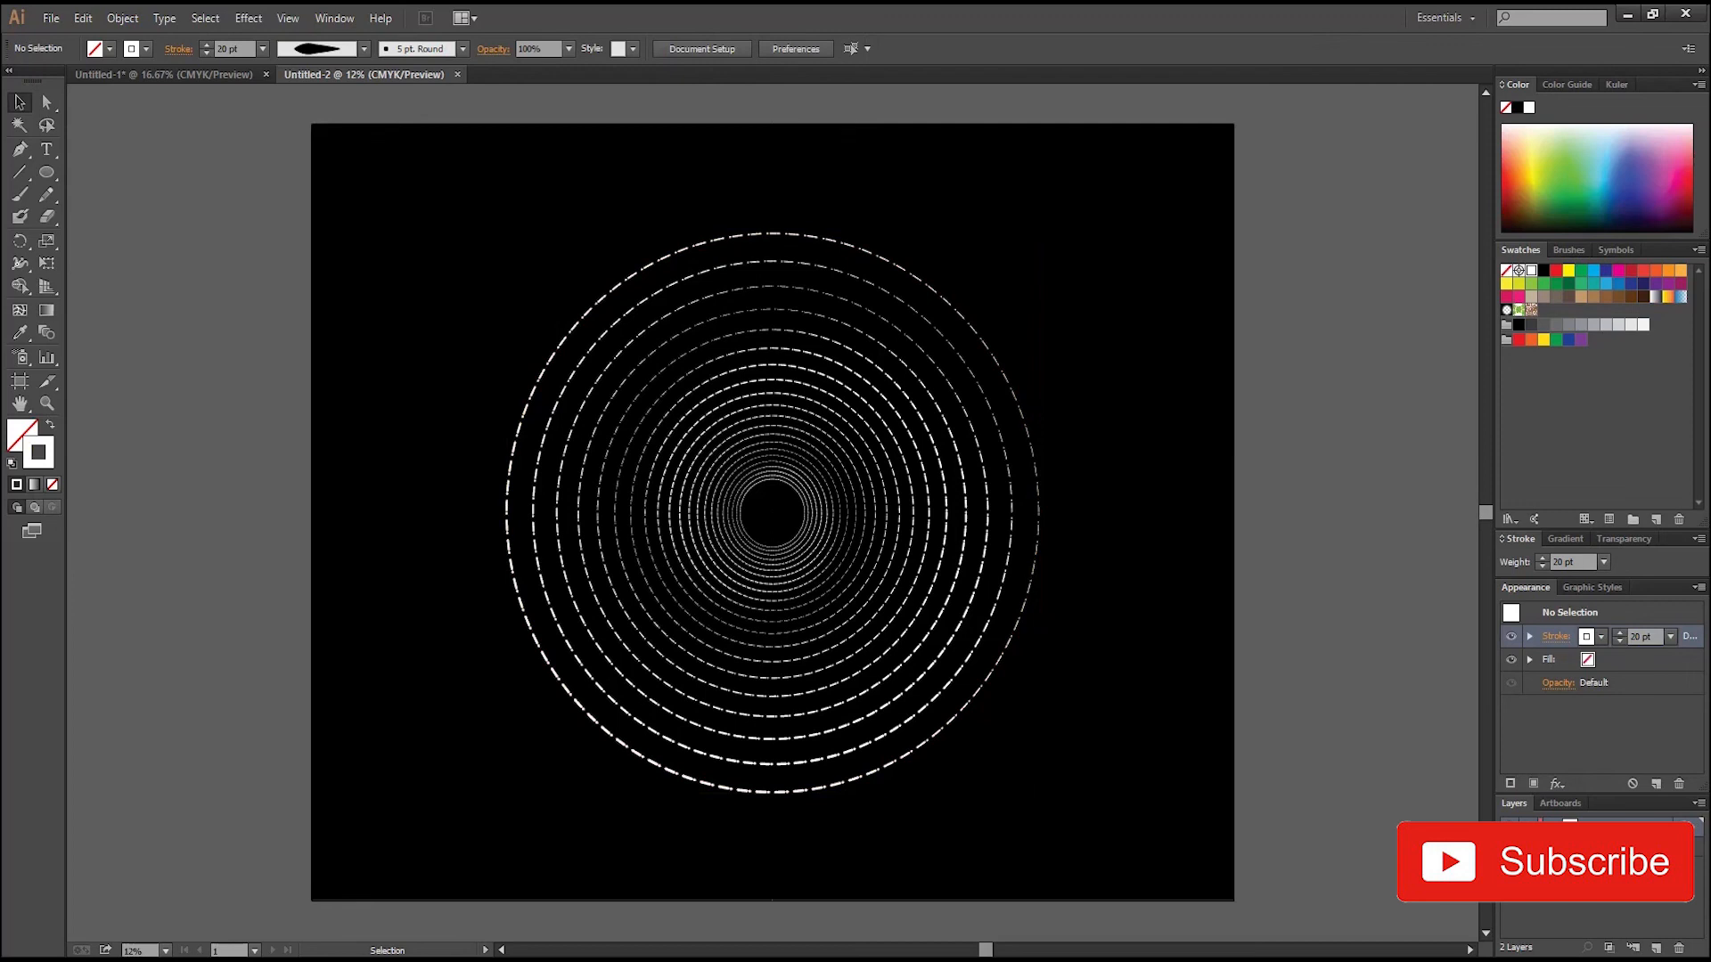
- Recolor the dashed circles' stroke light blue and deselect the artwork to view it closer
left_click(508, 515)
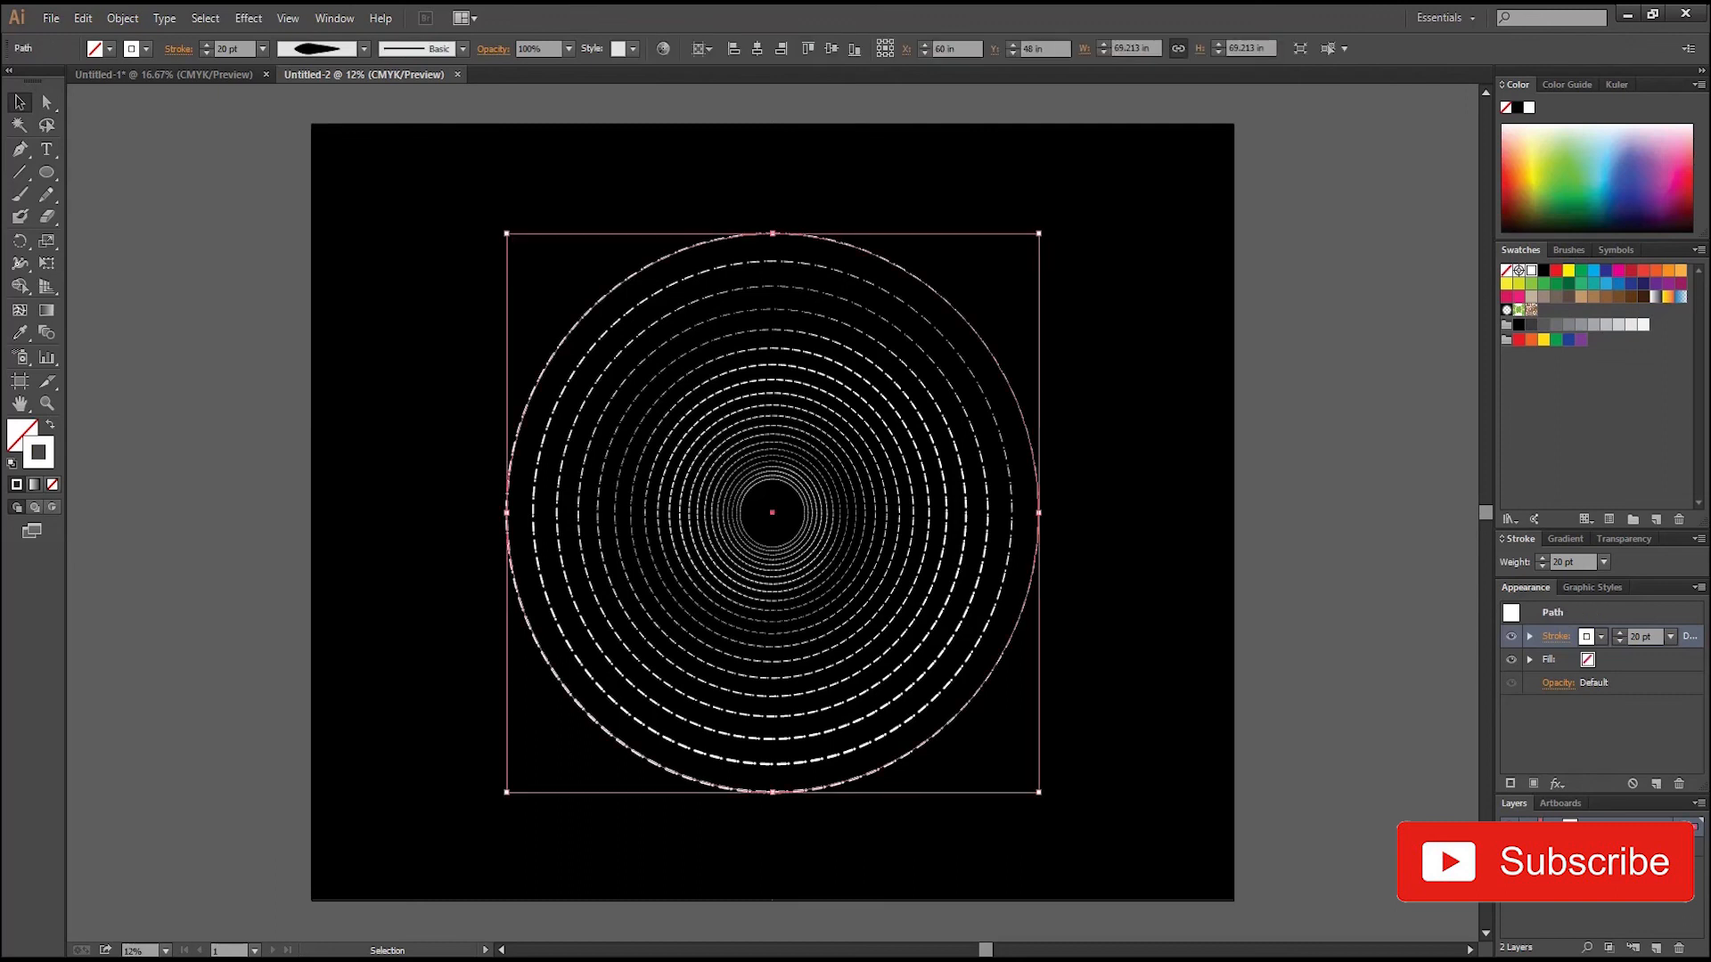
left_click(1595, 155)
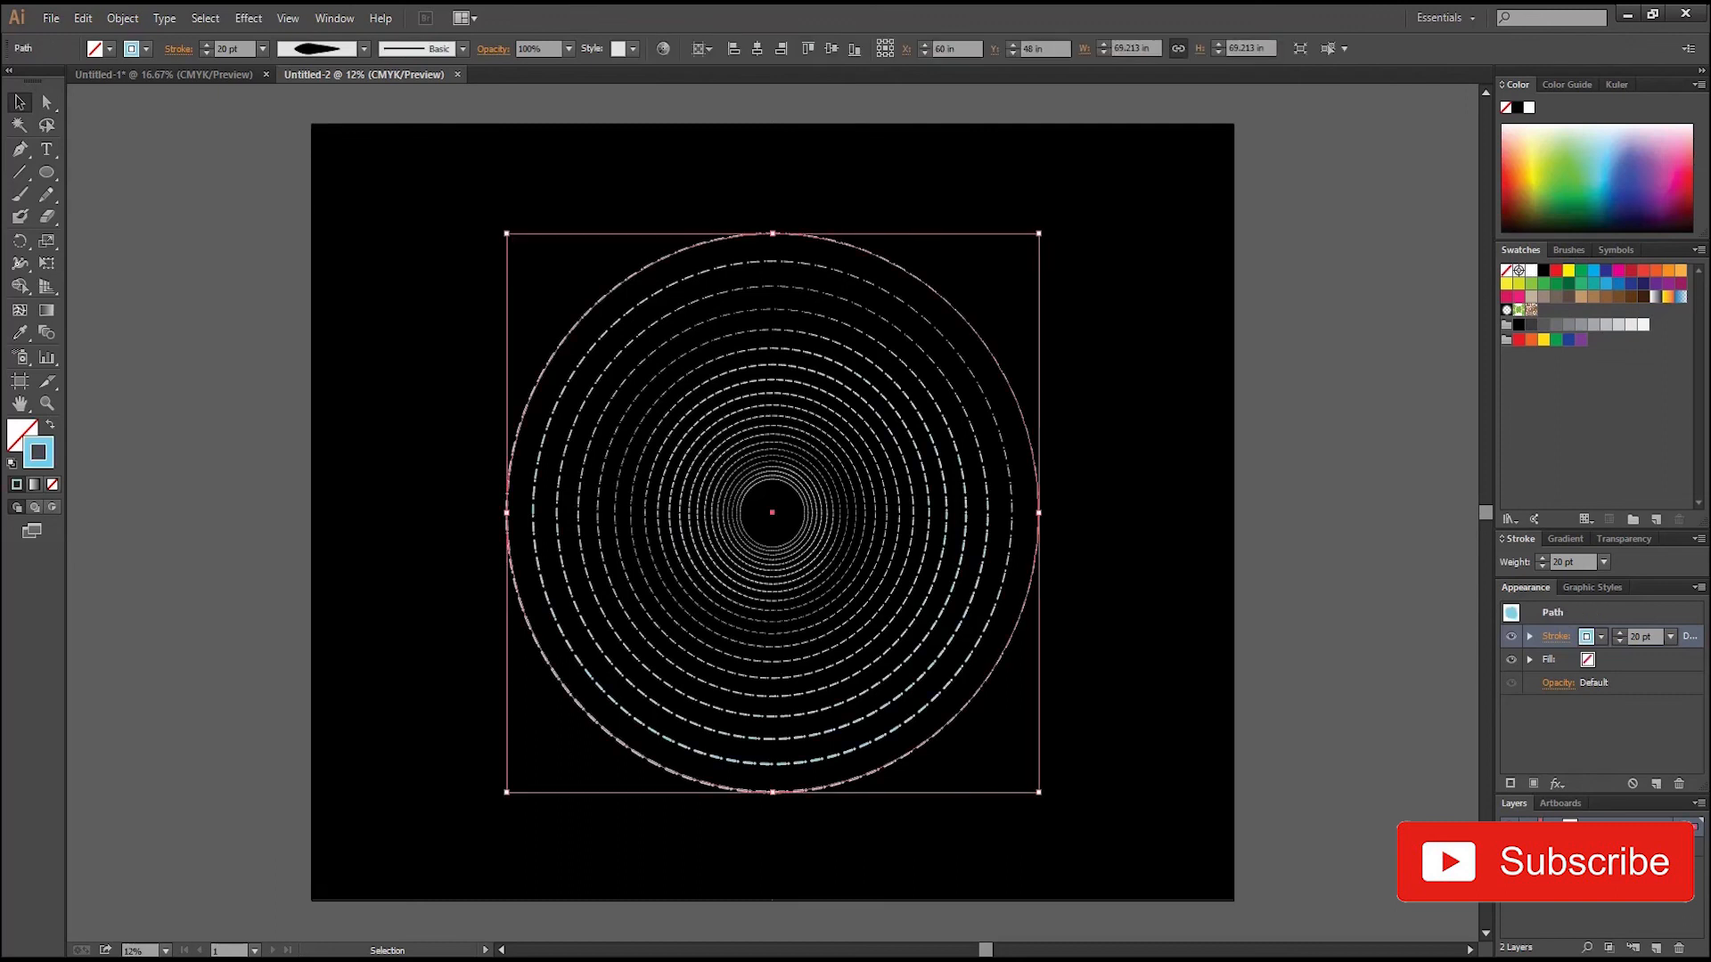
key("ctrl+shift+a")
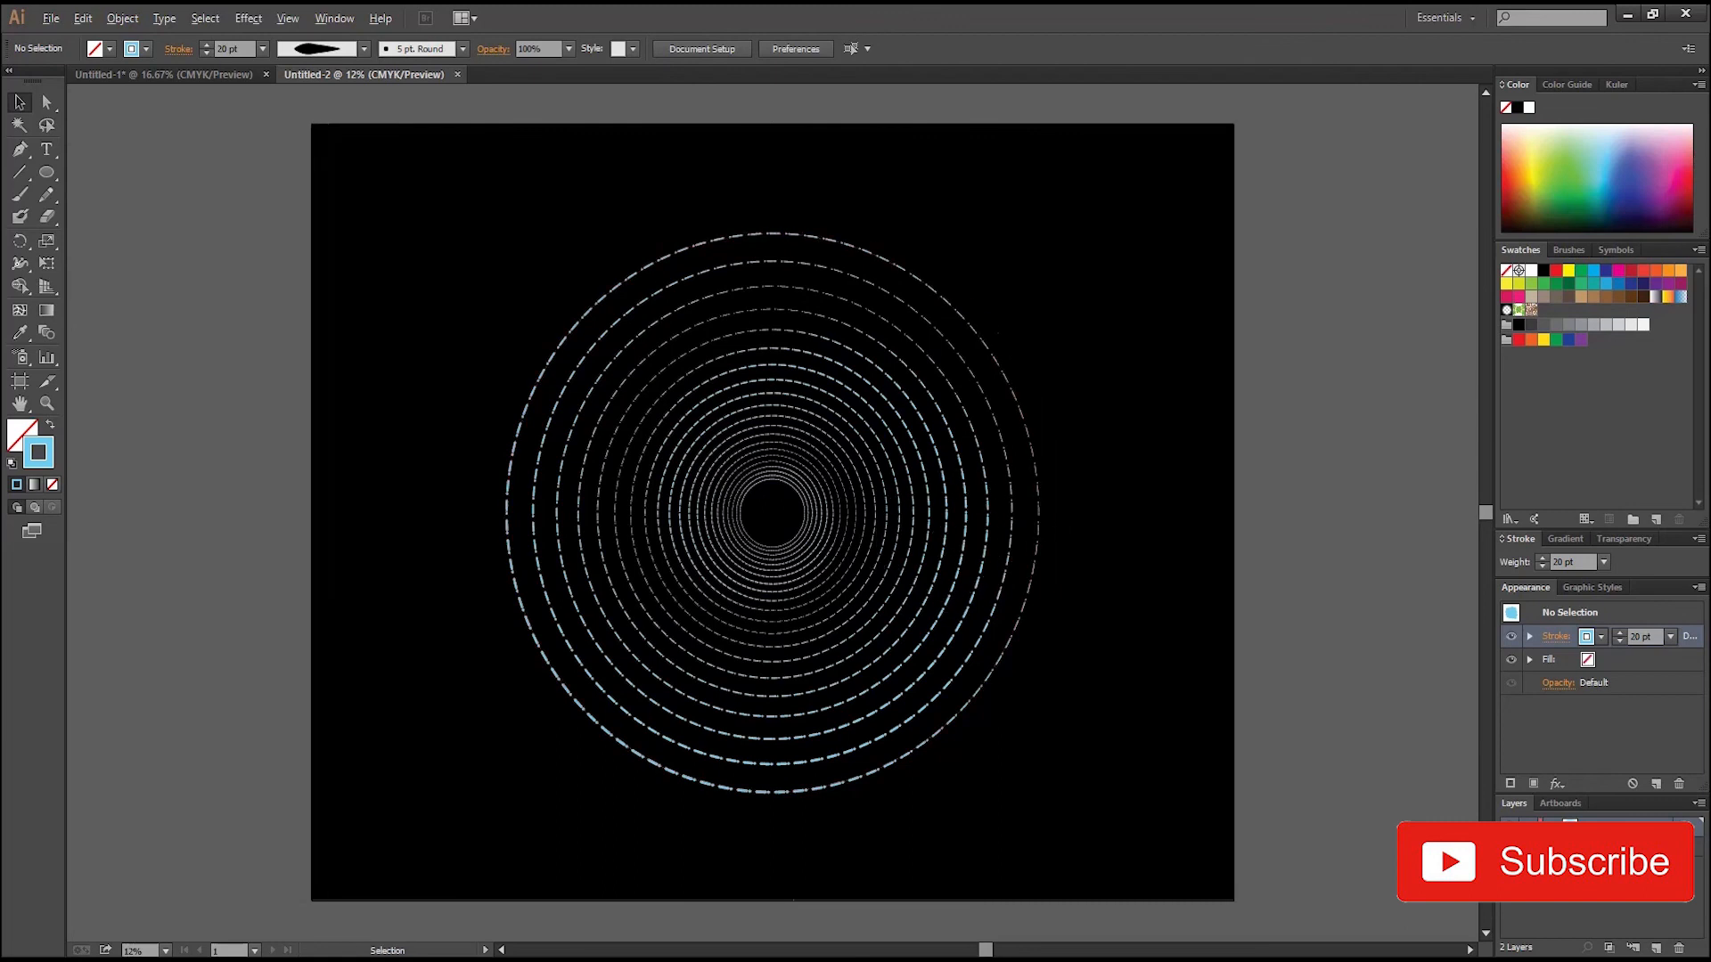
key("ctrl+plus")
key("ctrl+plus")
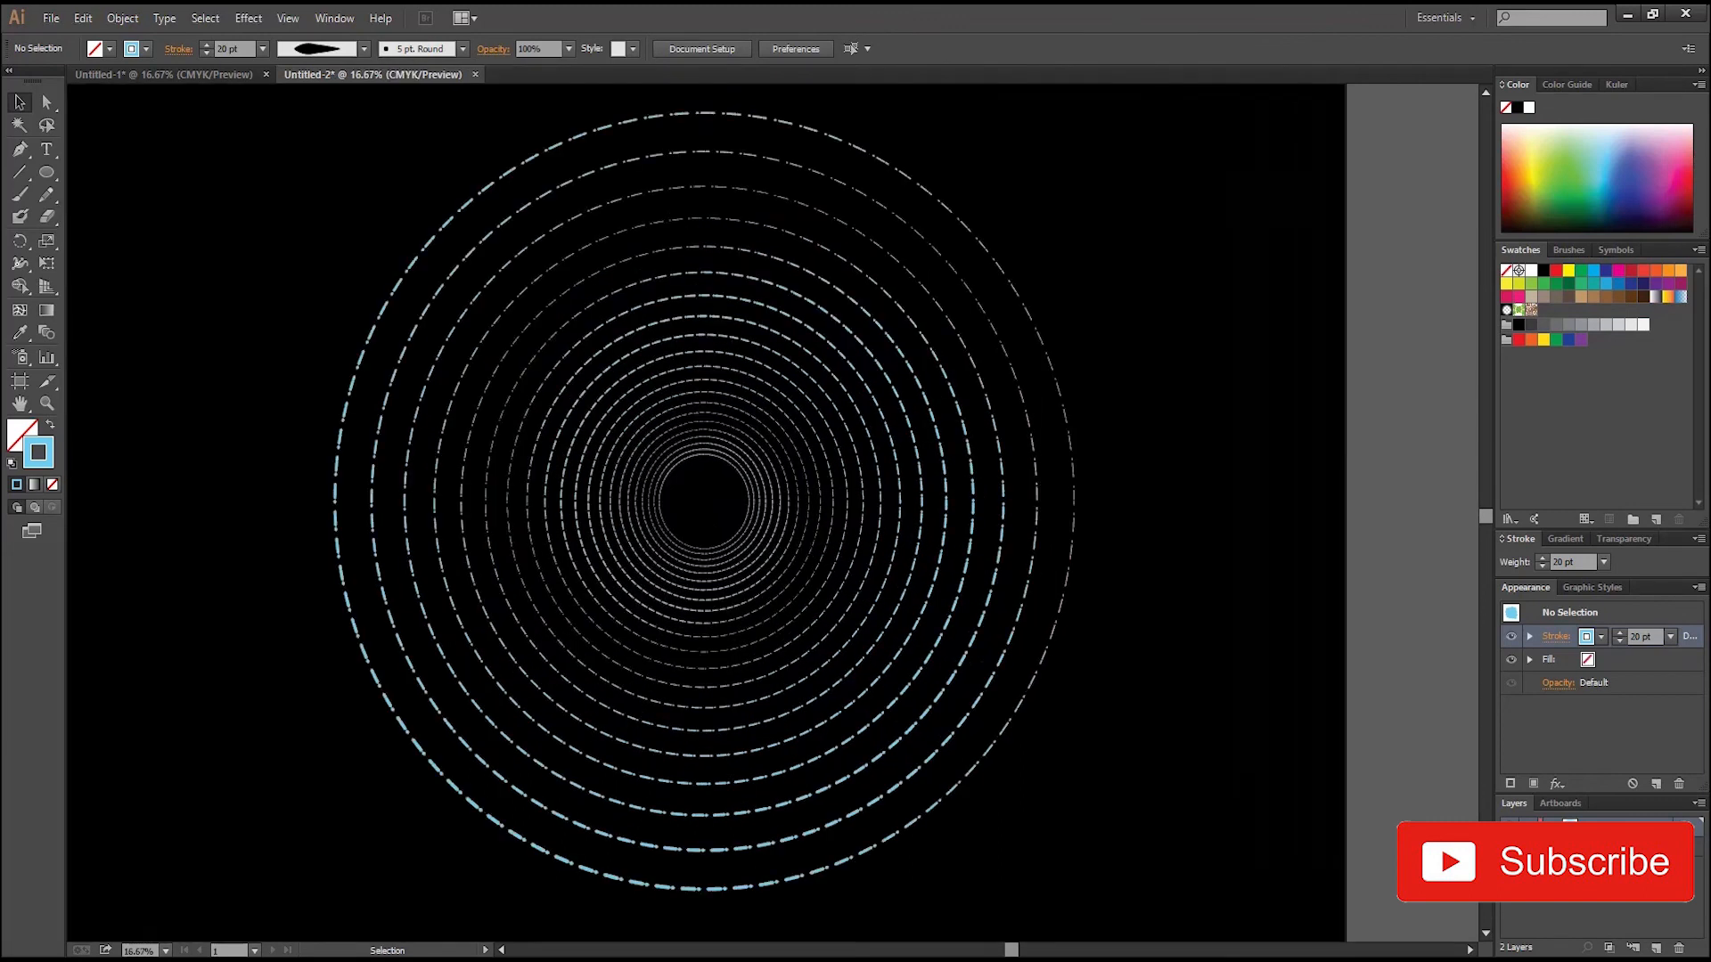